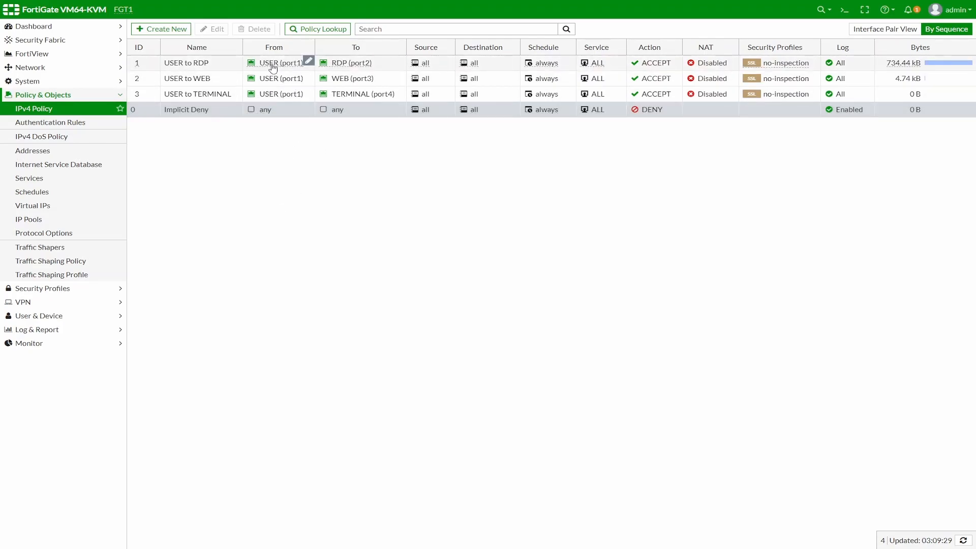
# Step: Review the IPv4 Policy table's three USER accept policies to RDP, WEB and TERMINAL
pyautogui.moveTo(273, 67)
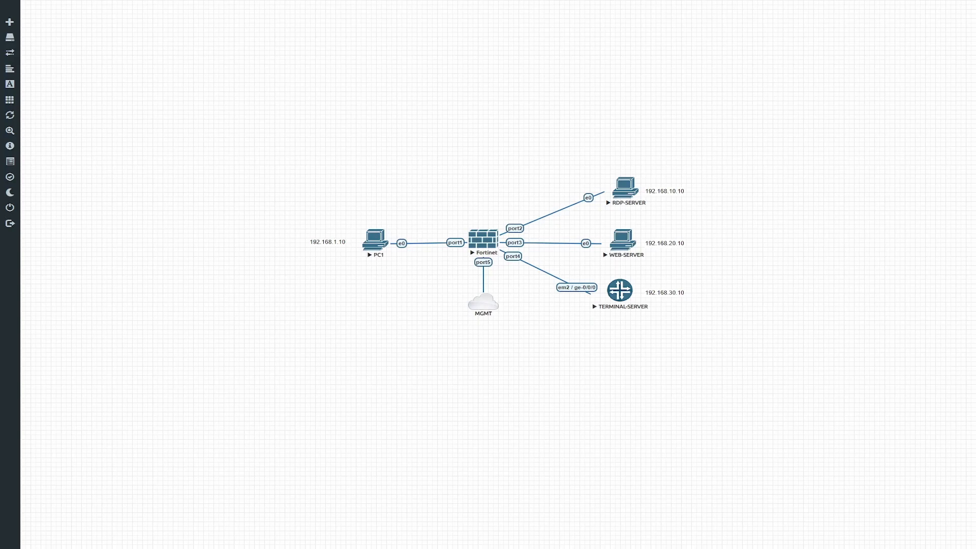
# Step: Bring up PC1's Windows 7 desktop and open its Network and Sharing Center
pyautogui.hotkey('alt', 'Tab')
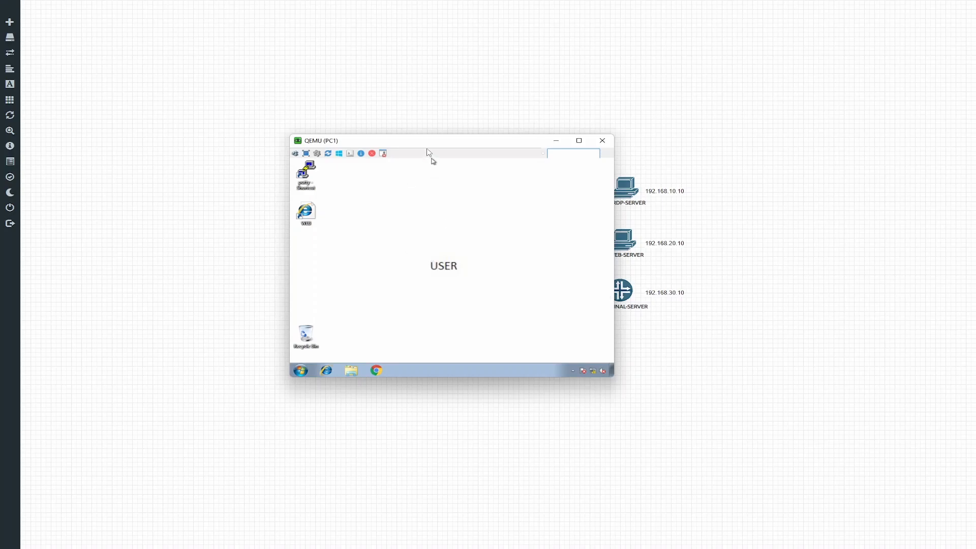
pyautogui.moveTo(428, 147); pyautogui.dragTo(258, 102)
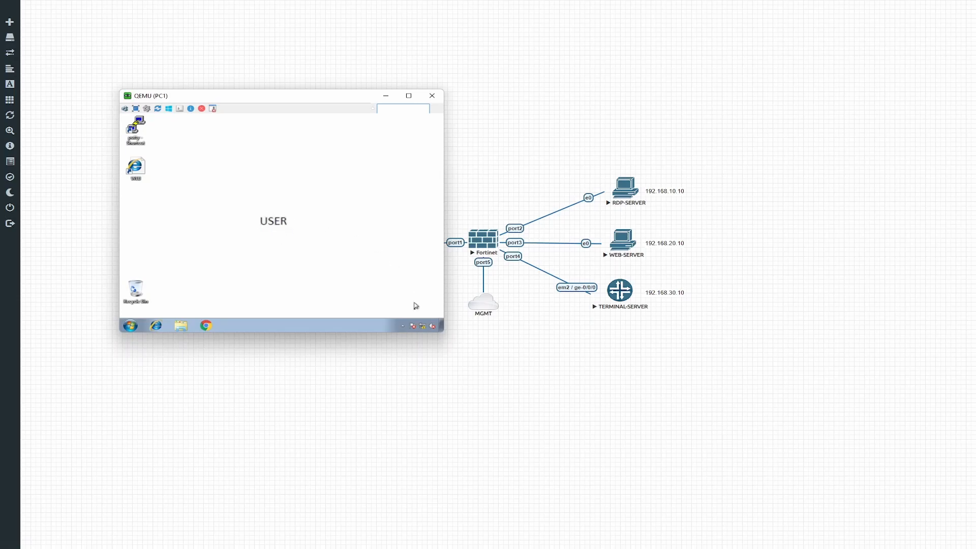
pyautogui.rightClick(423, 327)
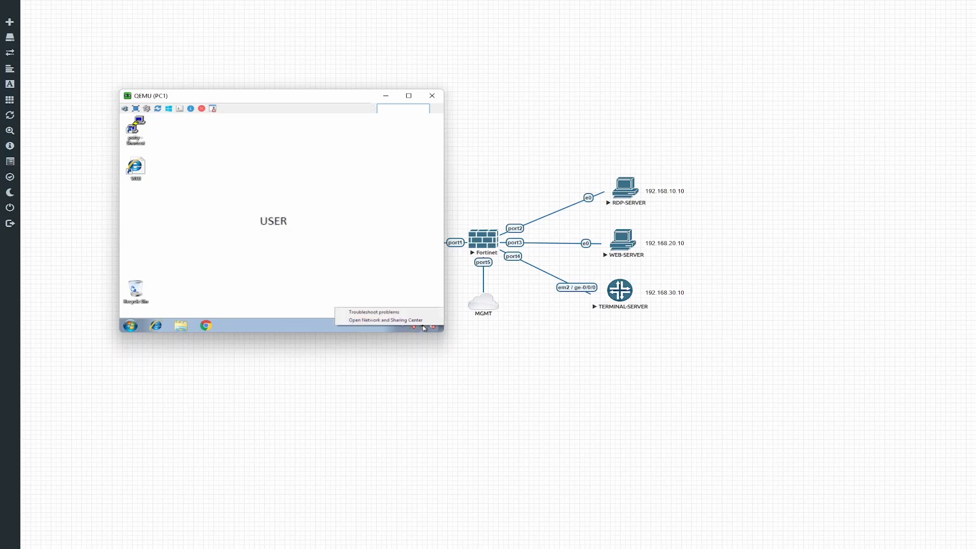
pyautogui.click(401, 313)
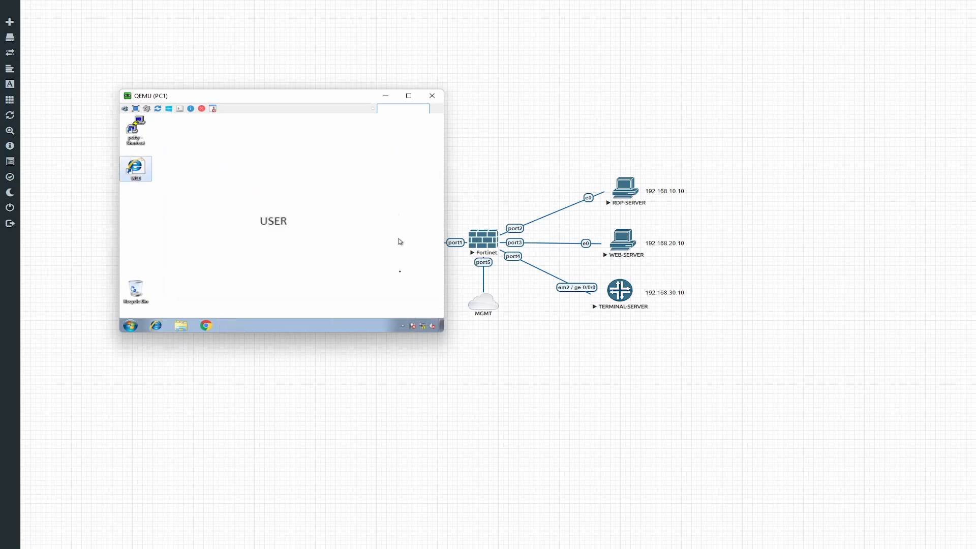
pyautogui.rightClick(422, 325)
pyautogui.click(391, 317)
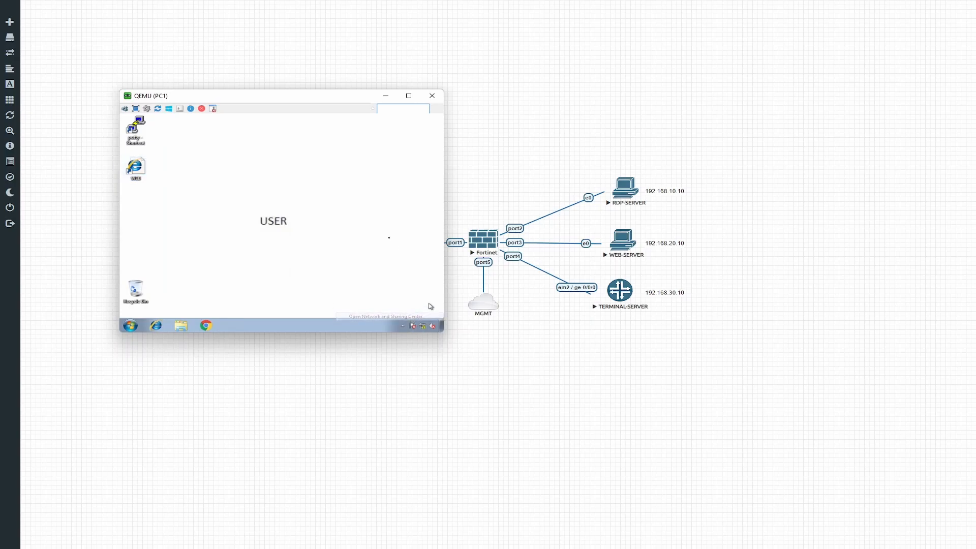
# Step: Check Local Area Connection 4 details (192.168.1.10, gateway 192.168.1.1), then close the windows
pyautogui.click(145, 155)
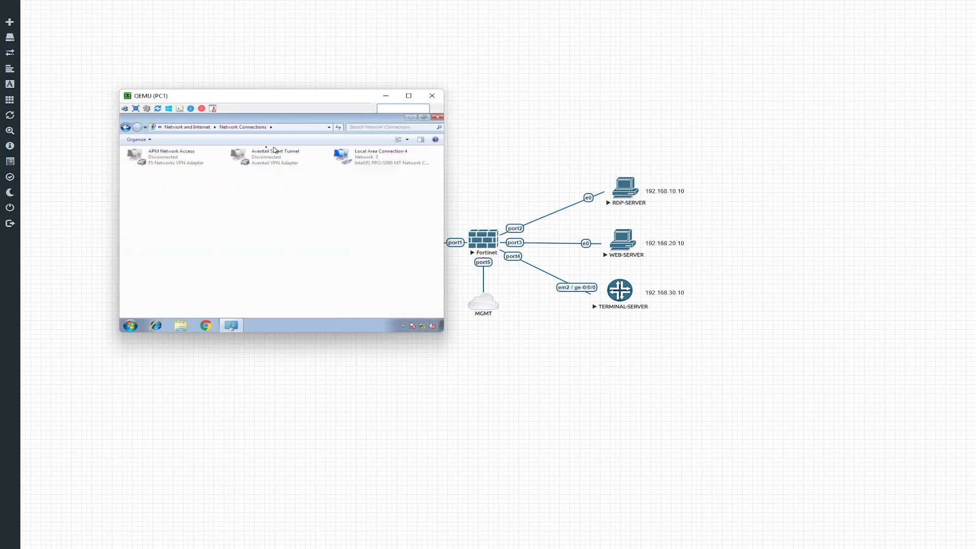
pyautogui.click(385, 157)
pyautogui.doubleClick(386, 158)
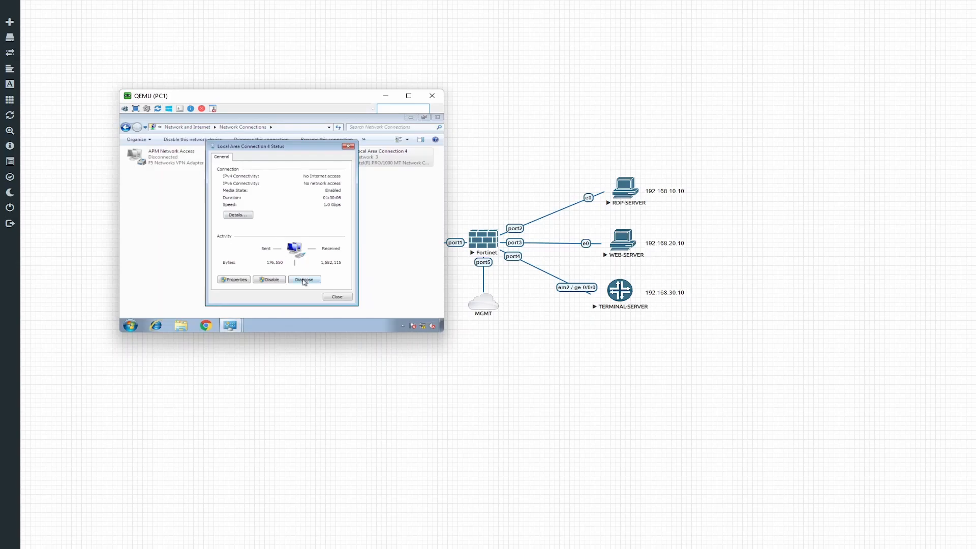
pyautogui.click(237, 215)
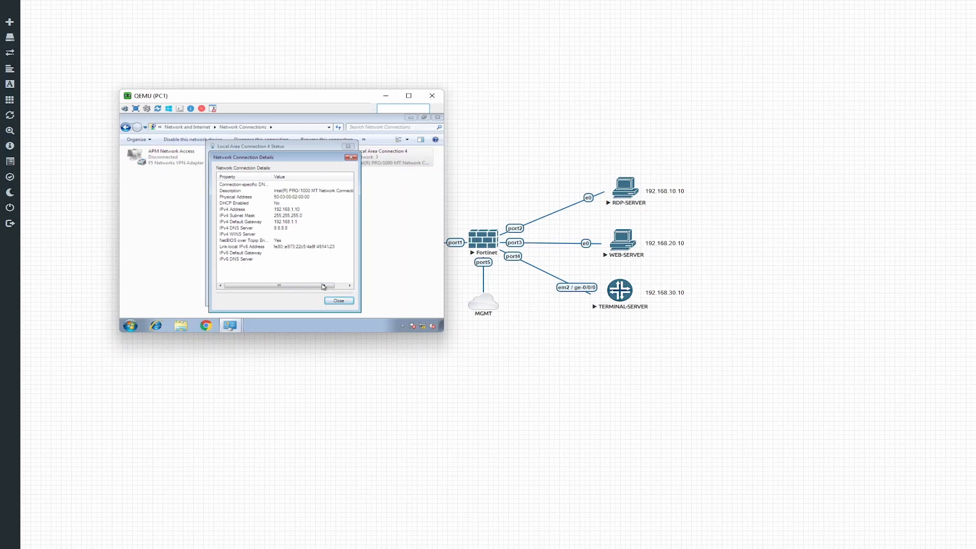
pyautogui.click(339, 300)
pyautogui.click(340, 300)
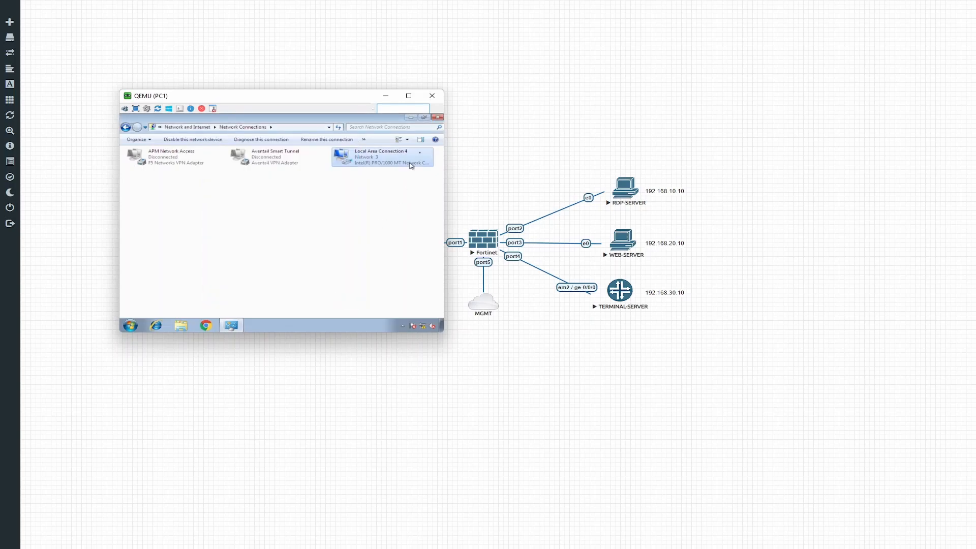
pyautogui.click(439, 118)
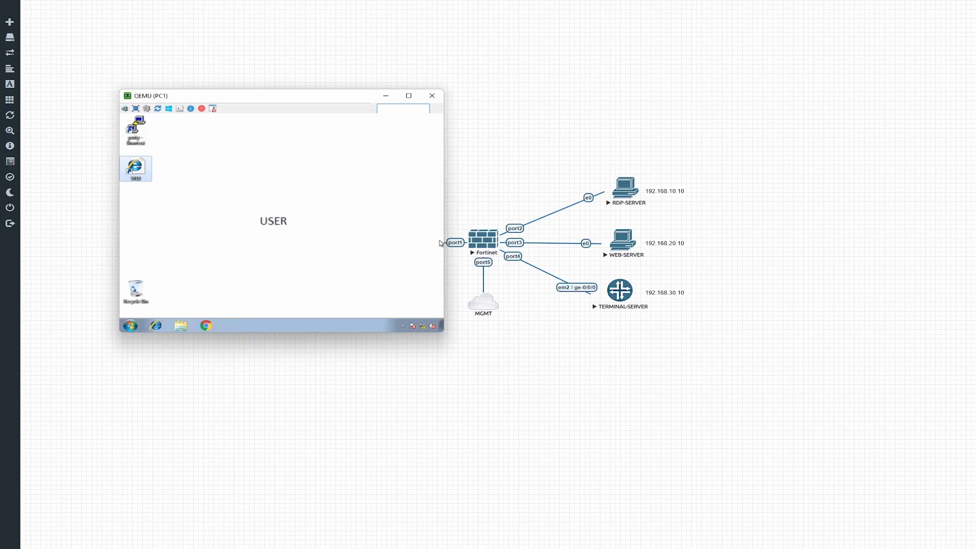
pyautogui.hotkey('alt', 'Tab')
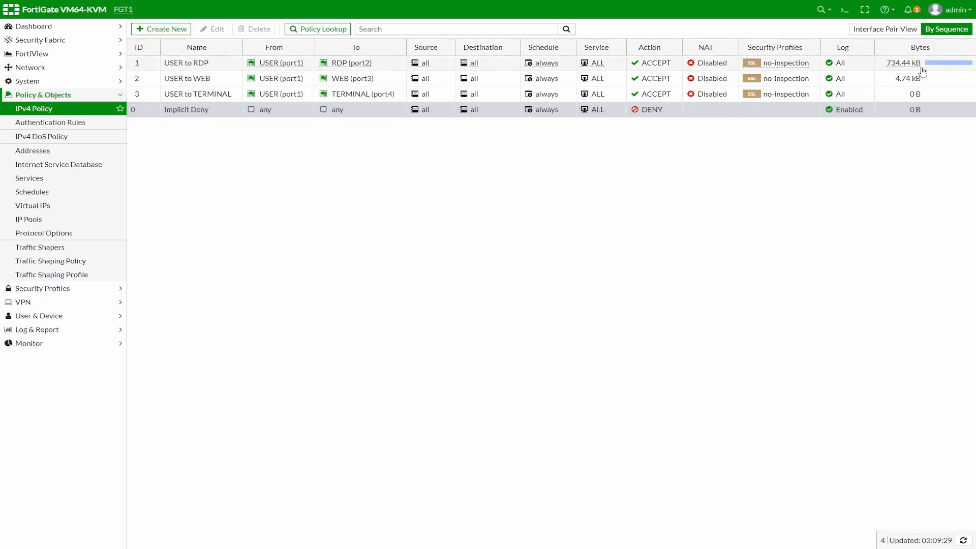
# Step: Clear the counters of policies USER to RDP and USER to WEB so both read 0 B
pyautogui.rightClick(870, 63)
pyautogui.click(910, 82)
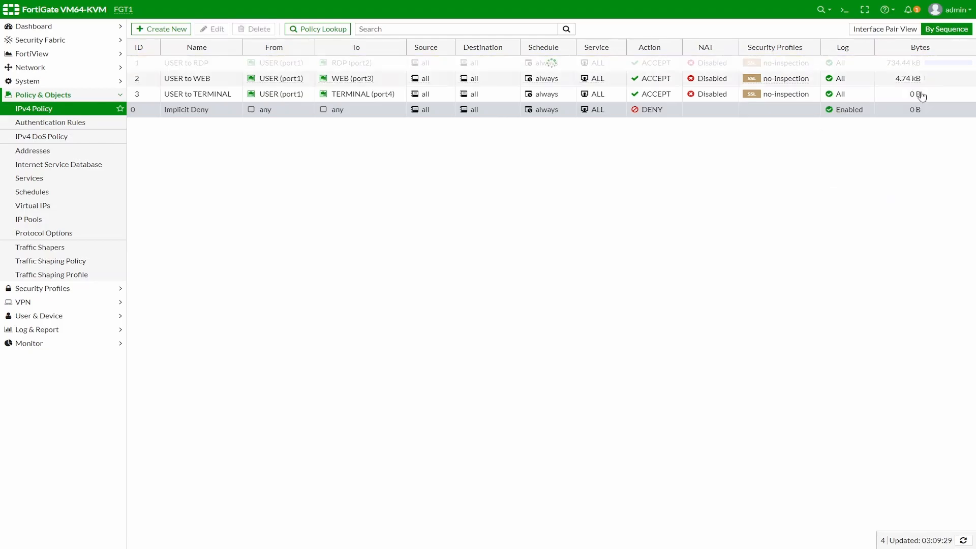
pyautogui.rightClick(942, 79)
pyautogui.click(910, 100)
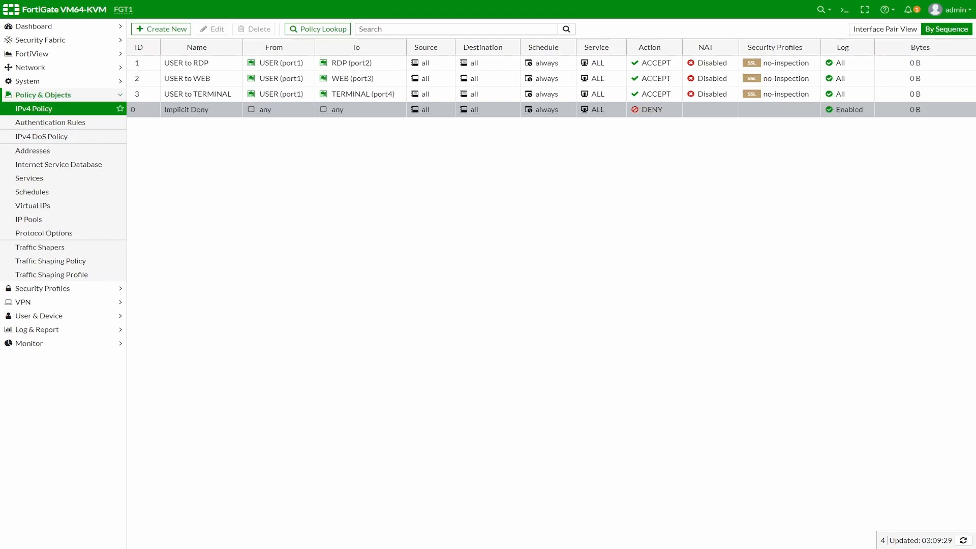
pyautogui.hotkey('alt', 'Tab')
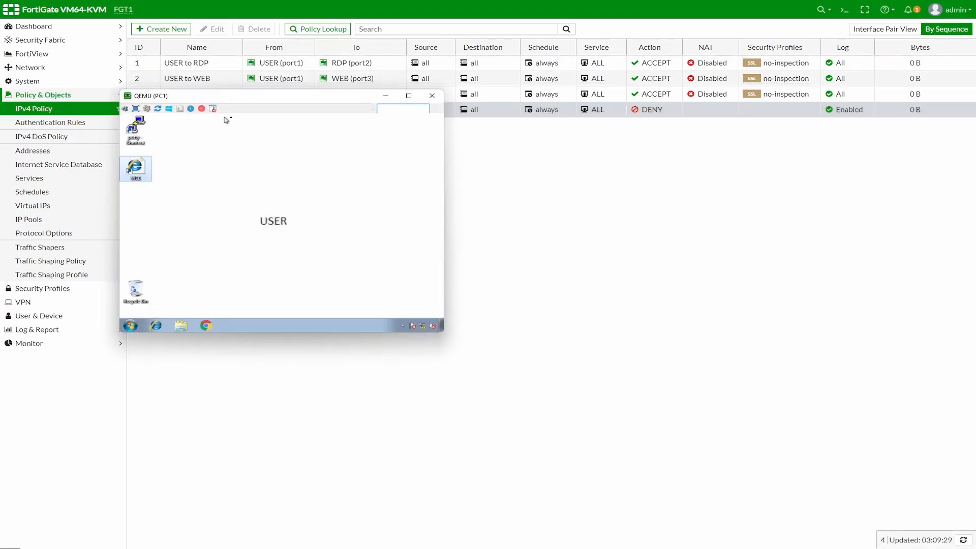
# Step: Launch mstsc on PC1, connect to 192.168.10.10, and reload the FortiGate policy list
pyautogui.moveTo(285, 99); pyautogui.dragTo(271, 82)
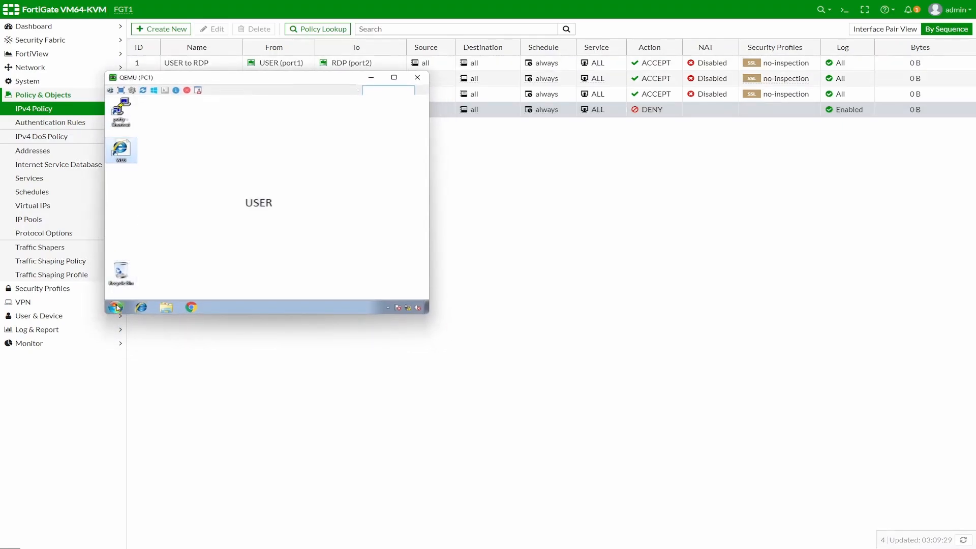
pyautogui.click(116, 307)
pyautogui.write('ms')
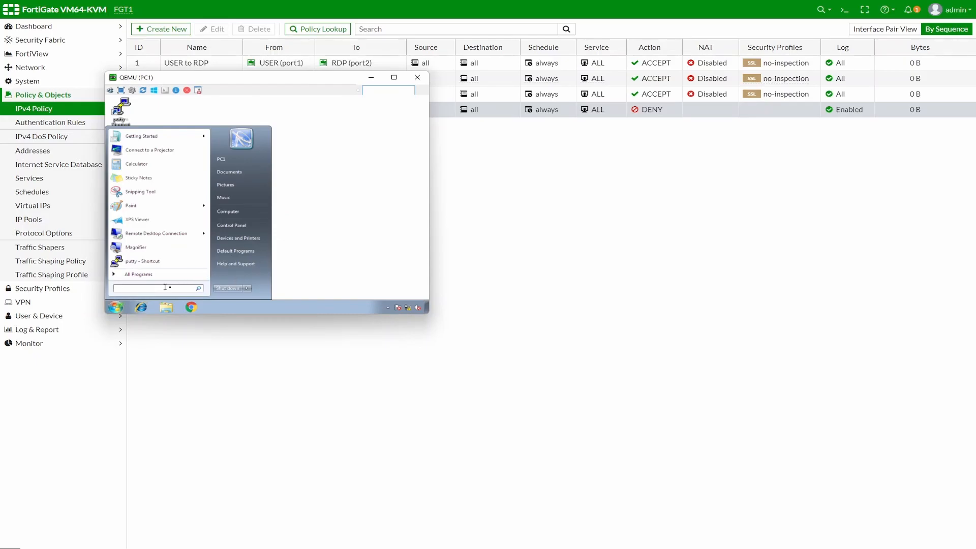
pyautogui.write('tsc')
pyautogui.press('Return')
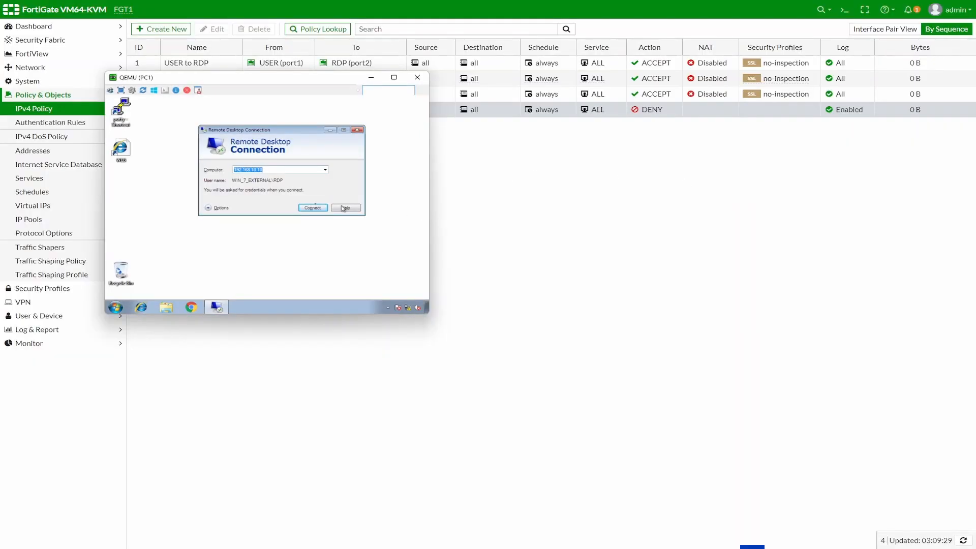
pyautogui.click(312, 207)
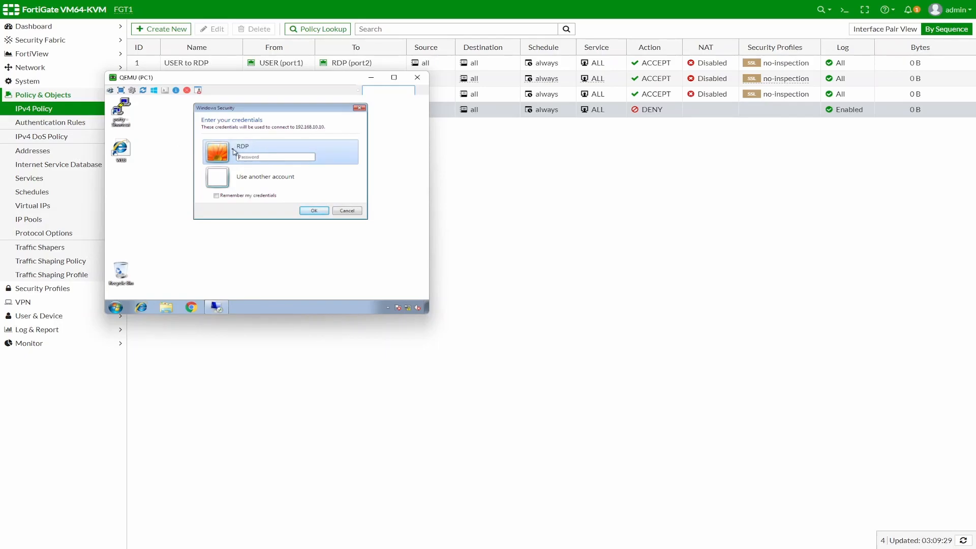
pyautogui.moveTo(269, 82); pyautogui.dragTo(469, 179)
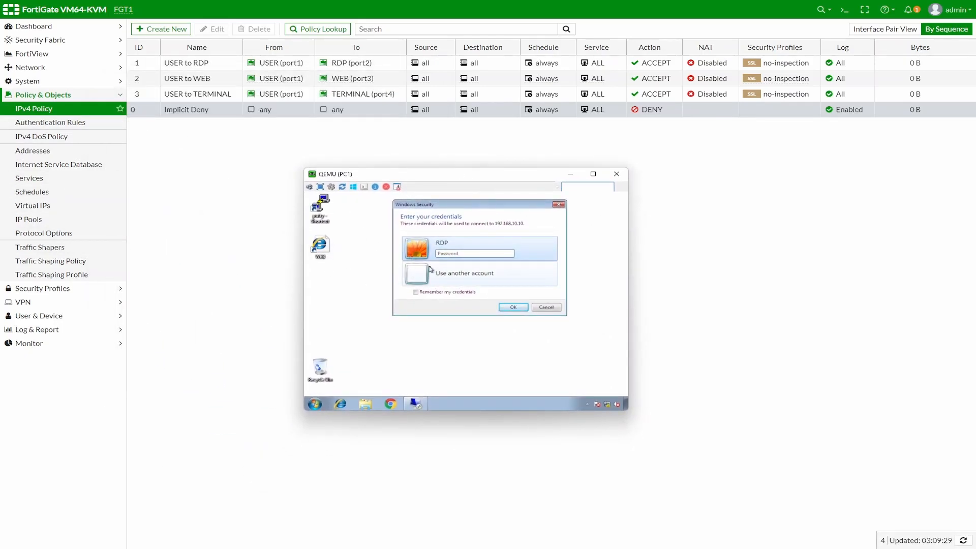
pyautogui.click(53, 110)
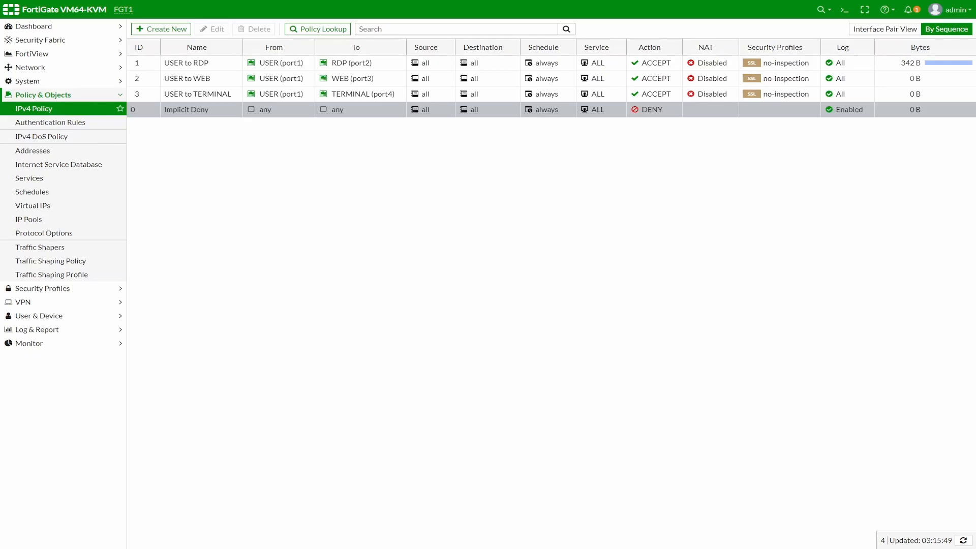
# Step: Enter the account password in PC1's Remote Desktop credentials prompt and submit it
pyautogui.hotkey('alt', 'Tab')
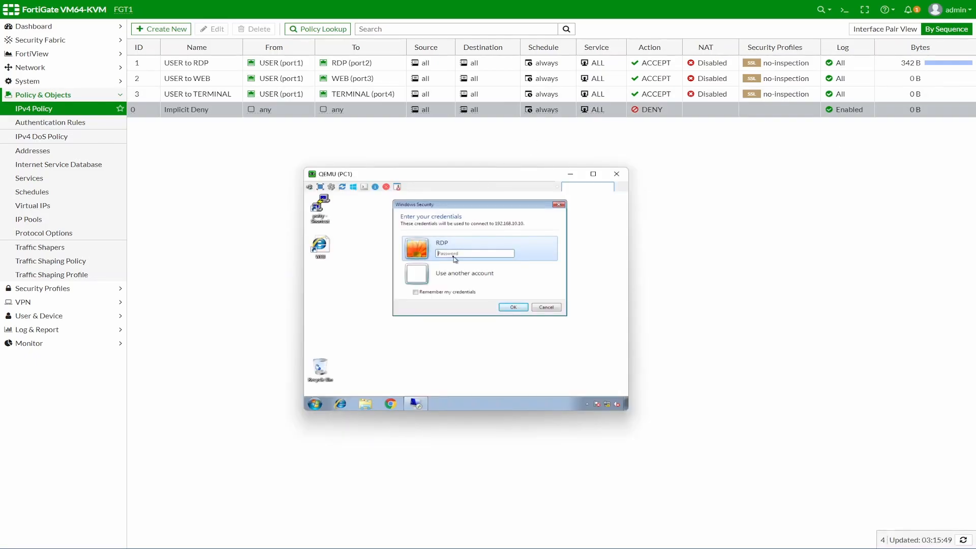
pyautogui.click(454, 254)
pyautogui.write('•••')
pyautogui.press('Return')
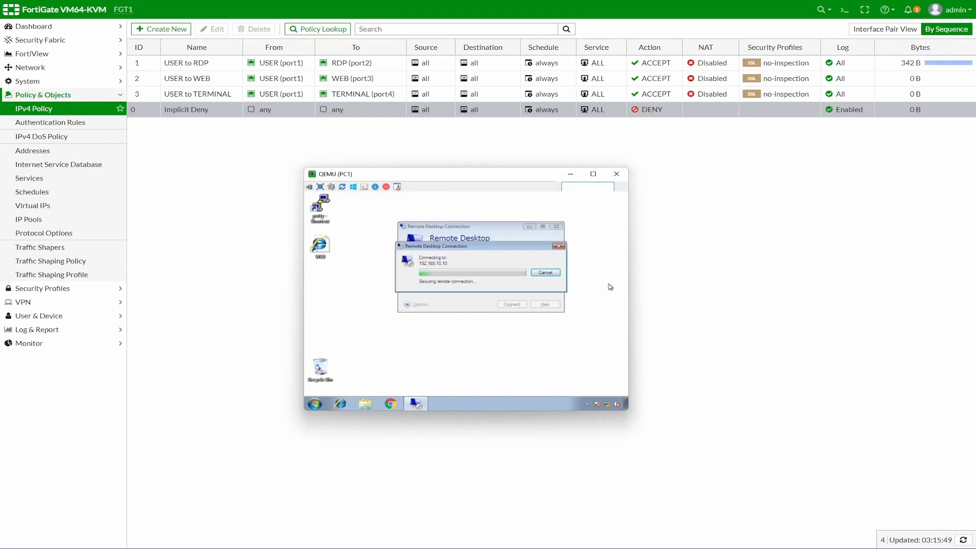
pyautogui.hotkey('alt', 'Tab')
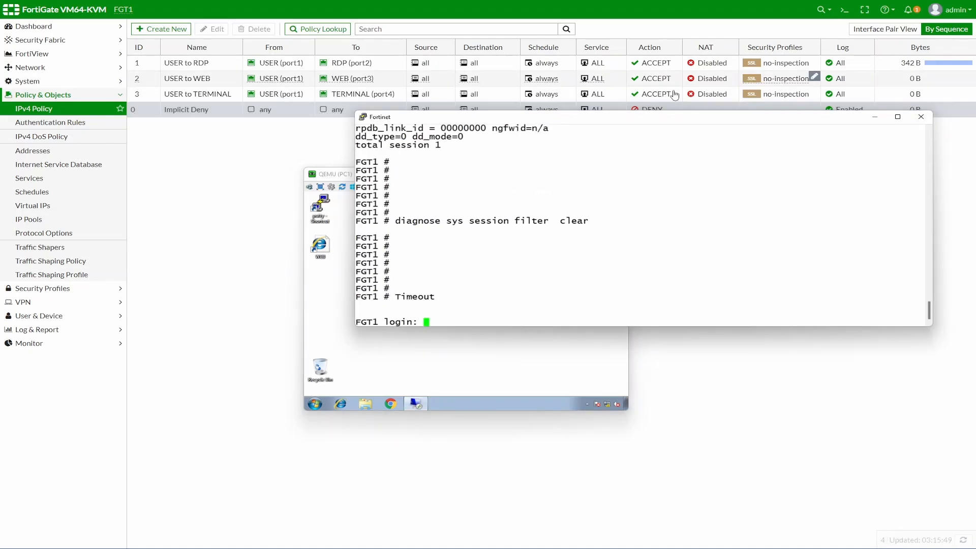
pyautogui.write('admin')
pyautogui.press('Return')
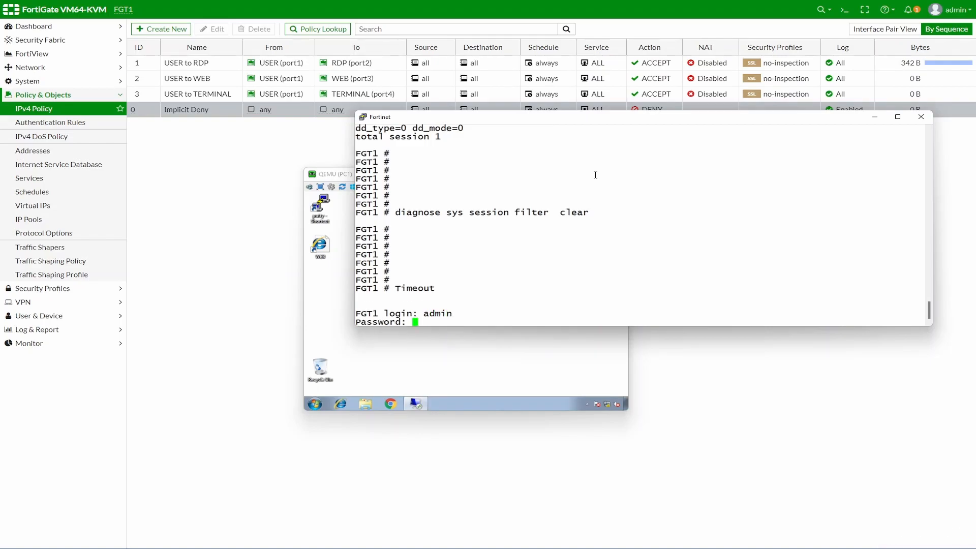
pyautogui.write('*******')
pyautogui.press('Return')
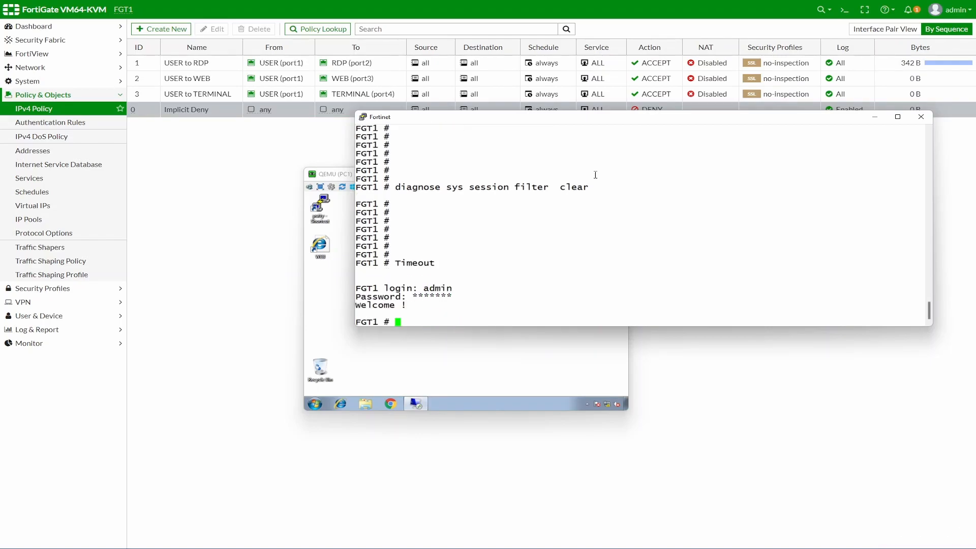
pyautogui.press('Return')
pyautogui.press('Return')
pyautogui.press('Return')
pyautogui.press('Return')
pyautogui.press('Return')
pyautogui.press('Return')
pyautogui.press('Return')
pyautogui.press('Return')
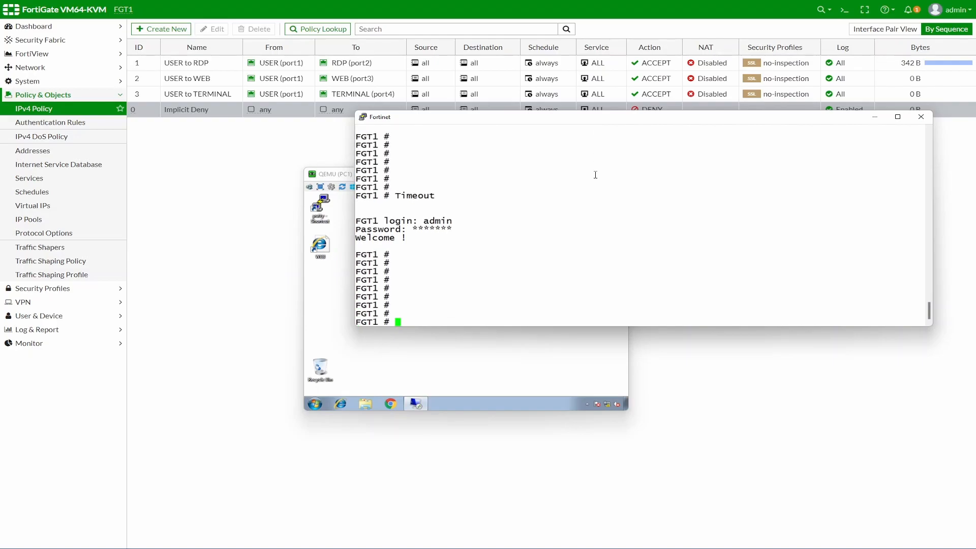
pyautogui.moveTo(595, 111); pyautogui.dragTo(268, 22)
pyautogui.moveTo(416, 179); pyautogui.dragTo(699, 275)
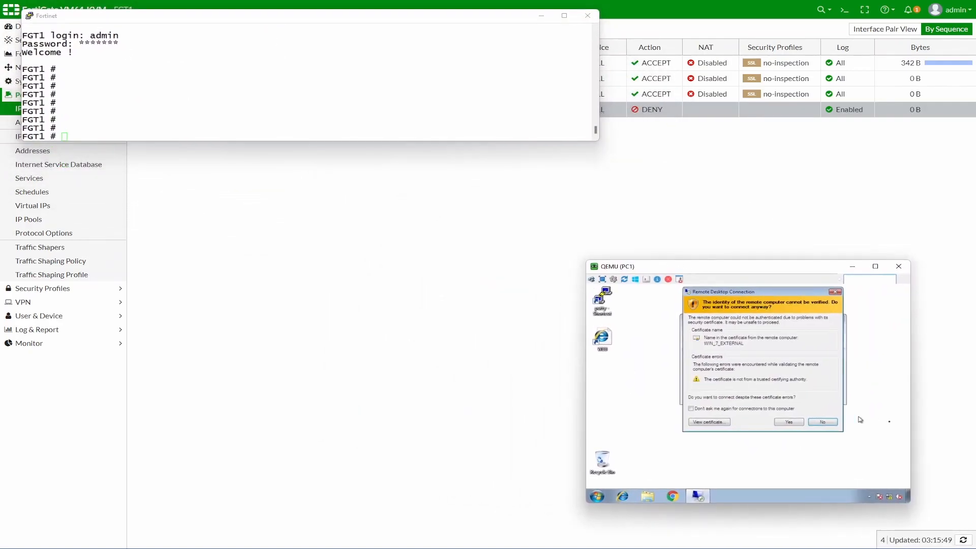
pyautogui.click(789, 422)
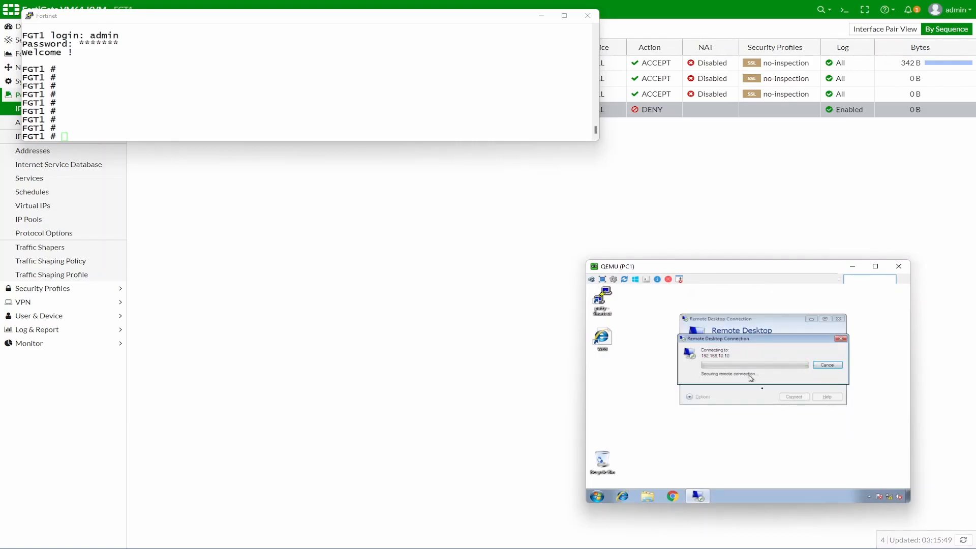
pyautogui.moveTo(597, 143); pyautogui.dragTo(692, 222)
pyautogui.click(703, 247)
pyautogui.click(24, 108)
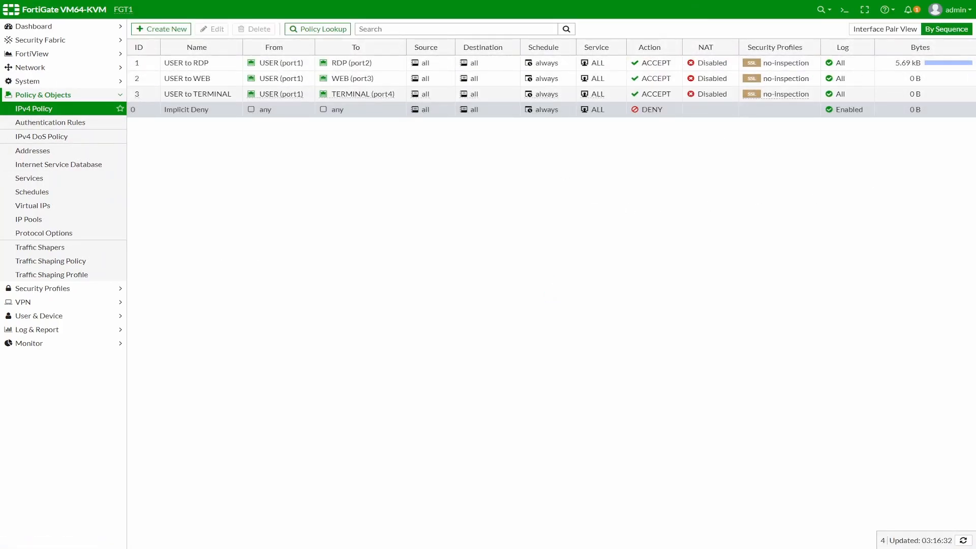
pyautogui.hotkey('alt', 'Tab')
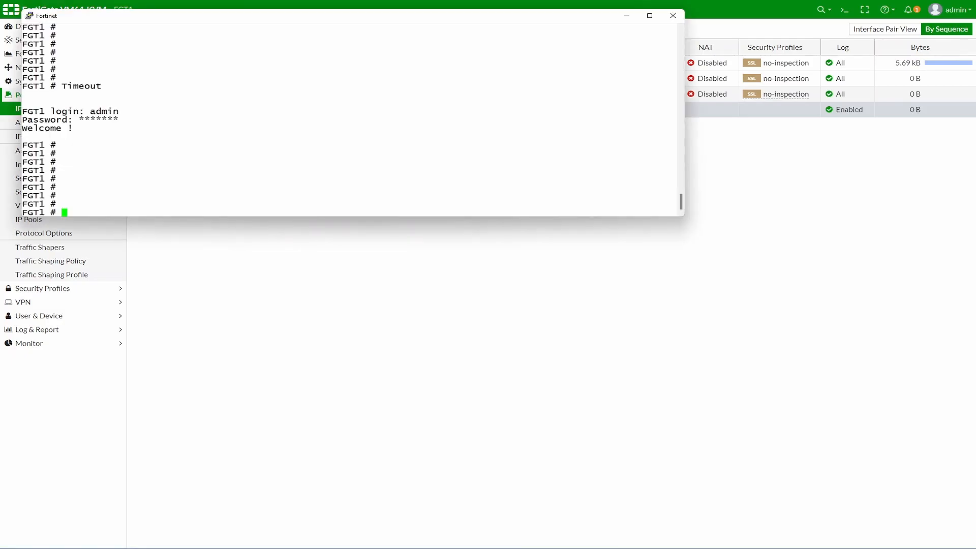
pyautogui.hotkey('alt', 'Tab')
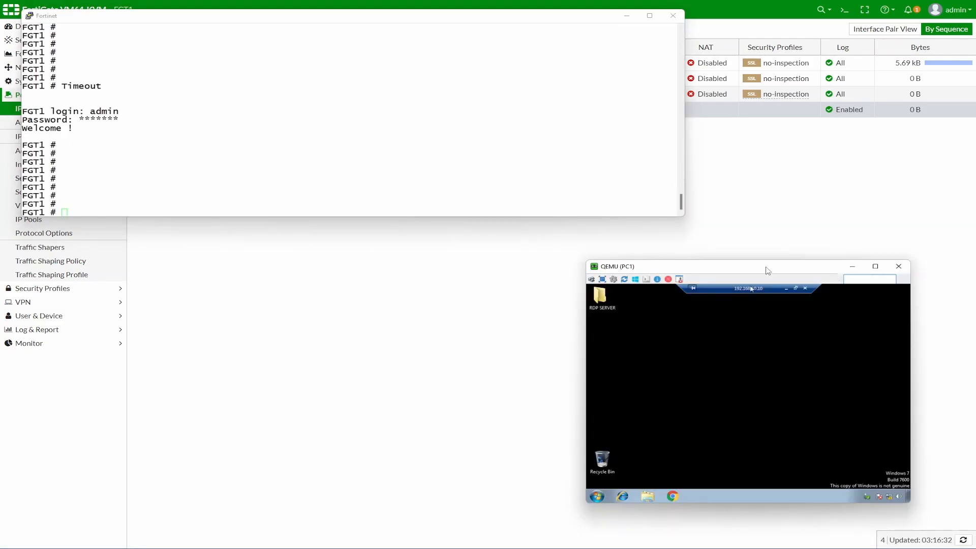
pyautogui.moveTo(743, 272); pyautogui.dragTo(521, 279)
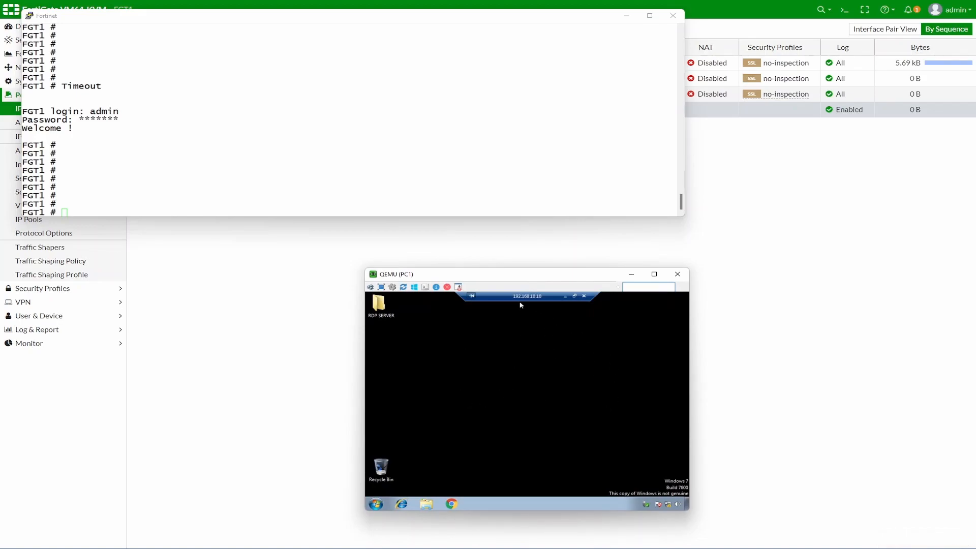
pyautogui.doubleClick(379, 304)
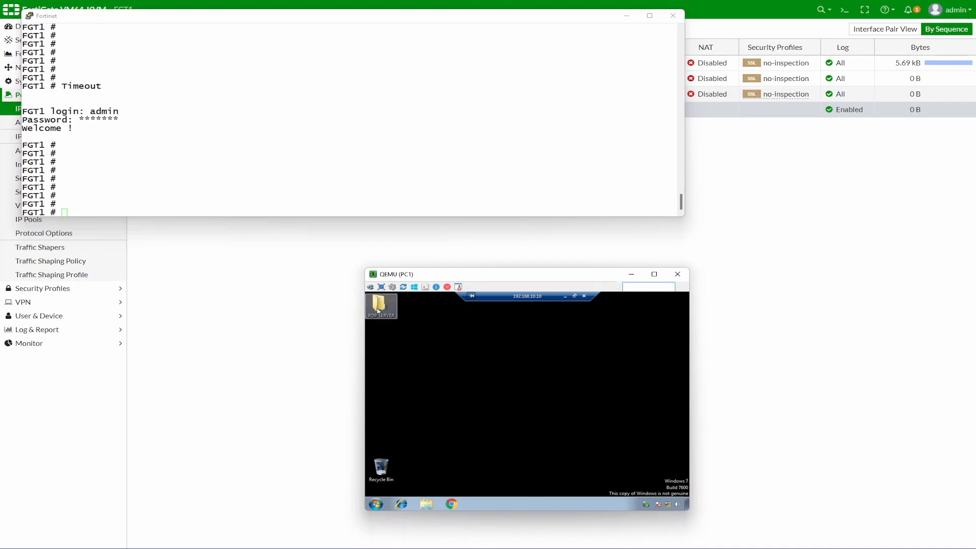
pyautogui.click(686, 295)
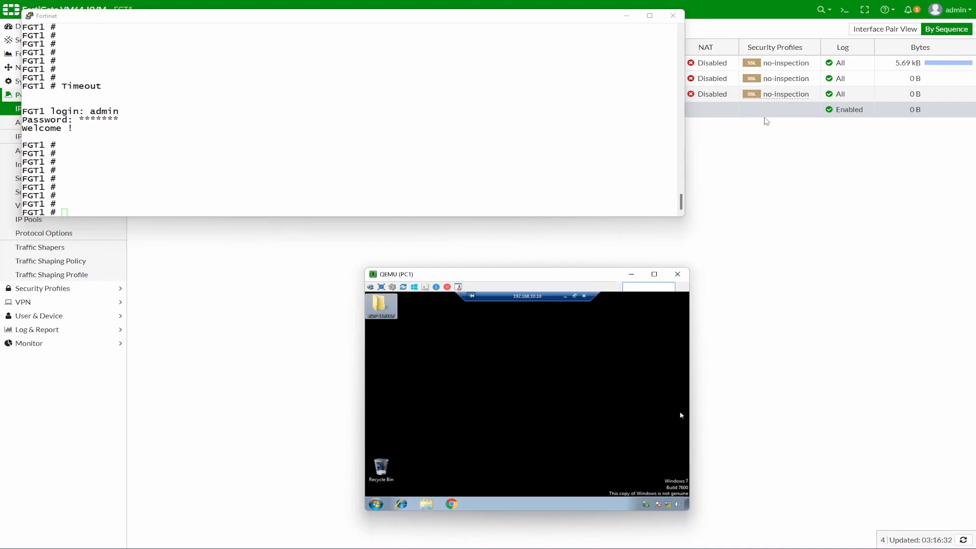
pyautogui.click(756, 238)
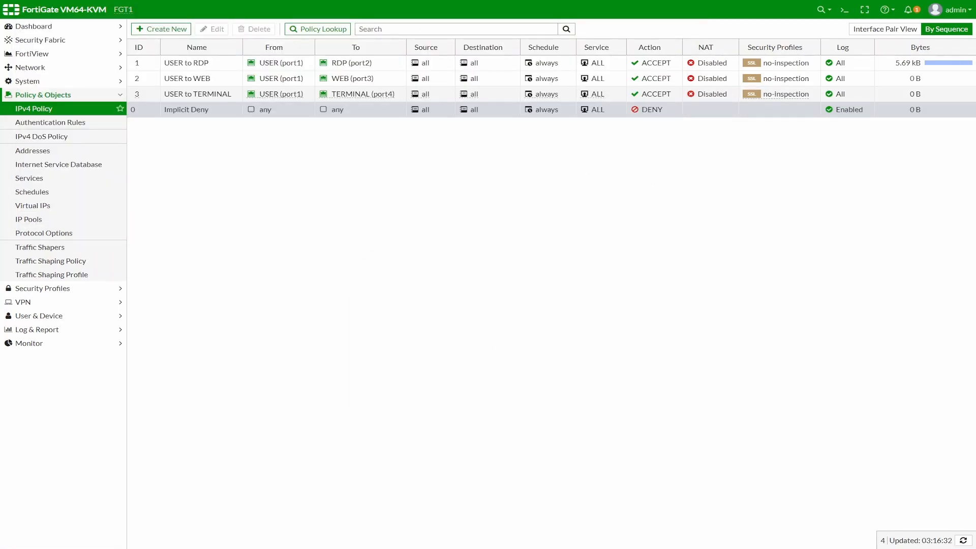
# Step: Run 'get sys session list' and 'diagnose sys session list' in the enlarged FortiGate console
pyautogui.hotkey('alt', 'Tab')
pyautogui.write('get ')
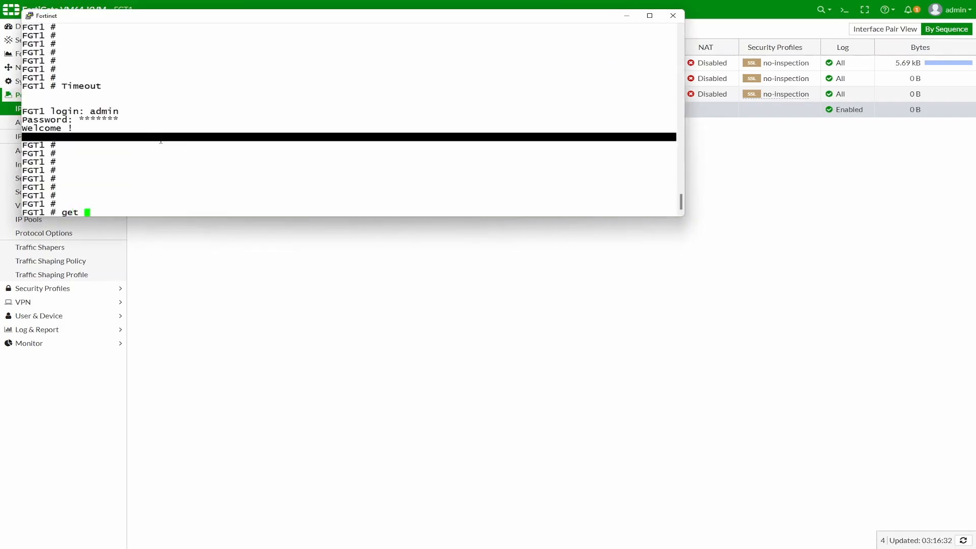
pyautogui.write('sys session')
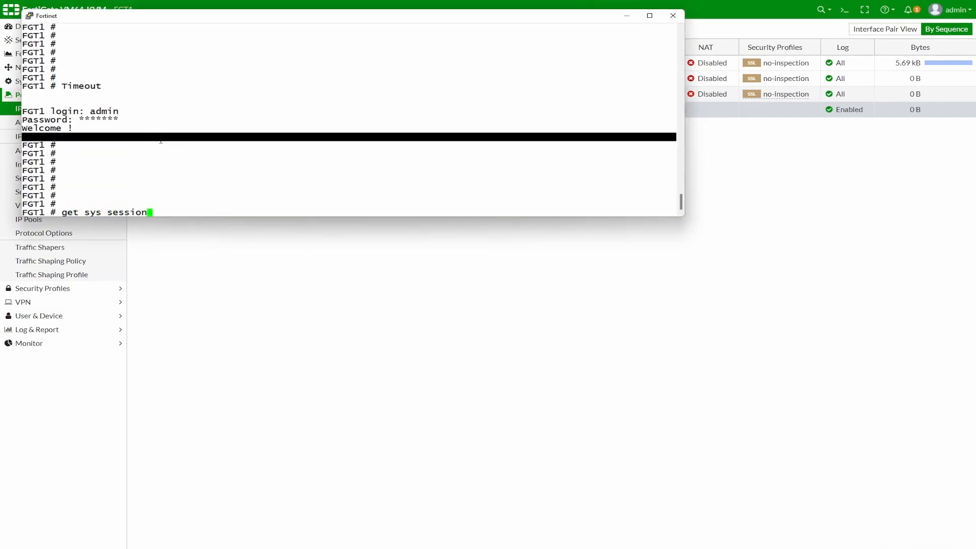
pyautogui.write(' list')
pyautogui.press('Return')
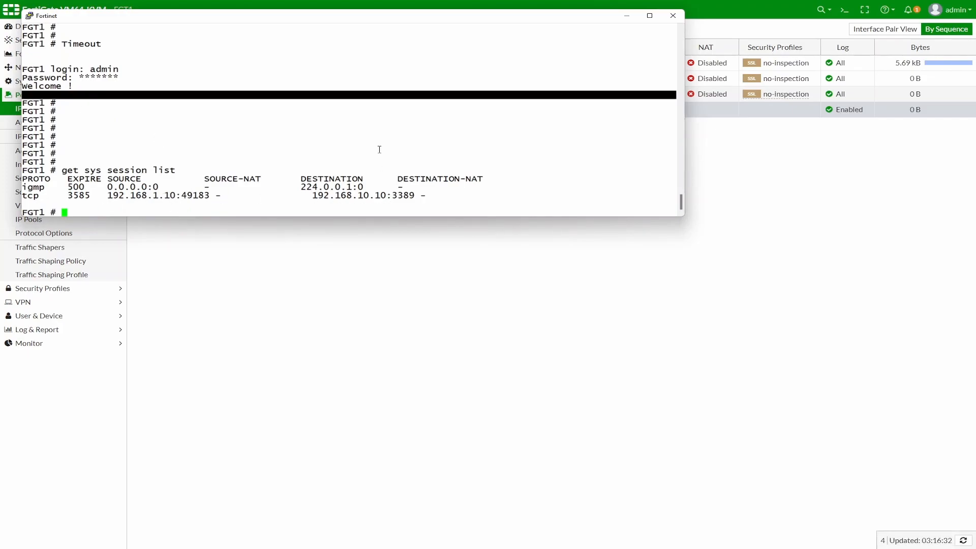
pyautogui.write('diagnose sys ')
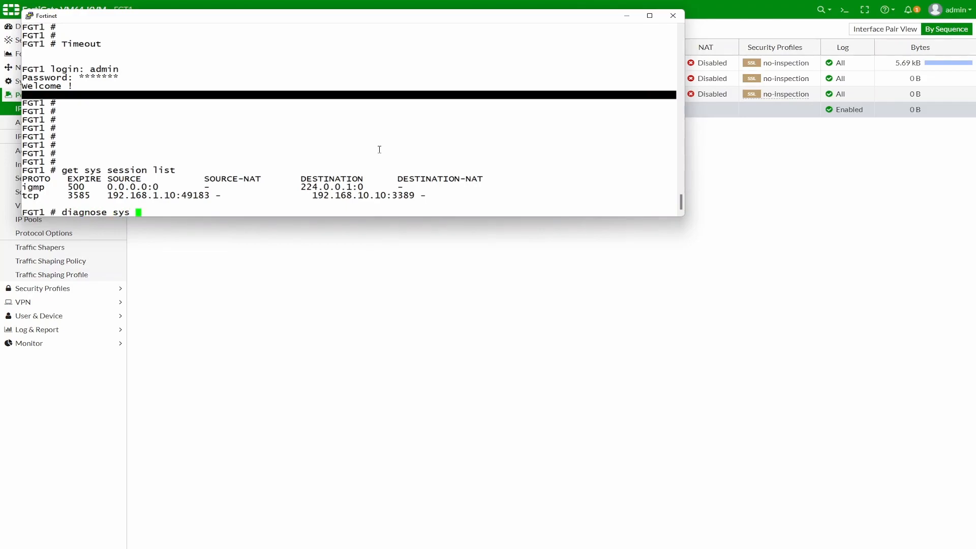
pyautogui.write('session list')
pyautogui.press('Return')
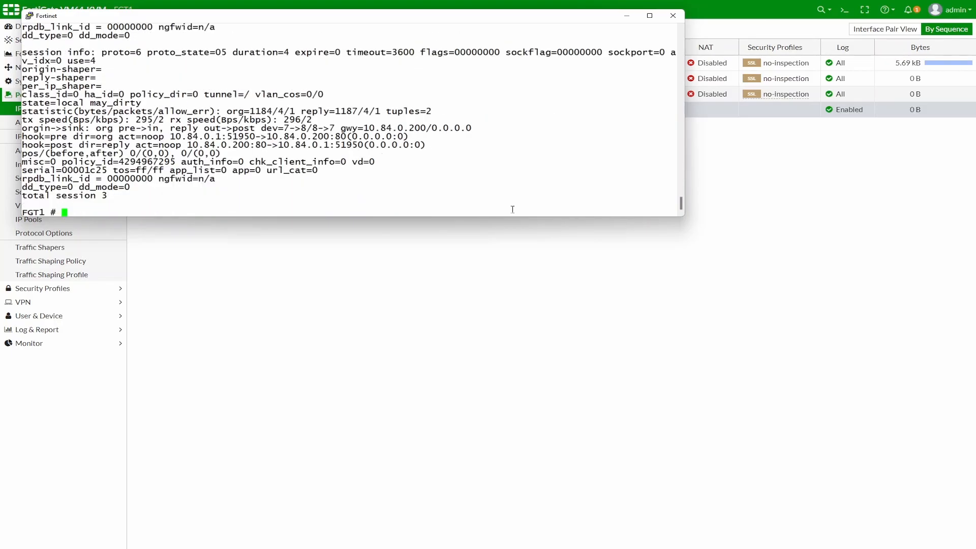
pyautogui.moveTo(686, 218); pyautogui.dragTo(872, 385)
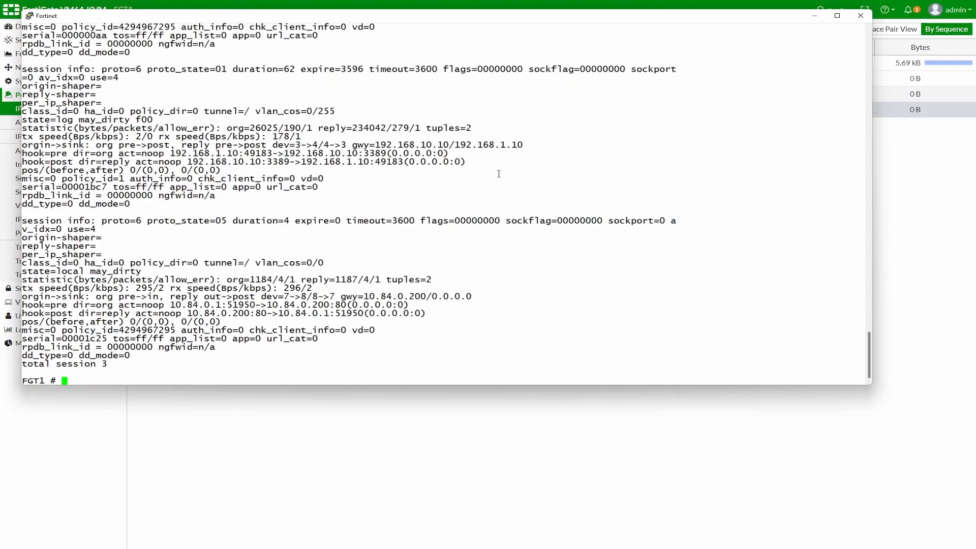
# Step: Apply 'diagnose sys session filter dst 192.168.10.10' and re-run the session list
pyautogui.press('Up')
pyautogui.press('BackSpace')
pyautogui.press('BackSpace')
pyautogui.press('BackSpace')
pyautogui.press('BackSpace')
pyautogui.write('filter ')
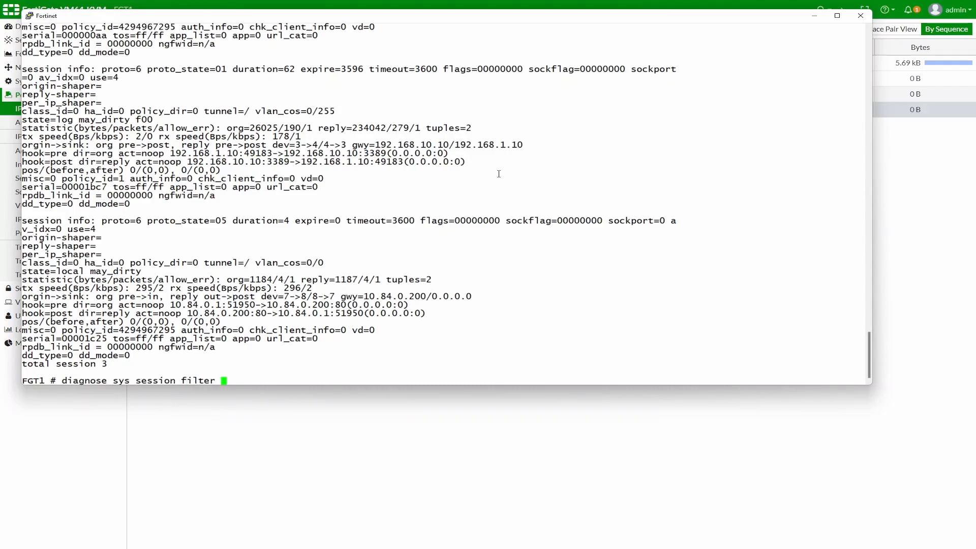
pyautogui.write('dst 192.168.10.10')
pyautogui.press('Return')
pyautogui.press('Up')
pyautogui.press('Up')
pyautogui.press('Return')
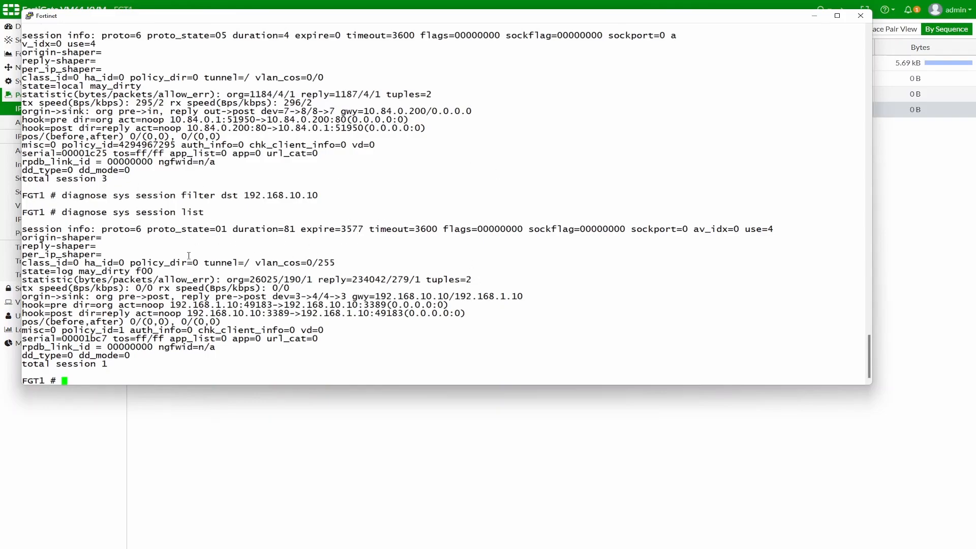
# Step: Highlight destination 192.168.10.10, port 3389, proto=6 and proto_state in the session output
pyautogui.moveTo(174, 305); pyautogui.dragTo(346, 305)
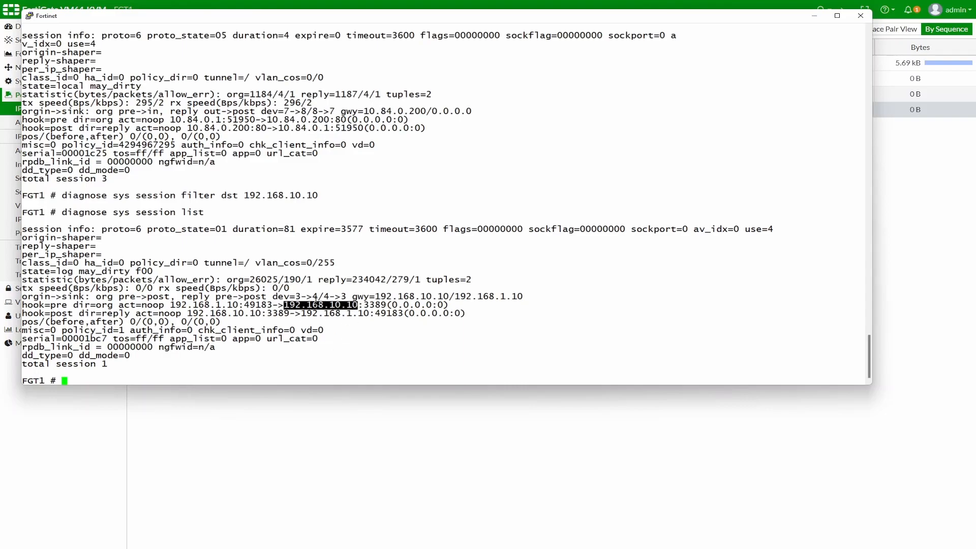
pyautogui.moveTo(366, 304); pyautogui.dragTo(380, 305)
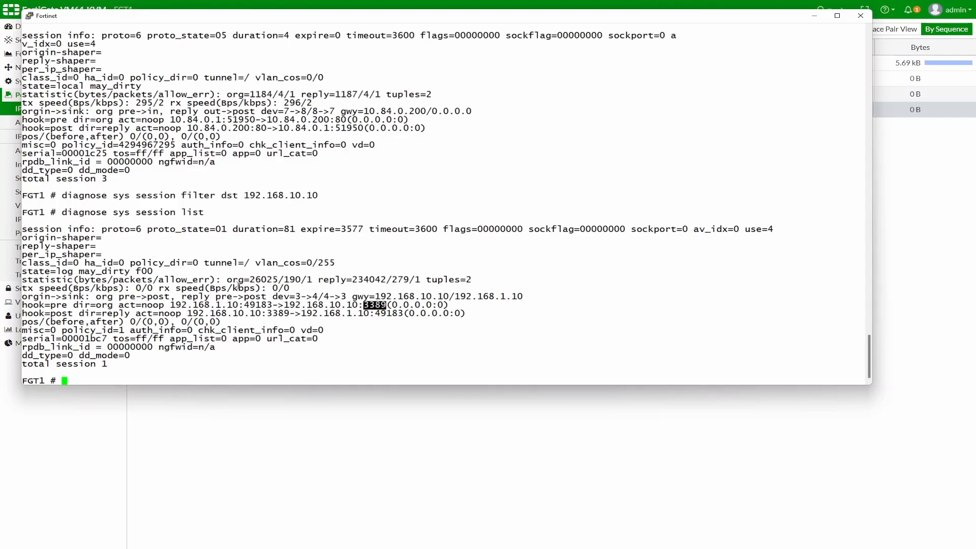
pyautogui.moveTo(101, 229); pyautogui.dragTo(136, 229)
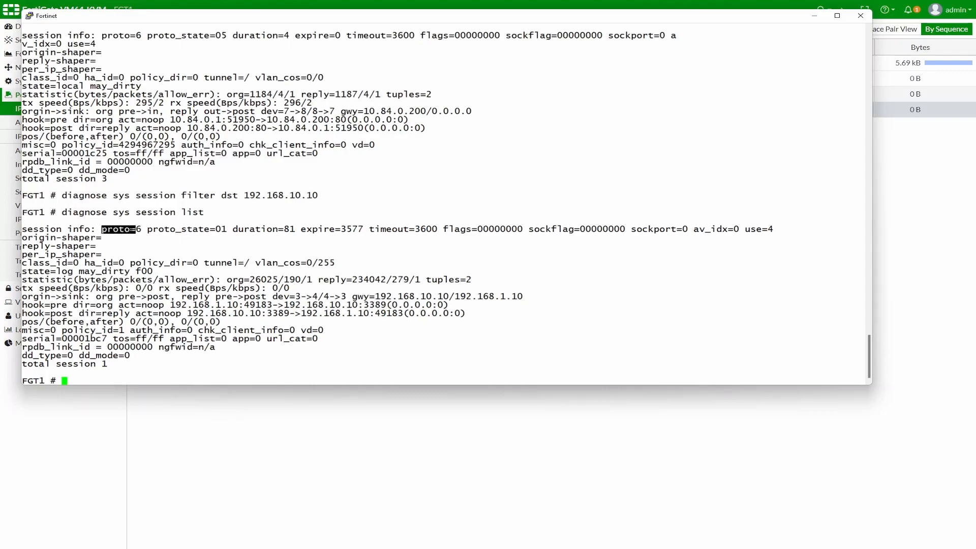
pyautogui.moveTo(226, 225); pyautogui.dragTo(228, 228)
pyautogui.click(510, 334)
# Step: View the USER to RDP policy's sessions in FortiView, then return to IPv4 Policy
pyautogui.click(814, 15)
pyautogui.click(178, 66)
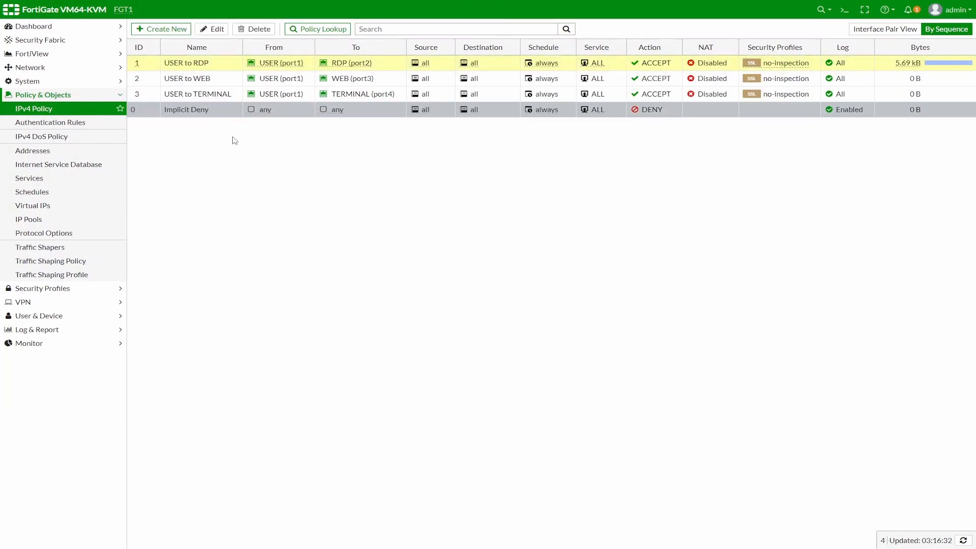
pyautogui.rightClick(191, 66)
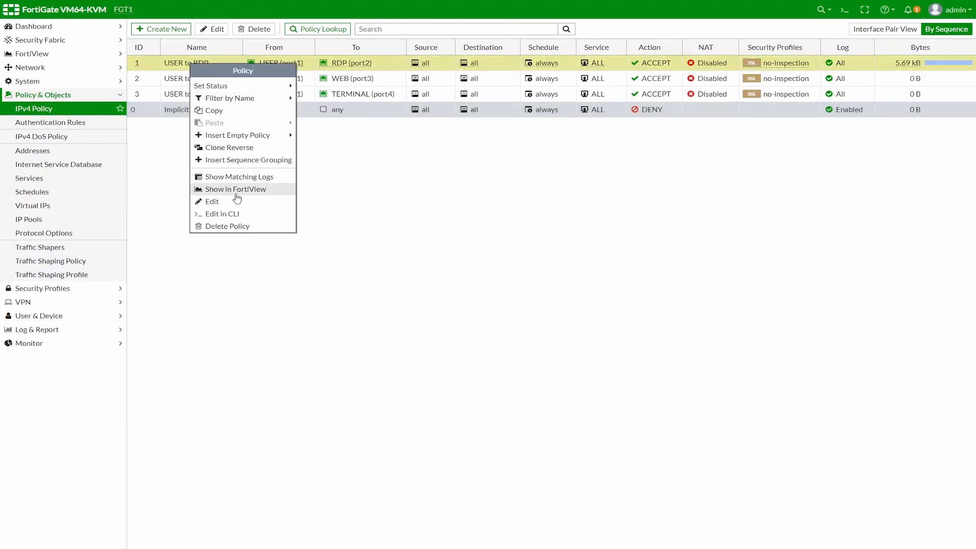
pyautogui.click(255, 189)
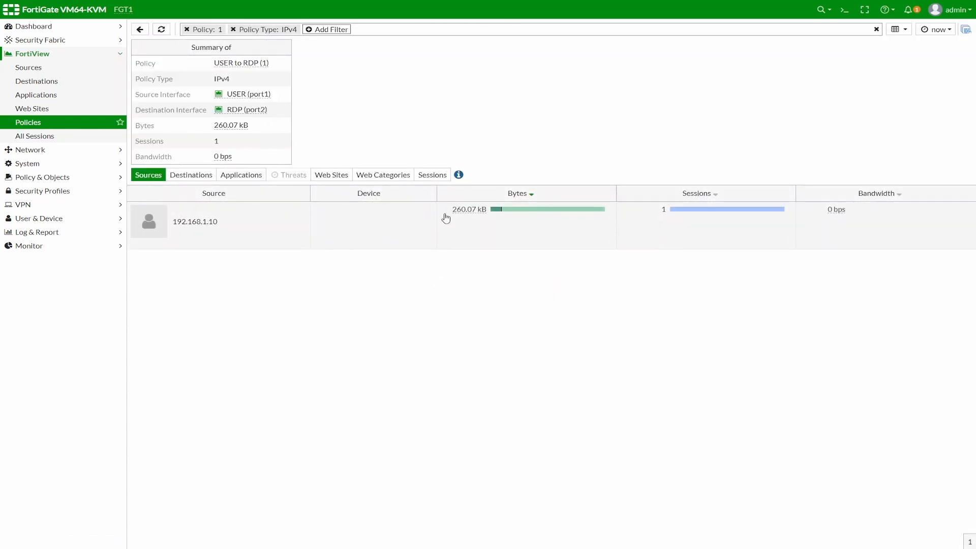
pyautogui.click(441, 178)
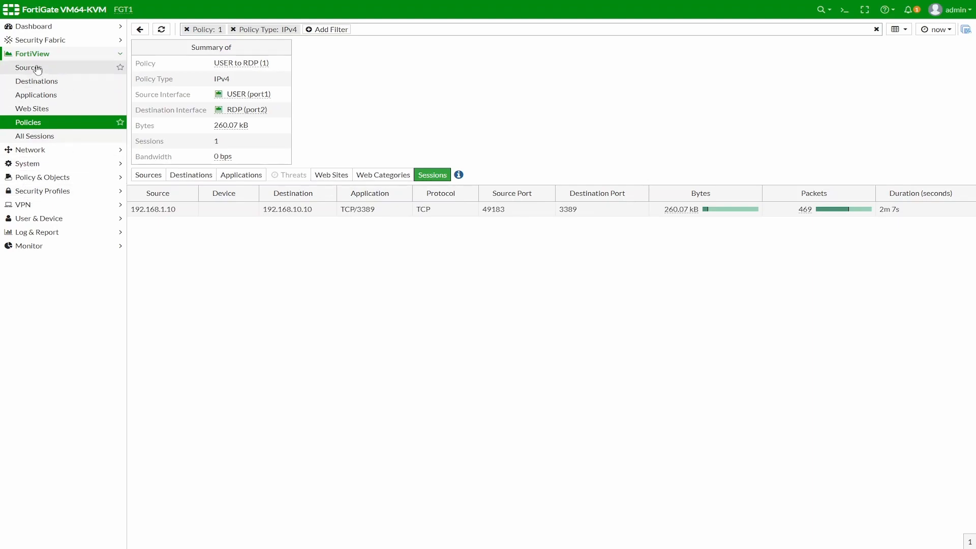
pyautogui.click(39, 176)
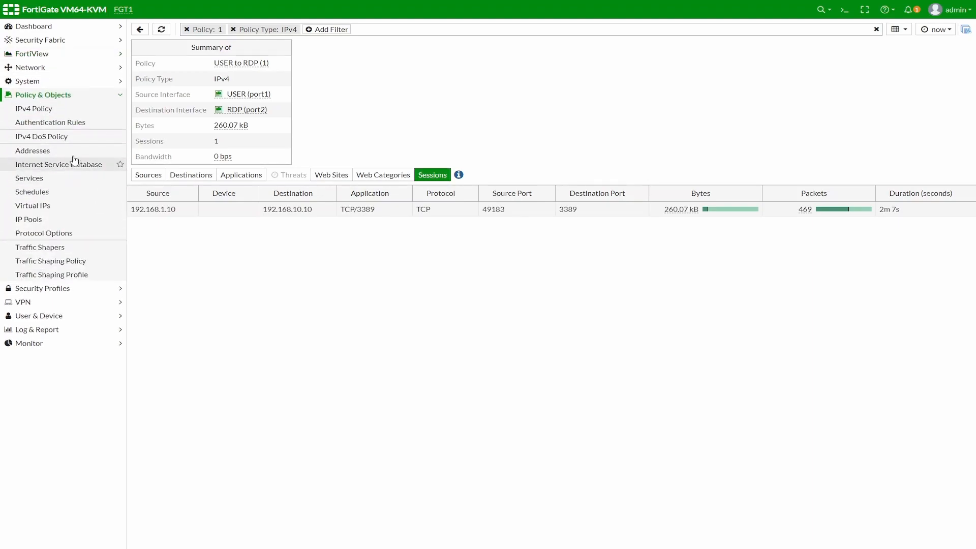
pyautogui.click(32, 112)
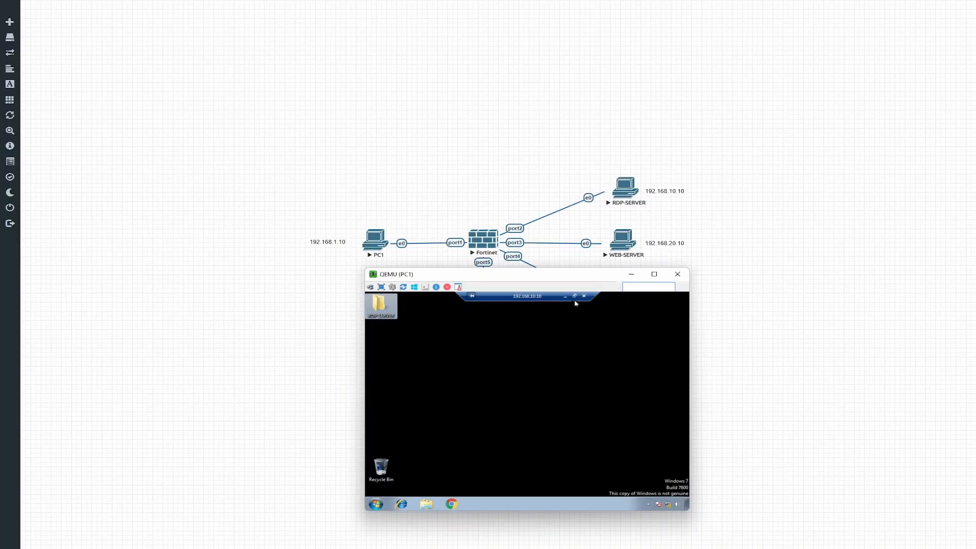
pyautogui.click(566, 297)
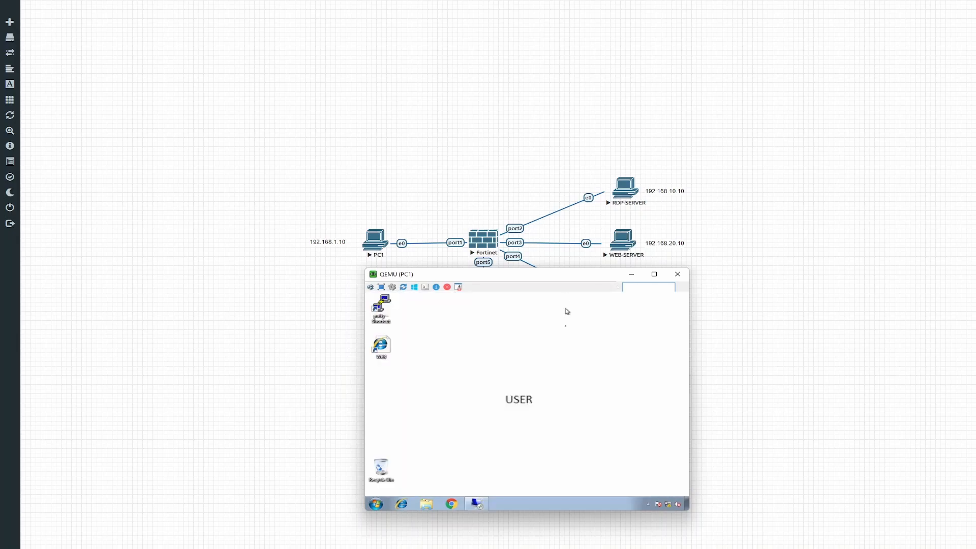
pyautogui.doubleClick(388, 350)
pyautogui.moveTo(569, 280); pyautogui.dragTo(417, 140)
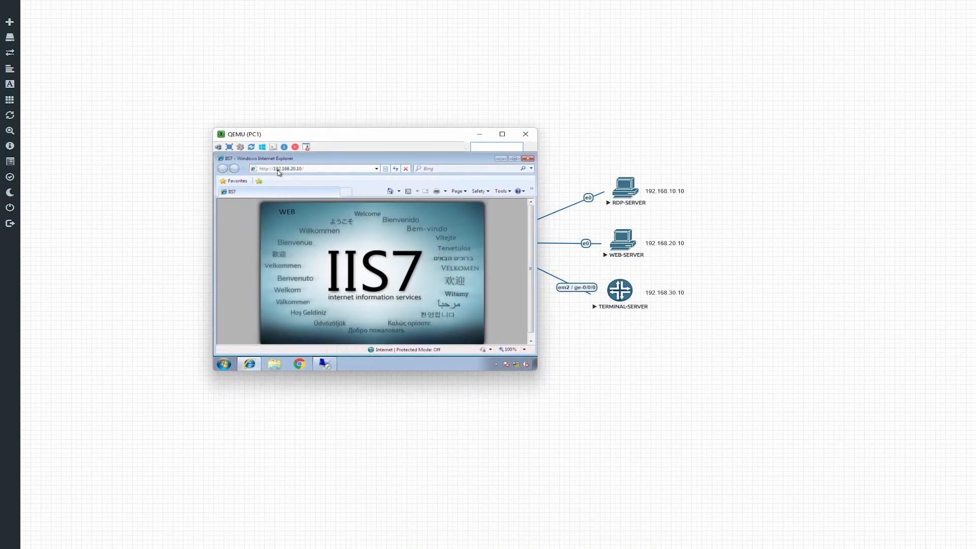
pyautogui.click(319, 168)
pyautogui.click(321, 167)
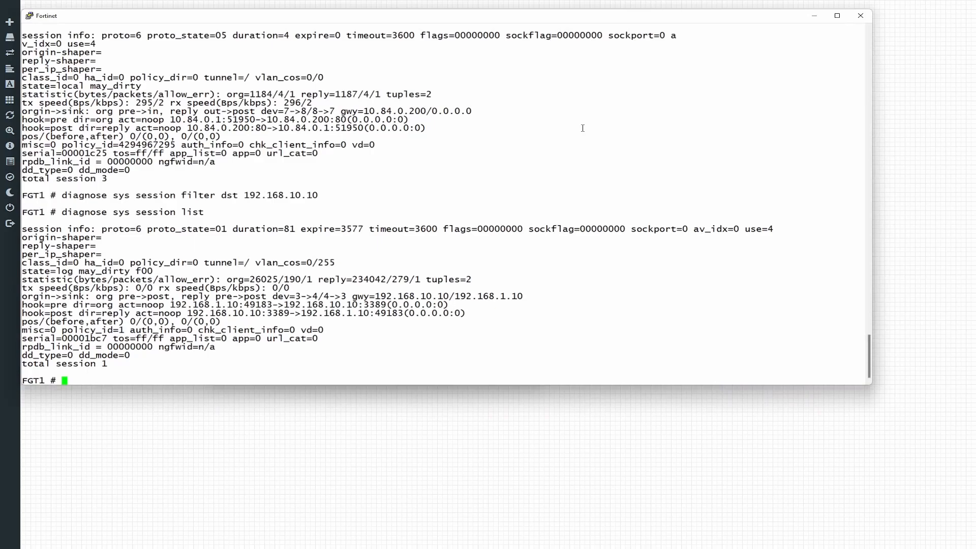
# Step: Clear the existing session filter with 'diagnose sys session filter clear'
pyautogui.press('Up')
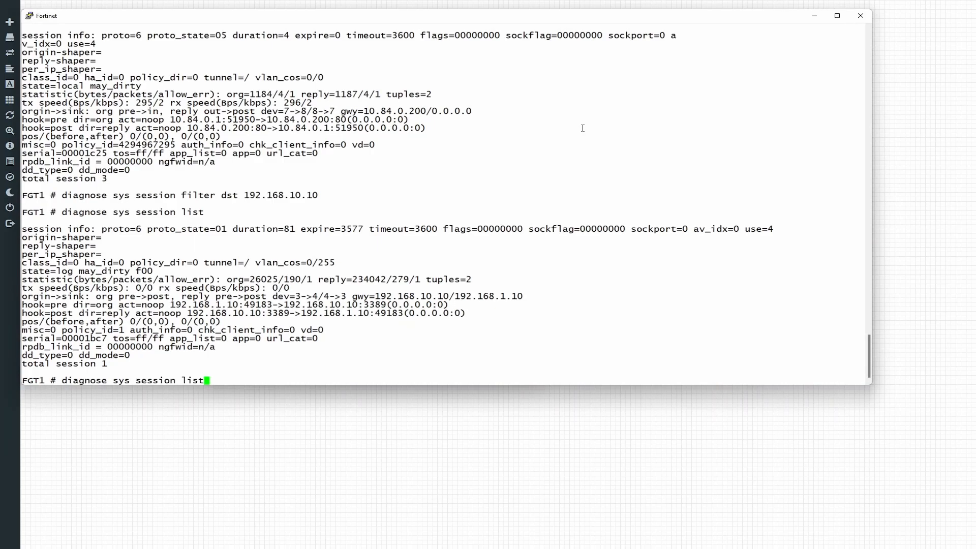
pyautogui.write('cl')
pyautogui.press('BackSpace')
pyautogui.press('BackSpace')
pyautogui.press('BackSpace')
pyautogui.press('BackSpace')
pyautogui.press('BackSpace')
pyautogui.press('BackSpace')
pyautogui.press('BackSpace')
pyautogui.write('filter clear')
pyautogui.press('Return')
# Step: Filter sessions to destination 192.168.20.10 and run 'diagnose sys session list'
pyautogui.press('Up')
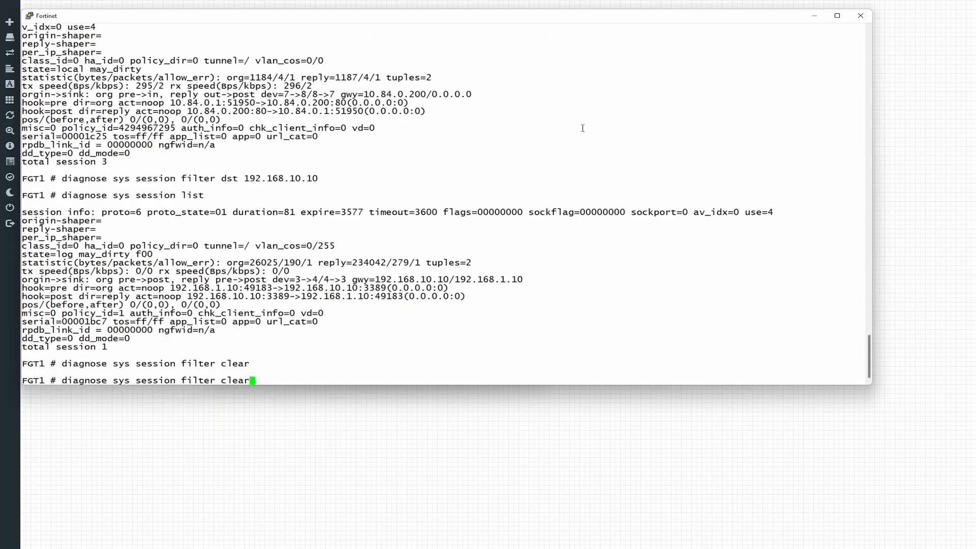
pyautogui.press('Up')
pyautogui.press('Up')
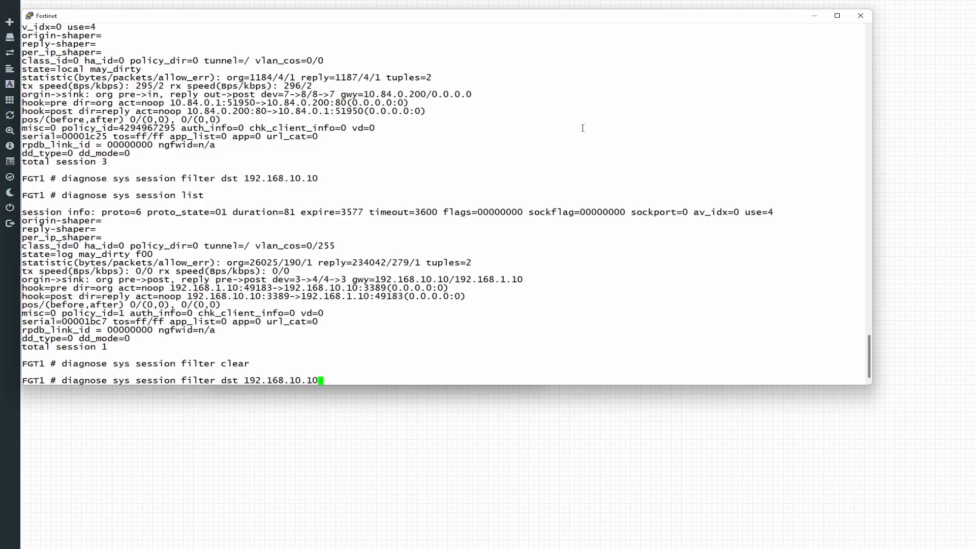
pyautogui.press('BackSpace')
pyautogui.press('BackSpace')
pyautogui.press('BackSpace')
pyautogui.press('BackSpace')
pyautogui.press('BackSpace')
pyautogui.write('20.10')
pyautogui.press('Return')
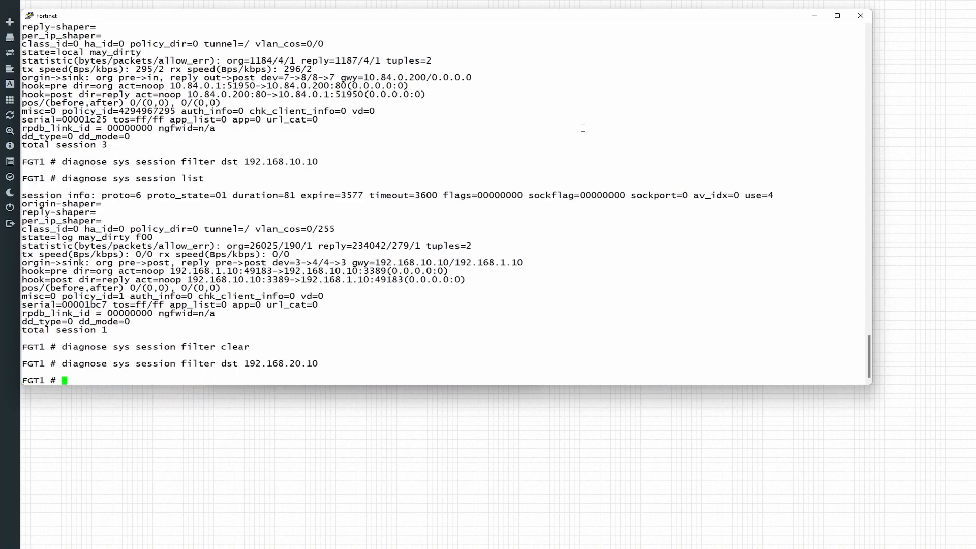
pyautogui.press('Up')
pyautogui.press('Up')
pyautogui.press('Up')
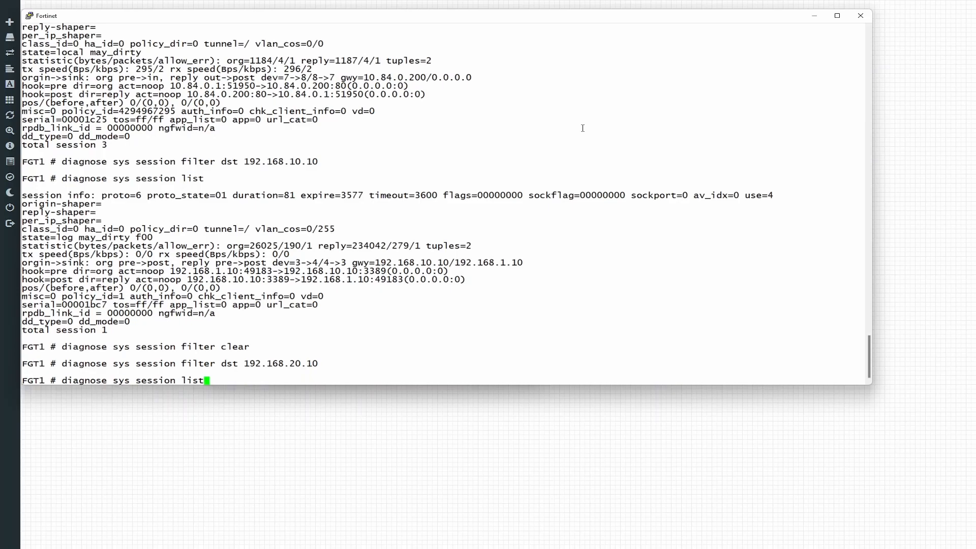
pyautogui.press('Return')
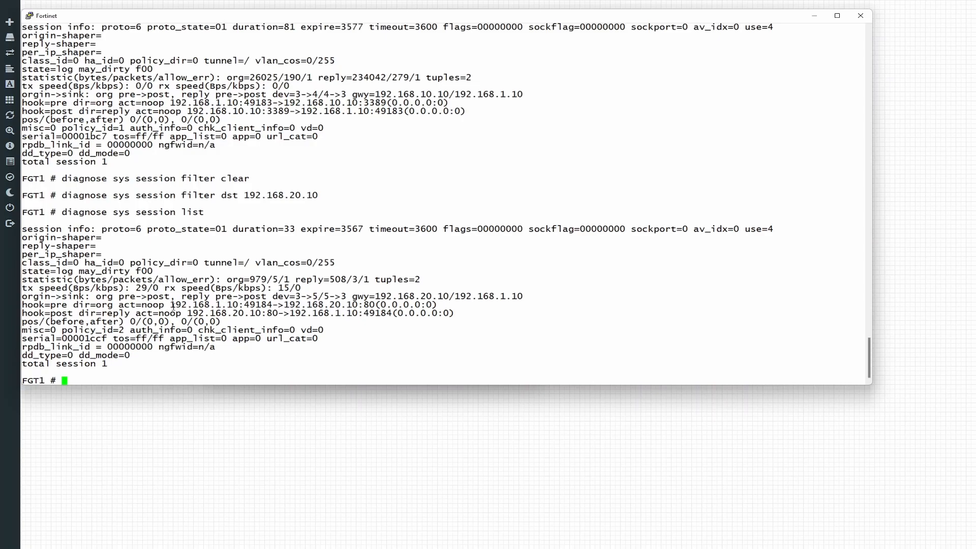
# Step: Highlight source 192.168.1.10, destination port 80 and proto=6 in the session output
pyautogui.moveTo(174, 307); pyautogui.dragTo(236, 308)
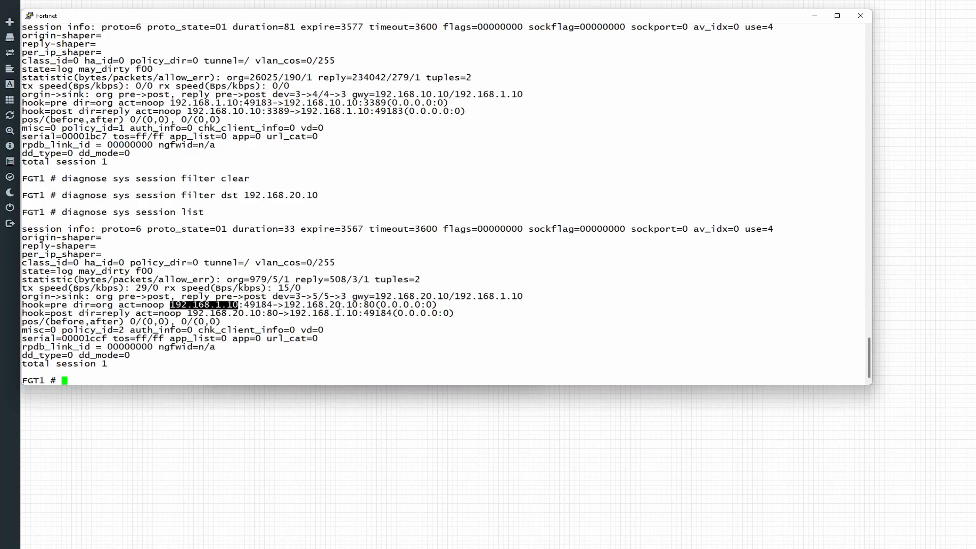
pyautogui.moveTo(364, 306); pyautogui.dragTo(374, 307)
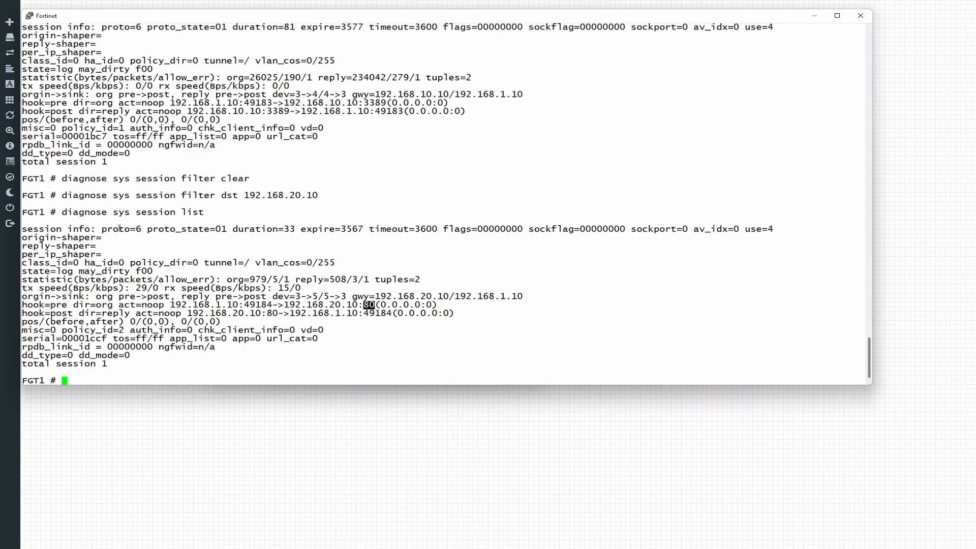
pyautogui.moveTo(103, 231); pyautogui.dragTo(141, 229)
pyautogui.click(224, 229)
# Step: Start a Wireshark capture on the WEB-SERVER node's e0 interface
pyautogui.click(814, 16)
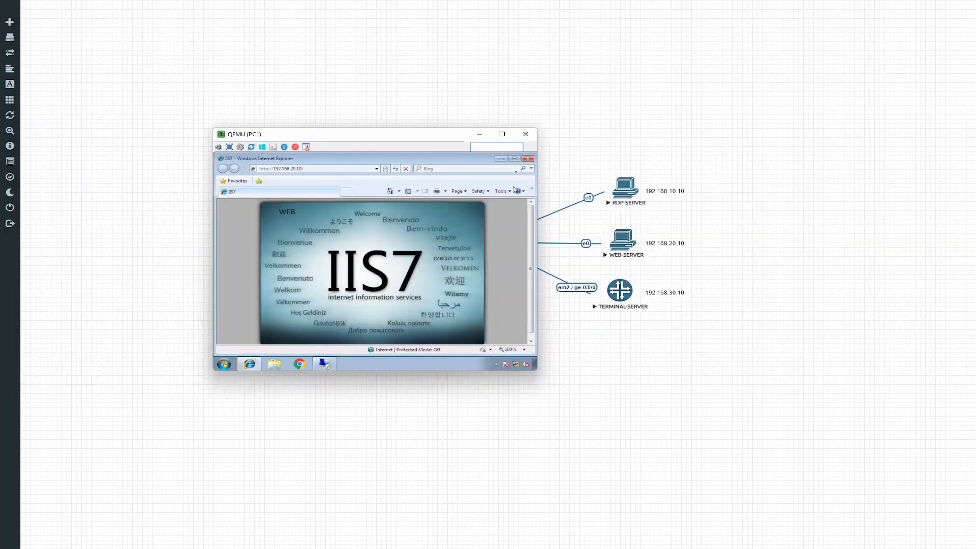
pyautogui.click(479, 135)
pyautogui.rightClick(629, 238)
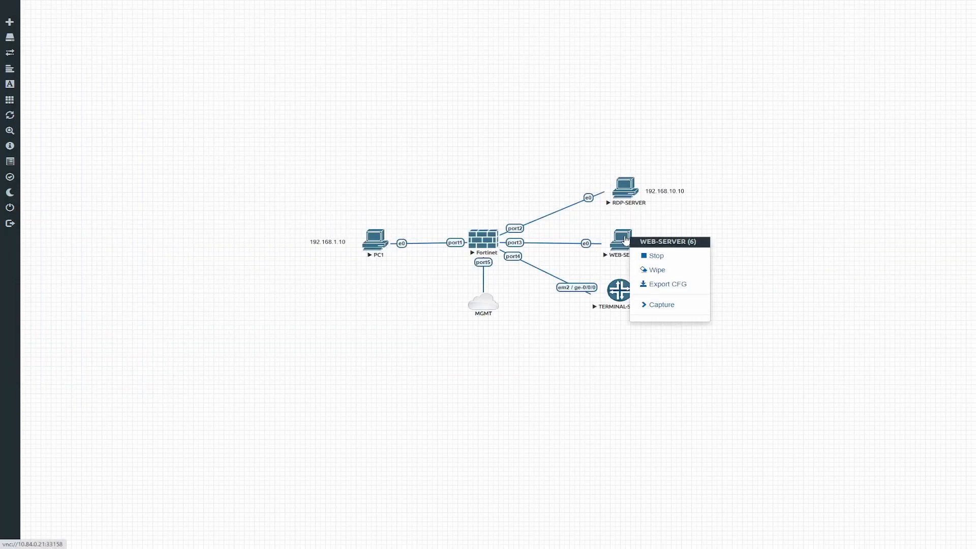
pyautogui.moveTo(658, 309)
pyautogui.click(729, 310)
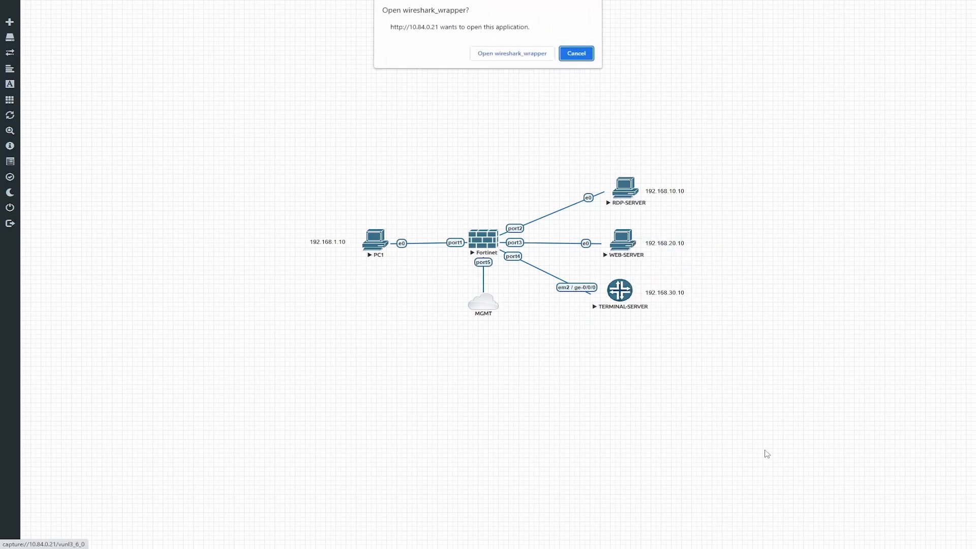
pyautogui.click(508, 56)
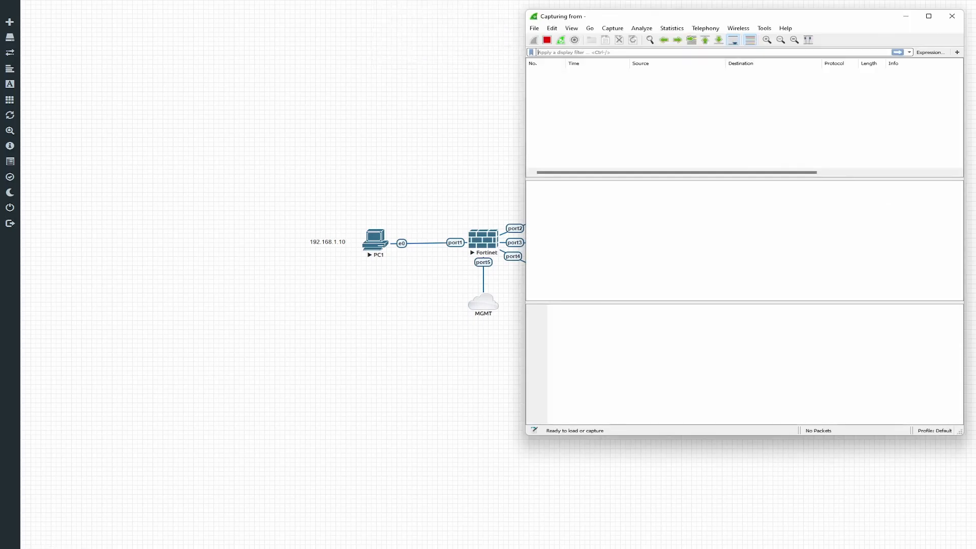
# Step: Reload the IIS7 page on PC1 and inspect HTTP GET packet 31 in Wireshark
pyautogui.hotkey('alt', 'Tab')
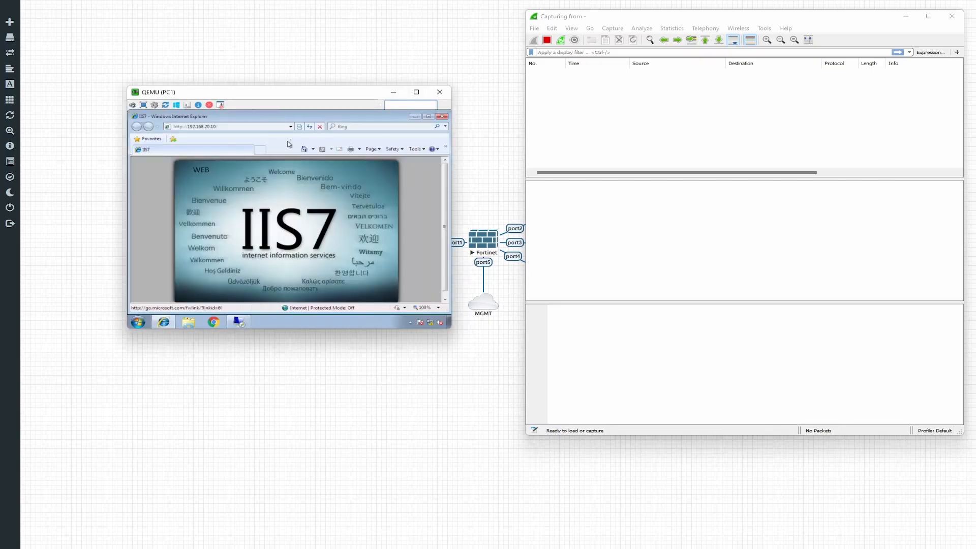
pyautogui.click(311, 127)
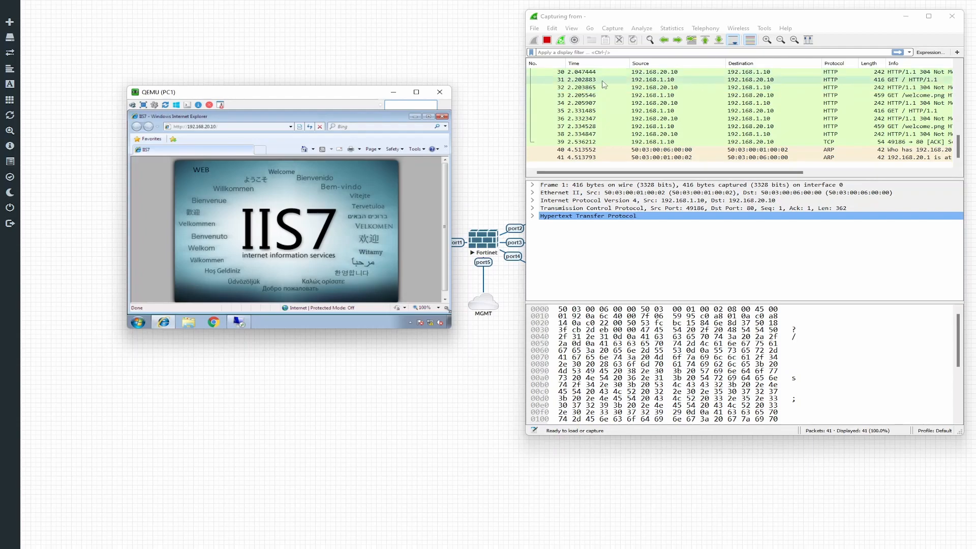
pyautogui.click(620, 80)
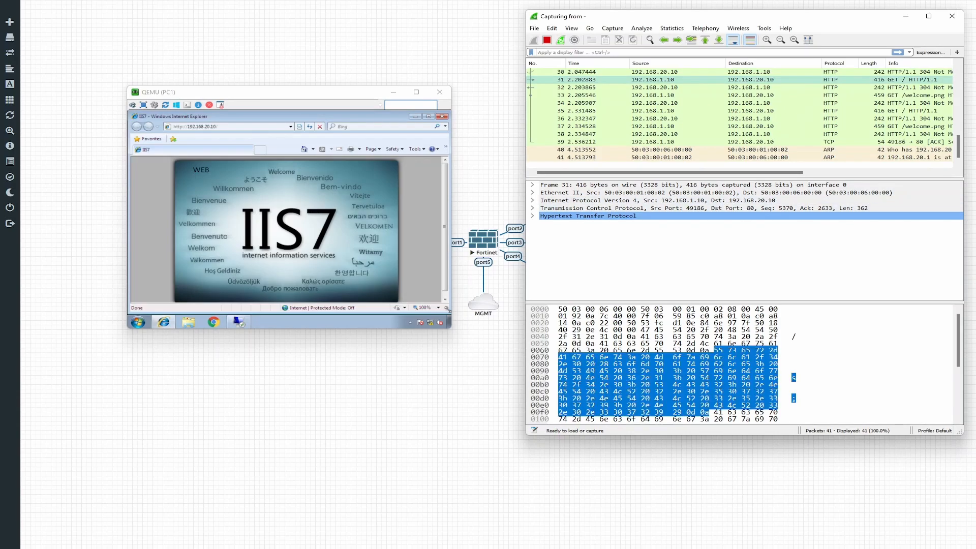
pyautogui.hotkey('alt', 'Tab')
# Step: Re-run 'diagnose sys session list' to show the 192.168.20.10 web session's increased counters
pyautogui.click(539, 207)
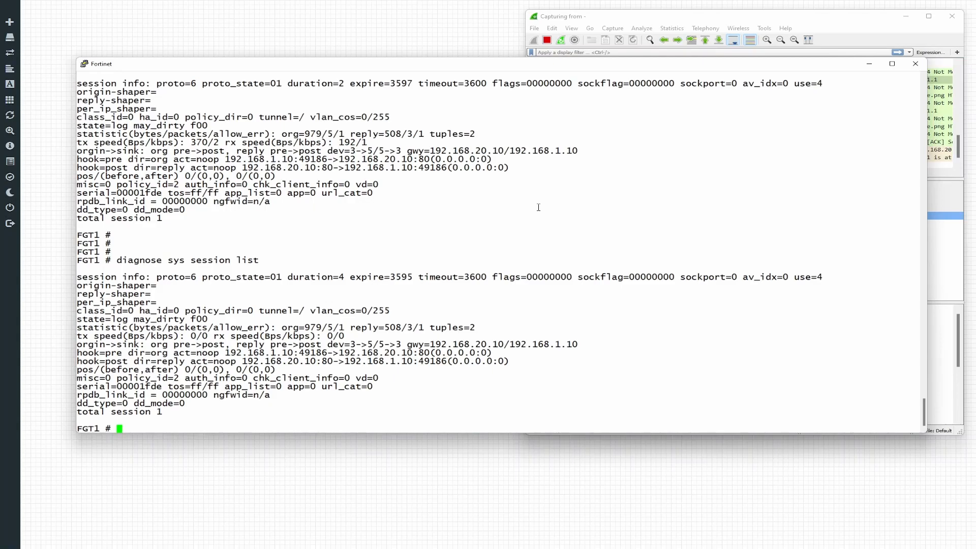
pyautogui.press('Return')
pyautogui.press('Return')
pyautogui.press('Return')
pyautogui.press('Up')
pyautogui.press('Return')
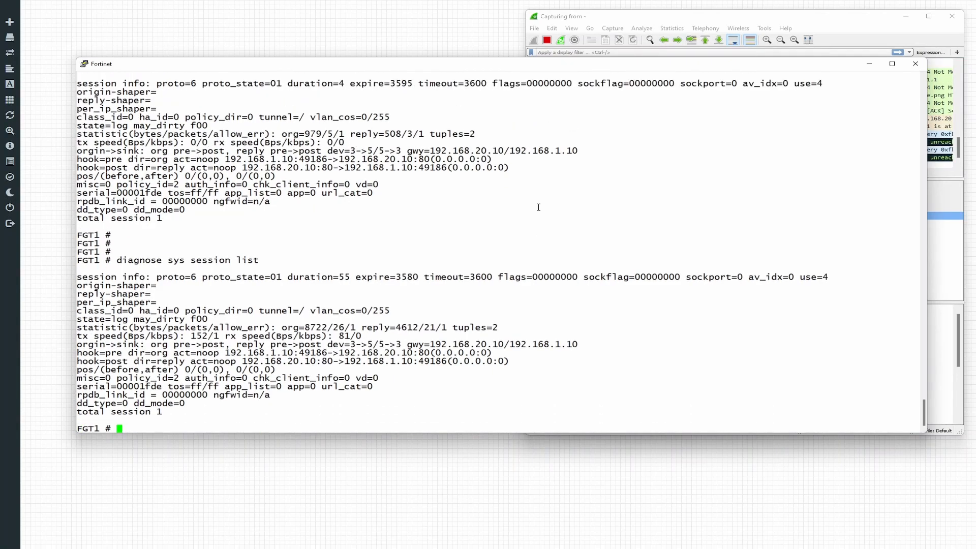
pyautogui.press('Return')
pyautogui.press('Return')
pyautogui.press('Return')
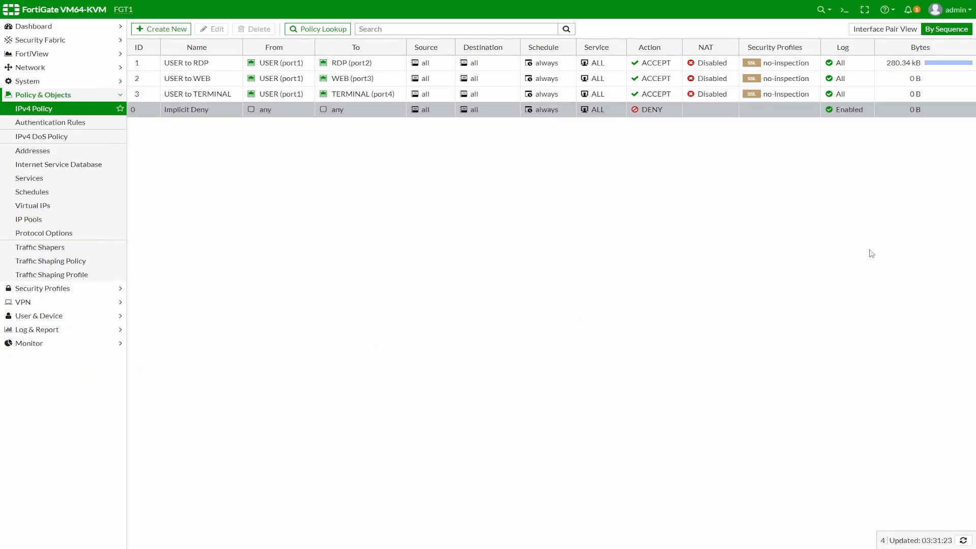
# Step: Refresh the policy counters and view the USER to WEB policy's sessions in FortiView
pyautogui.click(34, 108)
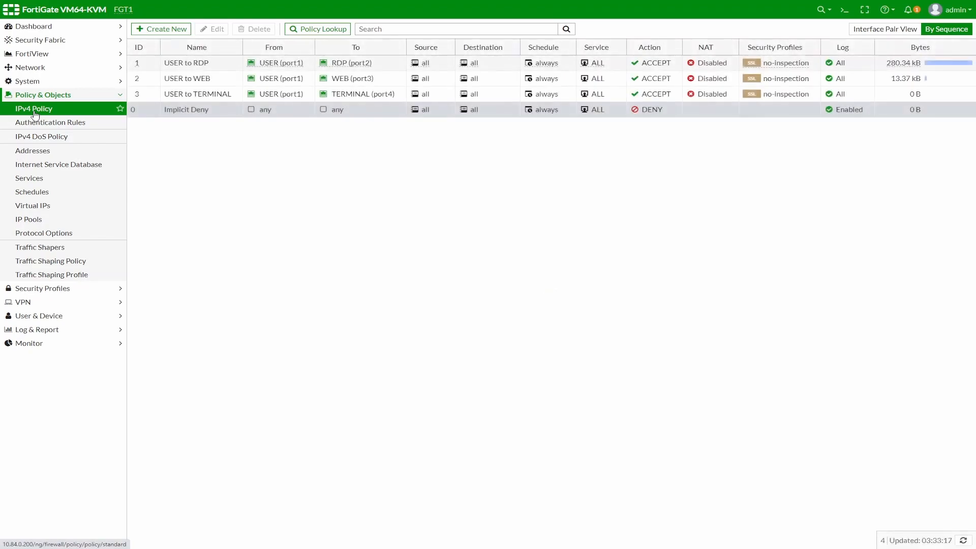
pyautogui.rightClick(180, 81)
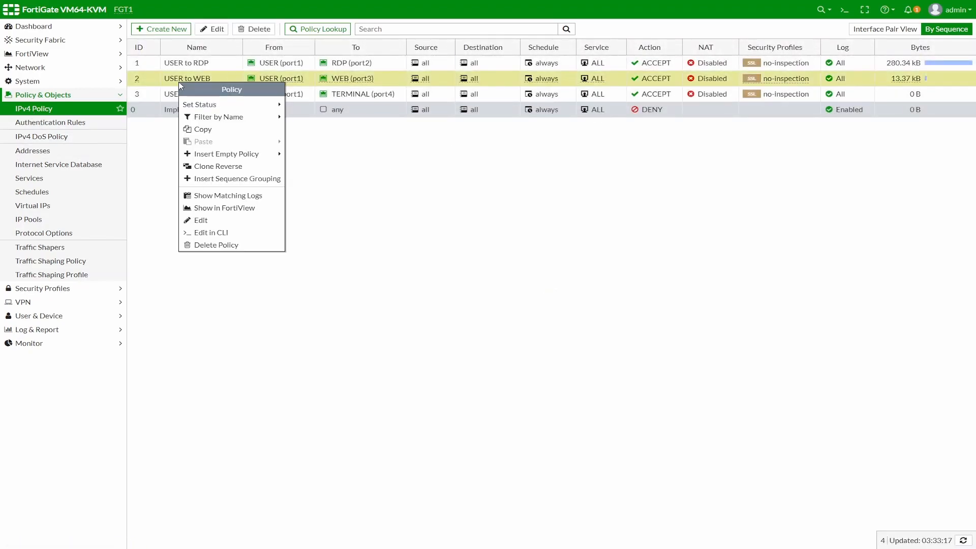
pyautogui.click(224, 208)
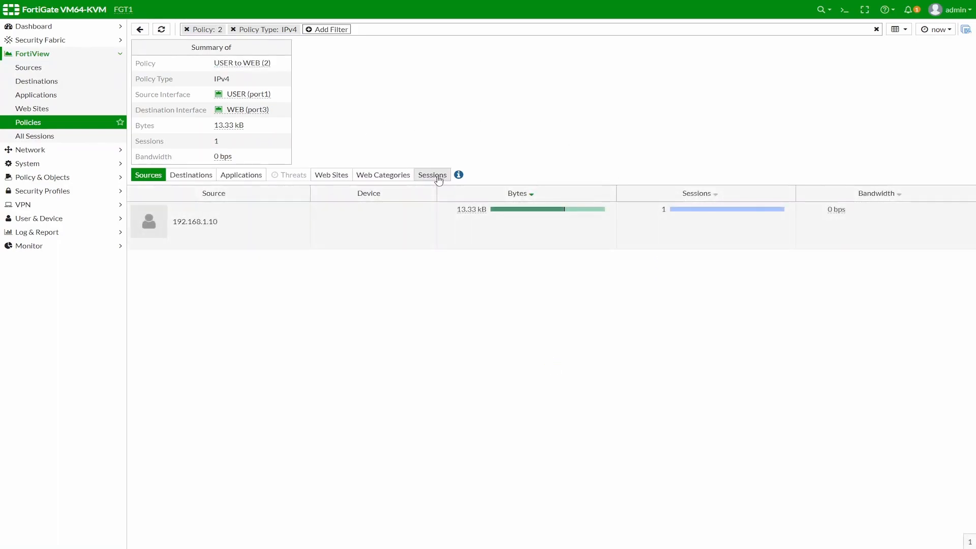
pyautogui.click(432, 175)
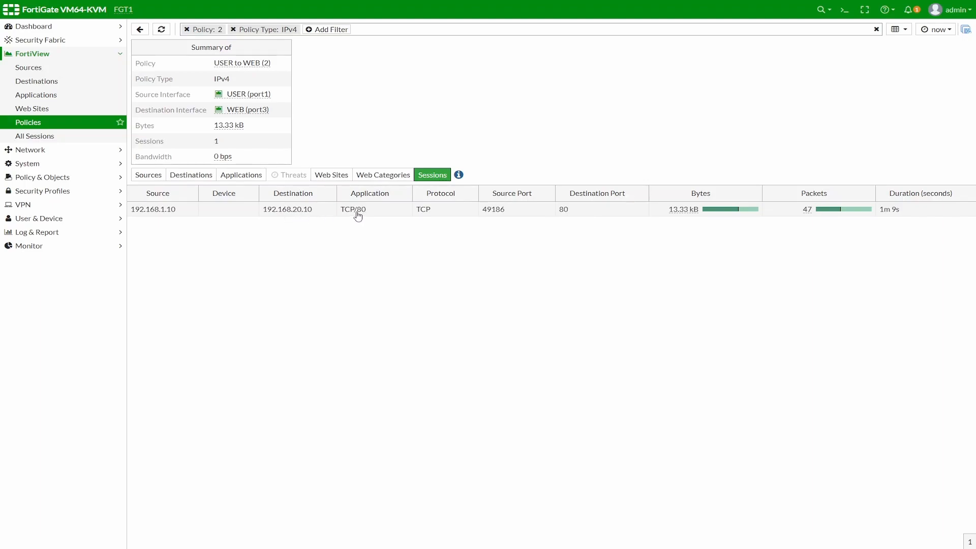
# Step: Return from FortiView to the IPv4 policy list, then bring up PC1's desktop
pyautogui.click(38, 124)
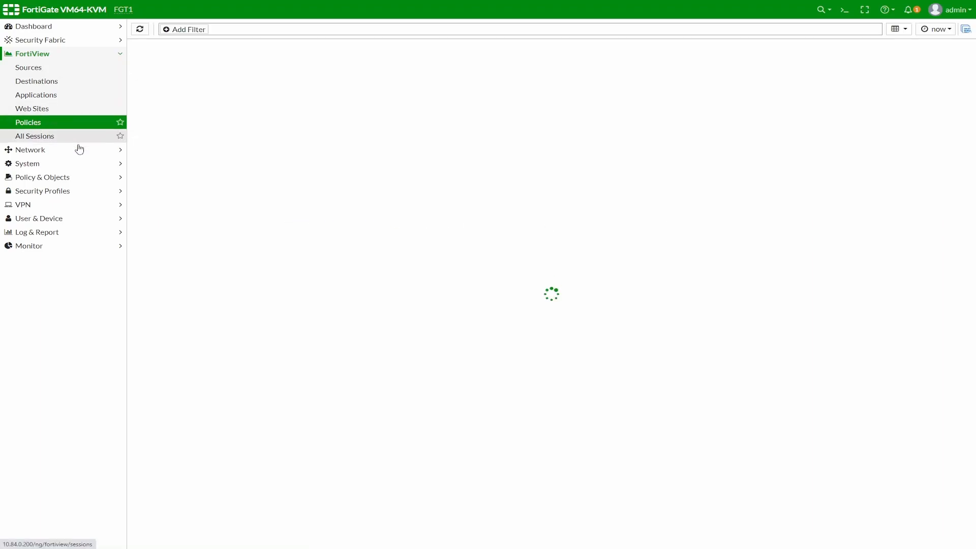
pyautogui.click(36, 127)
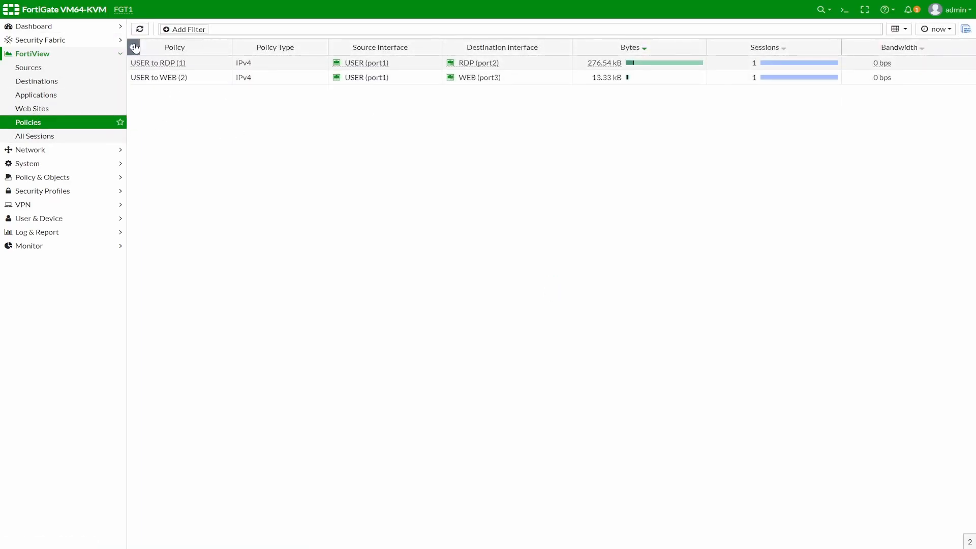
pyautogui.click(84, 178)
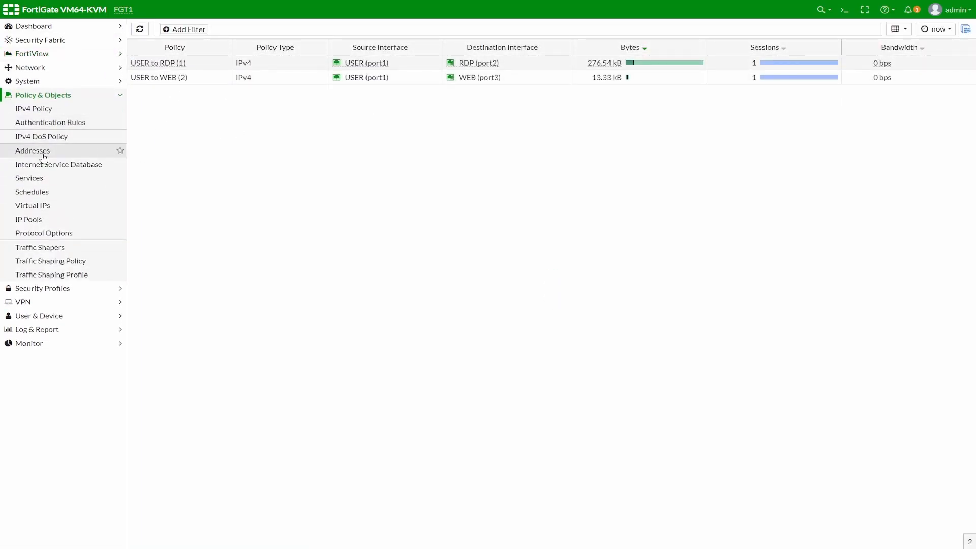
pyautogui.click(39, 109)
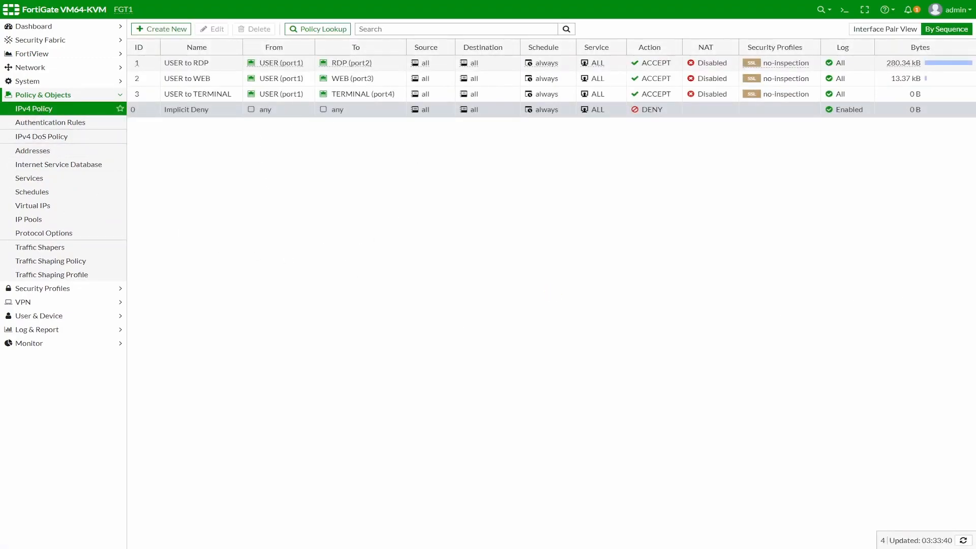
pyautogui.hotkey('alt', 'Tab')
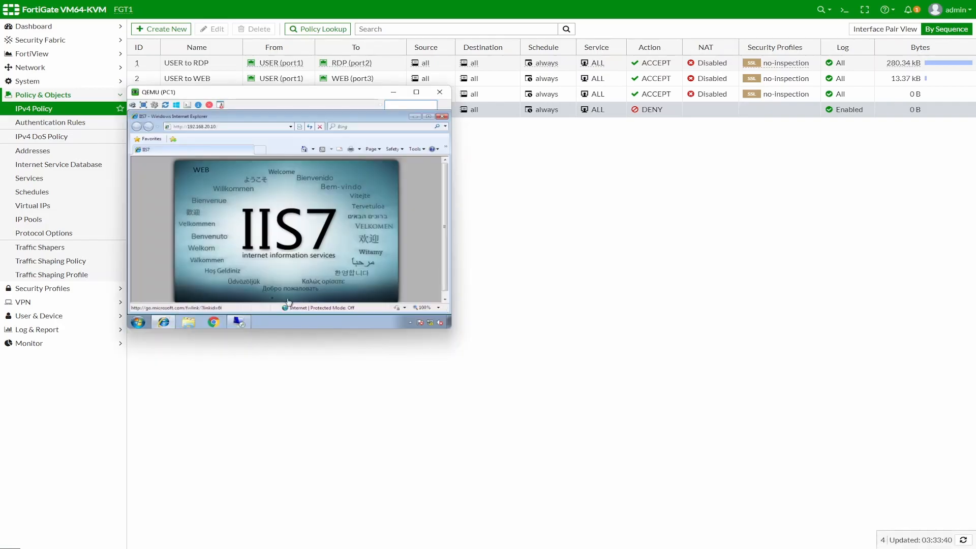
pyautogui.click(417, 118)
# Step: Launch PuTTY, SSH to 192.168.30.10 on port 22 as root, and enter the CLI
pyautogui.doubleClick(144, 127)
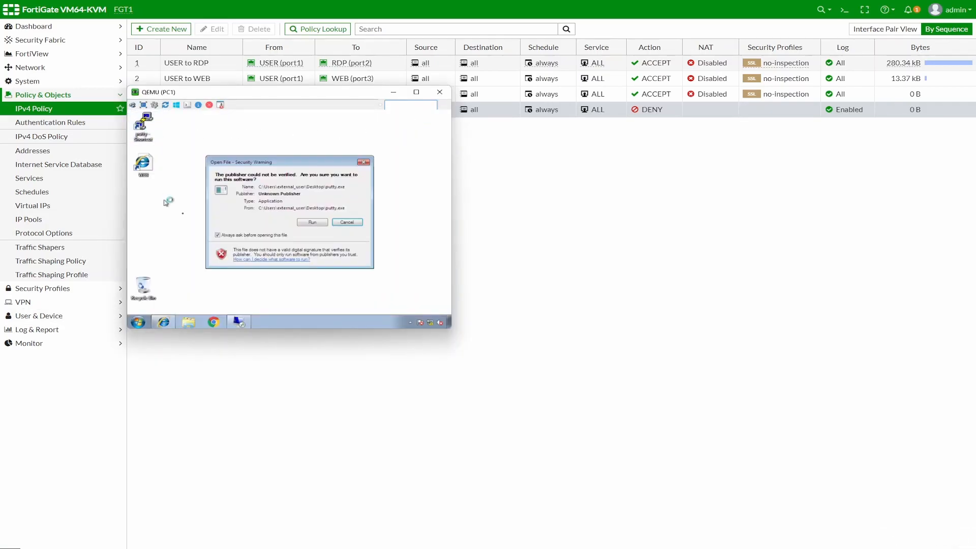
pyautogui.click(308, 224)
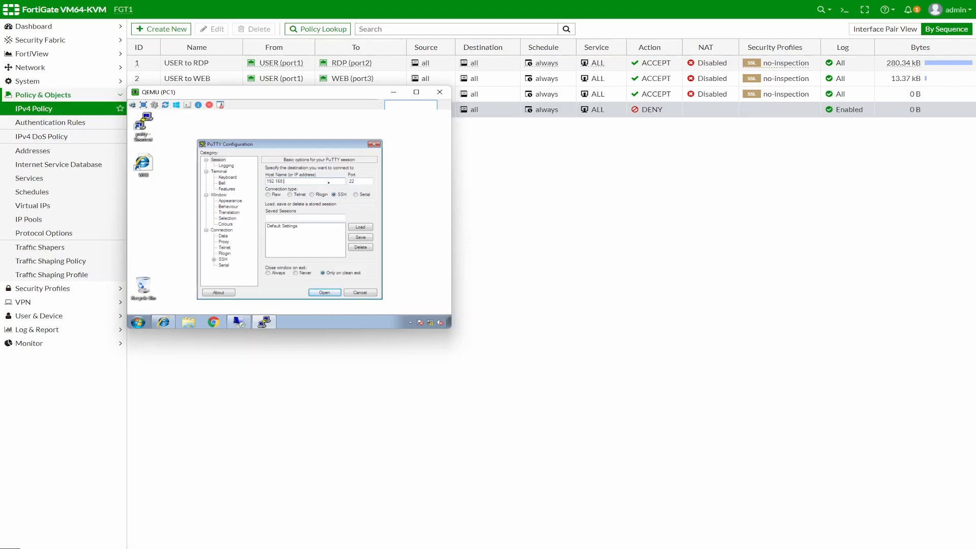
pyautogui.press('Return')
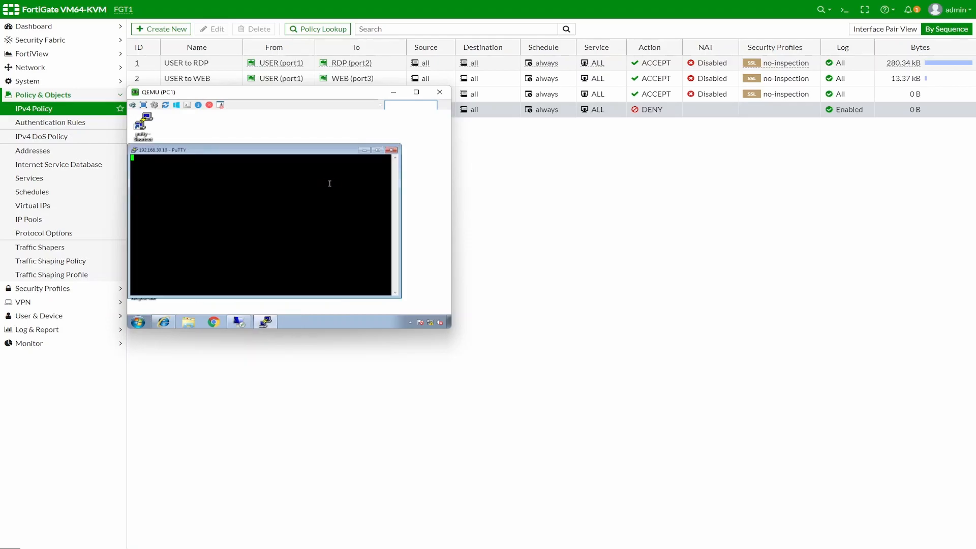
pyautogui.write('root')
pyautogui.press('Return')
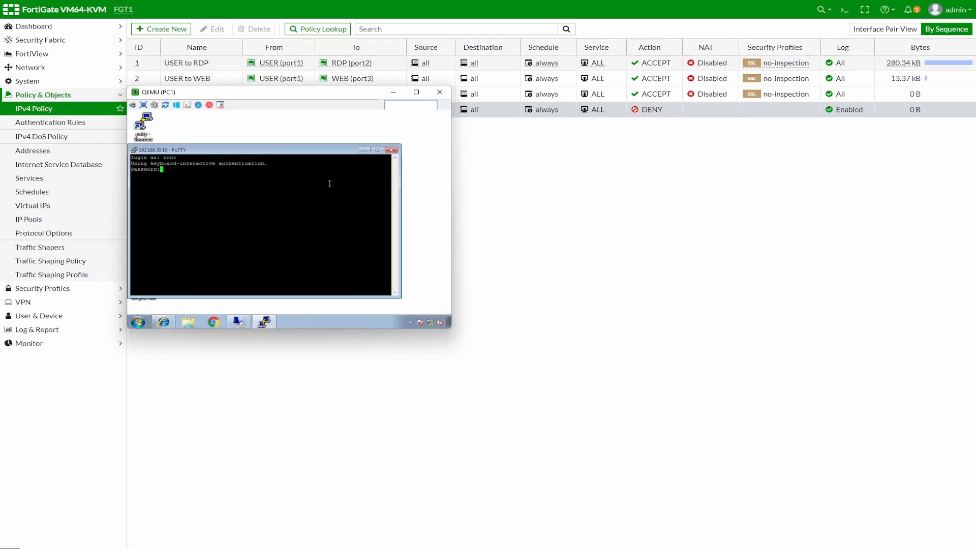
pyautogui.press('Return')
pyautogui.press('Return')
pyautogui.press('Return')
pyautogui.press('Return')
pyautogui.press('Return')
pyautogui.press('Return')
pyautogui.press('Return')
pyautogui.press('Return')
pyautogui.press('Return')
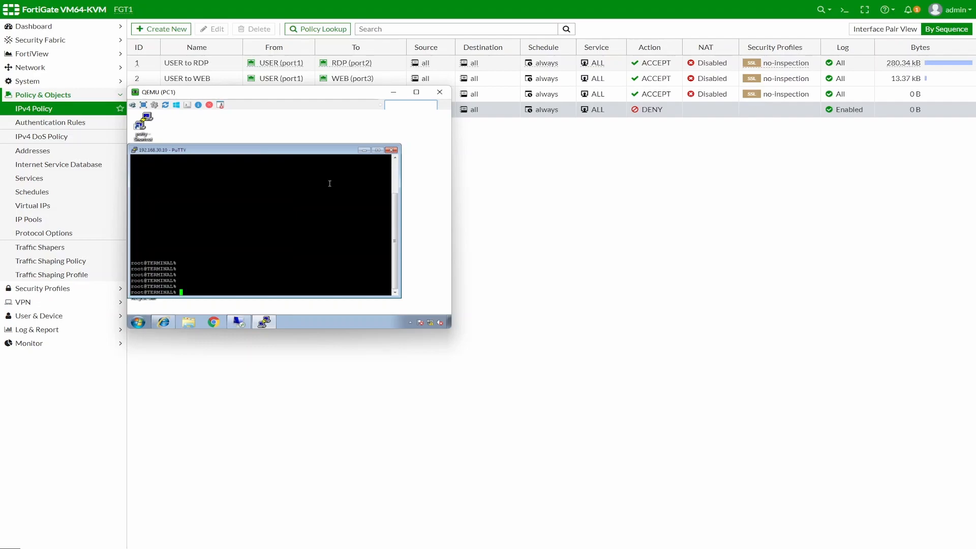
pyautogui.write('c')
pyautogui.press('Return')
pyautogui.press('Return')
pyautogui.press('Return')
pyautogui.press('Return')
pyautogui.press('Return')
pyautogui.press('Return')
pyautogui.press('Return')
pyautogui.press('Return')
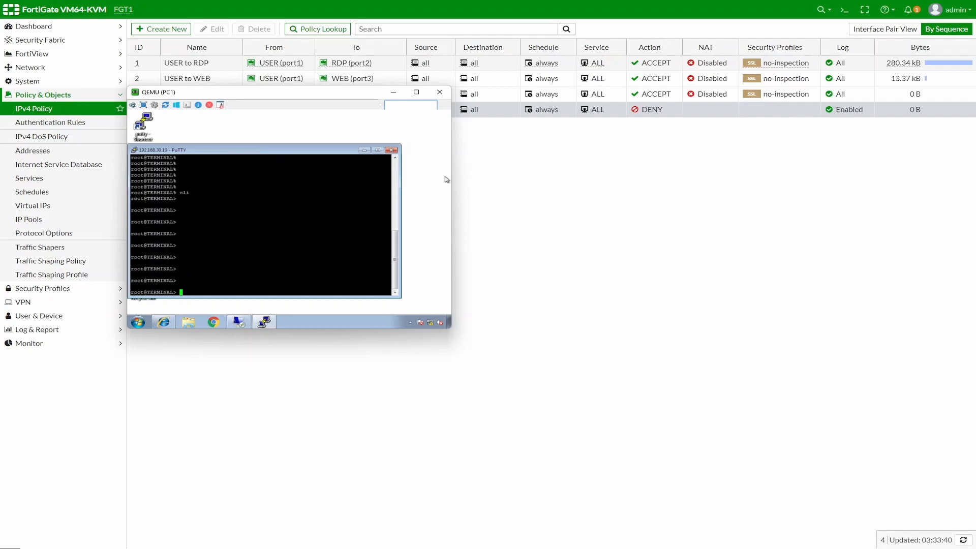
# Step: Clear the FortiGate session filter with 'diagnose sys session filter clear'
pyautogui.hotkey('alt', 'Tab')
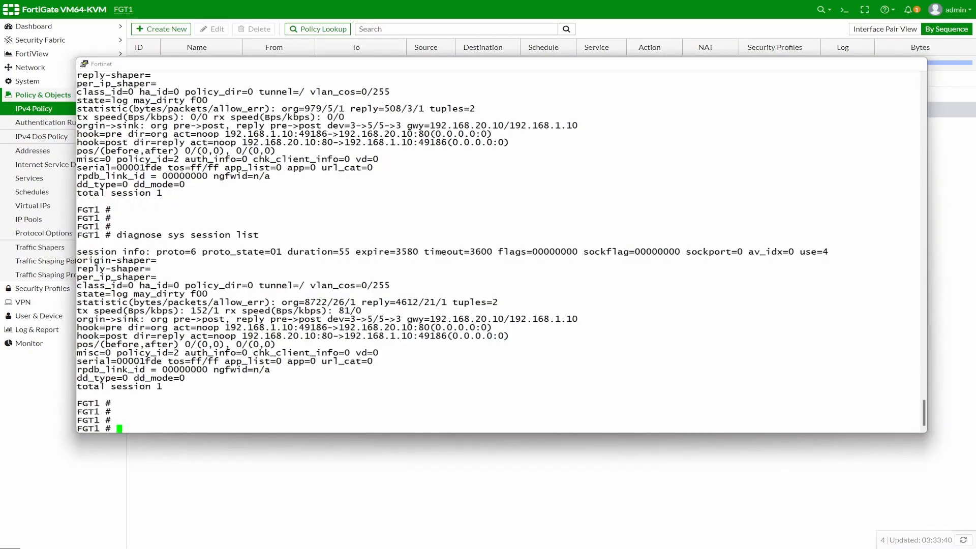
pyautogui.press('Up')
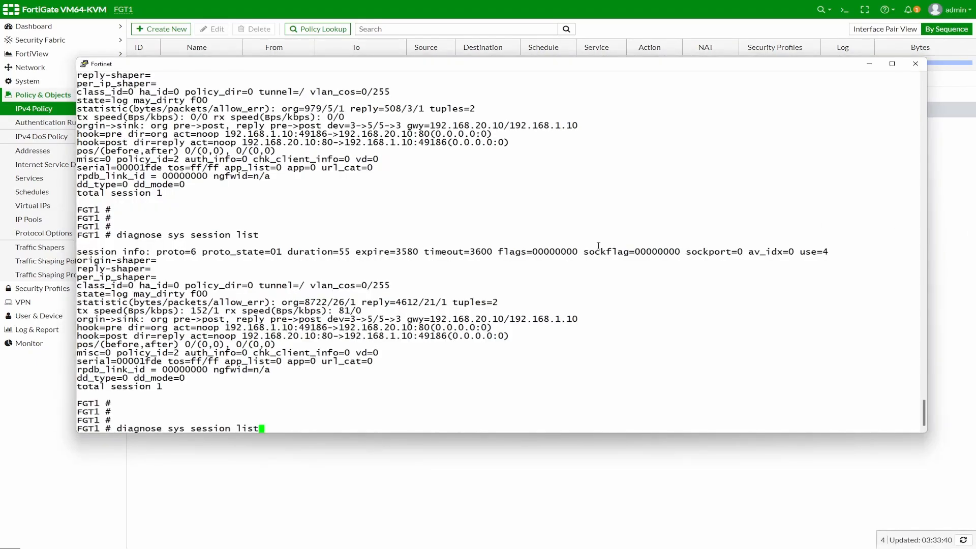
pyautogui.press('BackSpace')
pyautogui.press('BackSpace')
pyautogui.press('BackSpace')
pyautogui.press('BackSpace')
pyautogui.write('filter clear')
pyautogui.press('Return')
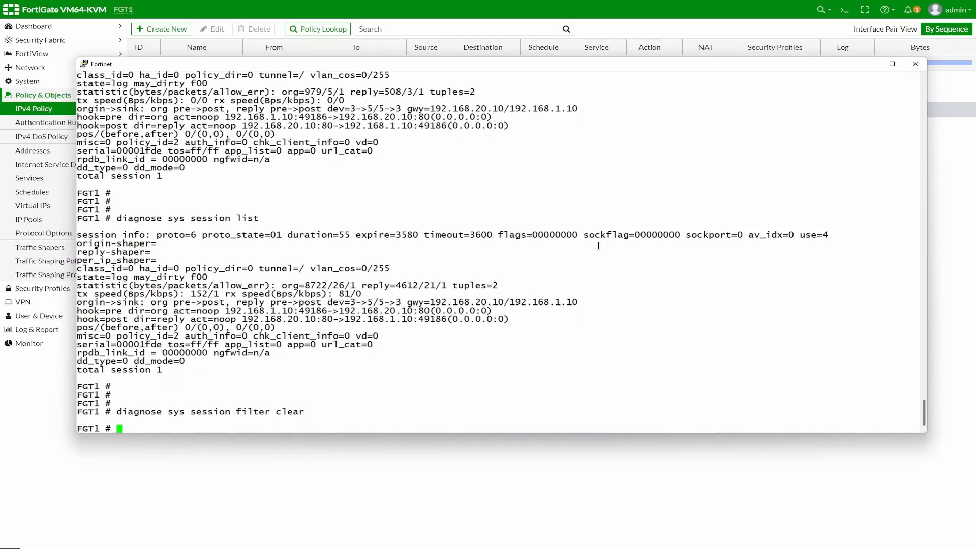
# Step: Set the session filter to destination 192.168.30.10
pyautogui.press('Up')
pyautogui.press('BackSpace')
pyautogui.press('BackSpace')
pyautogui.press('BackSpace')
pyautogui.press('BackSpace')
pyautogui.press('BackSpace')
pyautogui.write('dys')
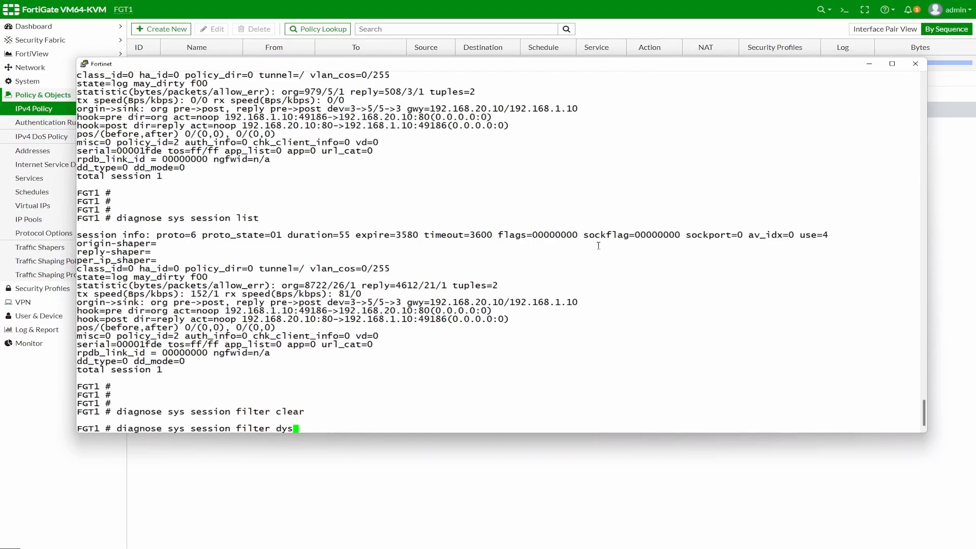
pyautogui.press('BackSpace')
pyautogui.press('BackSpace')
pyautogui.write('st 192.168.30.10')
pyautogui.press('Return')
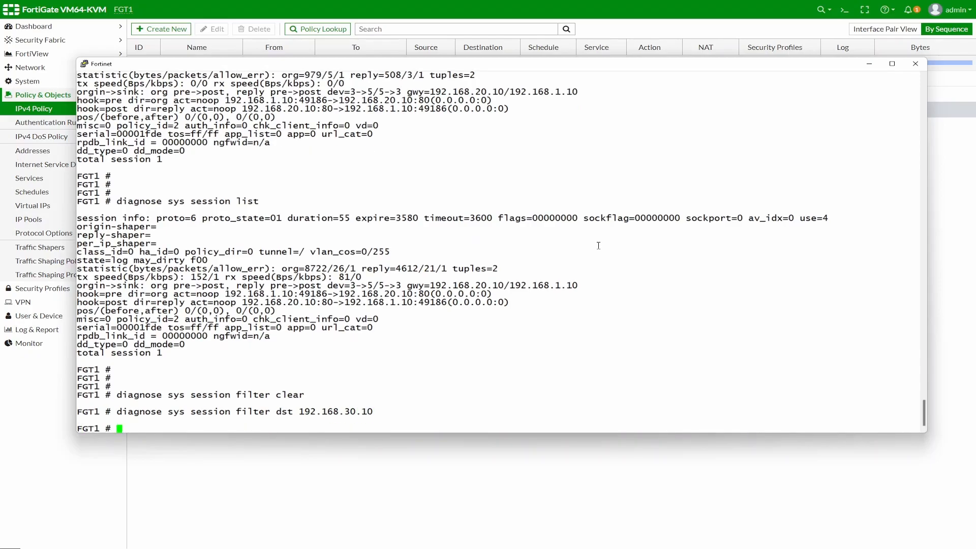
# Step: List the filtered sessions with 'diagnose sys session list'
pyautogui.press('Up')
pyautogui.press('BackSpace')
pyautogui.press('BackSpace')
pyautogui.press('BackSpace')
pyautogui.press('BackSpace')
pyautogui.press('BackSpace')
pyautogui.press('BackSpace')
pyautogui.press('BackSpace')
pyautogui.press('BackSpace')
pyautogui.press('BackSpace')
pyautogui.press('BackSpace')
pyautogui.press('BackSpace')
pyautogui.press('BackSpace')
pyautogui.press('BackSpace')
pyautogui.press('BackSpace')
pyautogui.press('BackSpace')
pyautogui.press('BackSpace')
pyautogui.press('BackSpace')
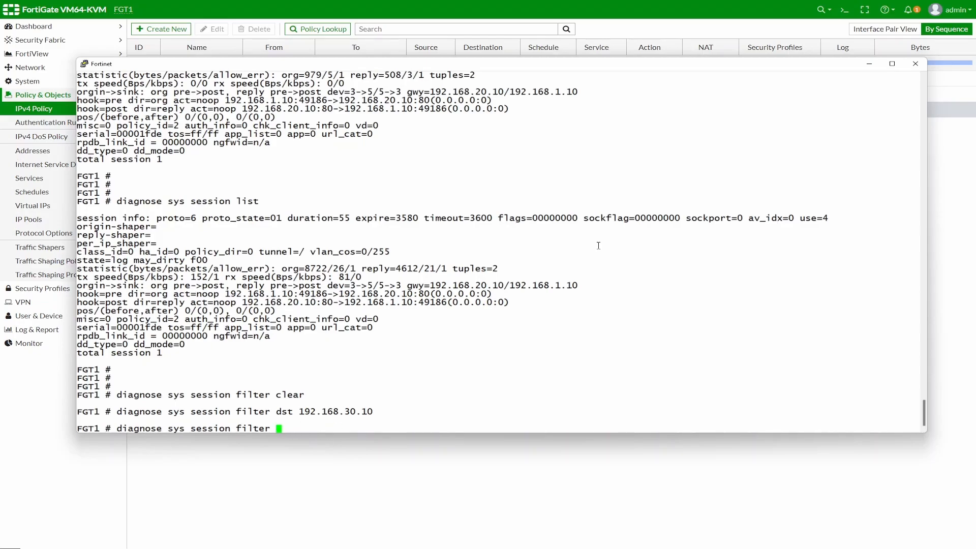
pyautogui.write('list')
pyautogui.press('Return')
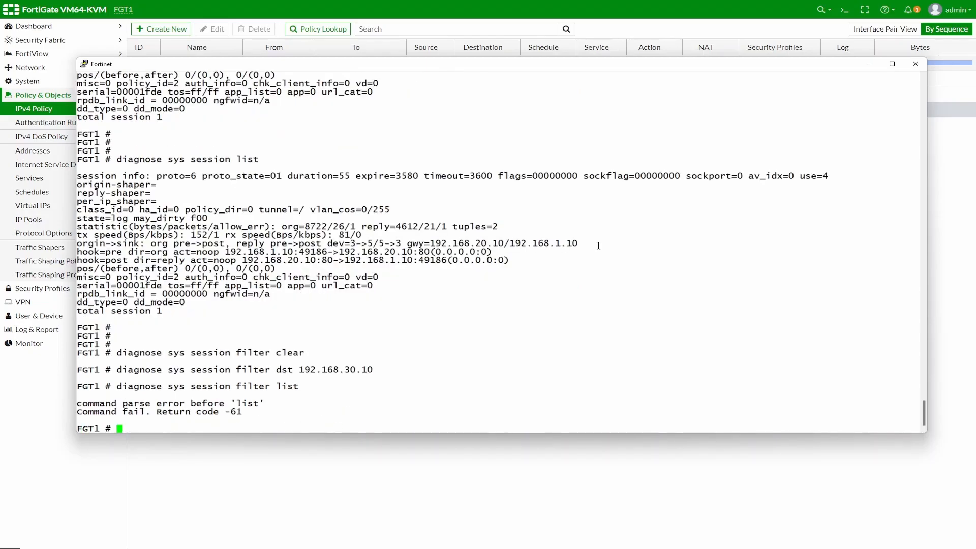
pyautogui.press('Up')
pyautogui.press('BackSpace')
pyautogui.press('BackSpace')
pyautogui.press('BackSpace')
pyautogui.press('BackSpace')
pyautogui.press('BackSpace')
pyautogui.press('BackSpace')
pyautogui.press('BackSpace')
pyautogui.press('BackSpace')
pyautogui.press('BackSpace')
pyautogui.press('BackSpace')
pyautogui.press('BackSpace')
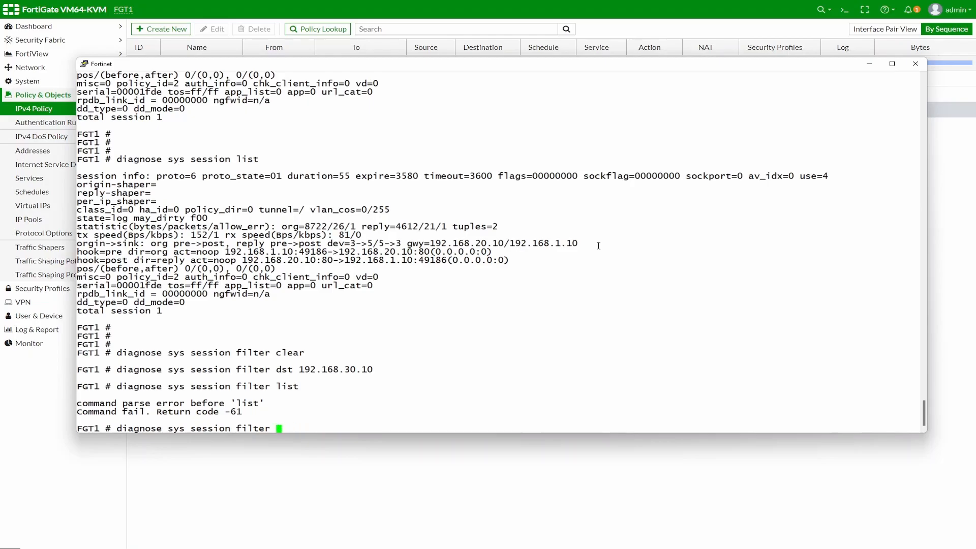
pyautogui.write('list')
pyautogui.press('Return')
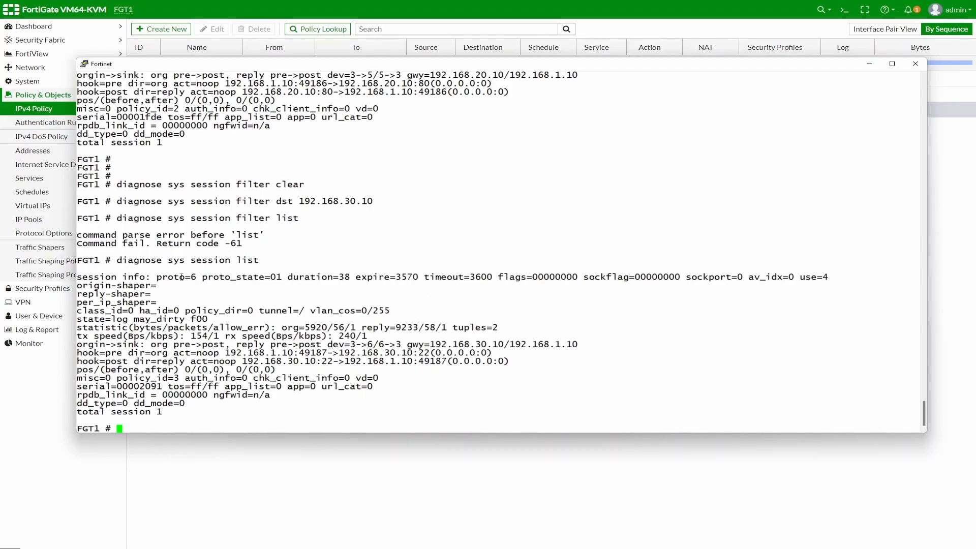
# Step: Highlight the session's protocol, state, source 192.168.1.10:49187 and destination address
pyautogui.moveTo(159, 278); pyautogui.dragTo(189, 279)
pyautogui.moveTo(277, 279); pyautogui.dragTo(286, 280)
pyautogui.moveTo(225, 354); pyautogui.dragTo(327, 354)
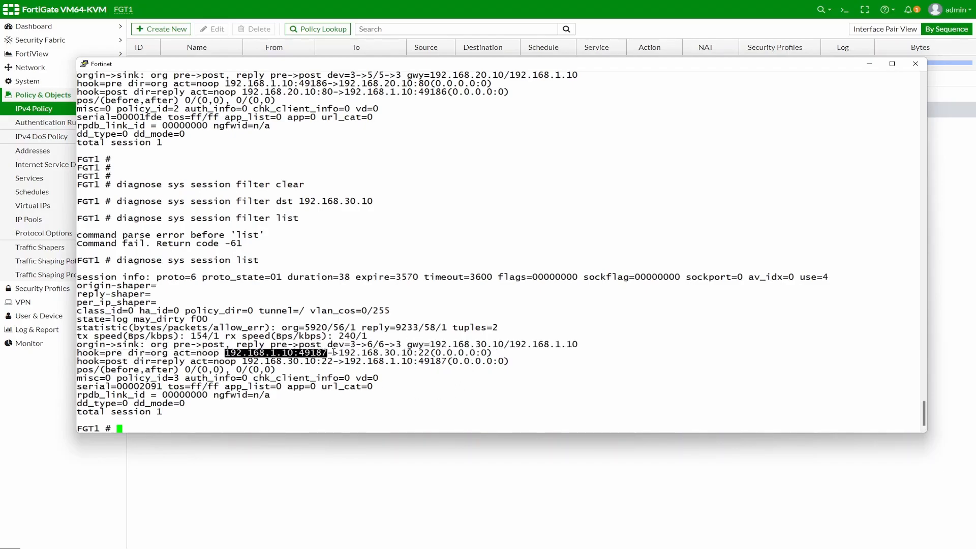
pyautogui.moveTo(339, 354); pyautogui.dragTo(430, 353)
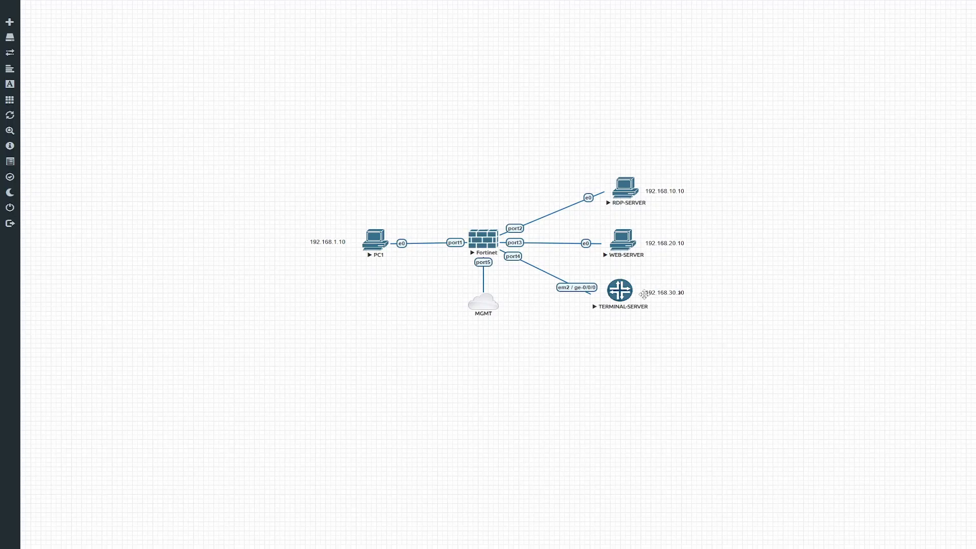
# Step: Start a Wireshark capture on TERMINAL-SERVER's em2 / ge-0/0/0 link
pyautogui.rightClick(631, 296)
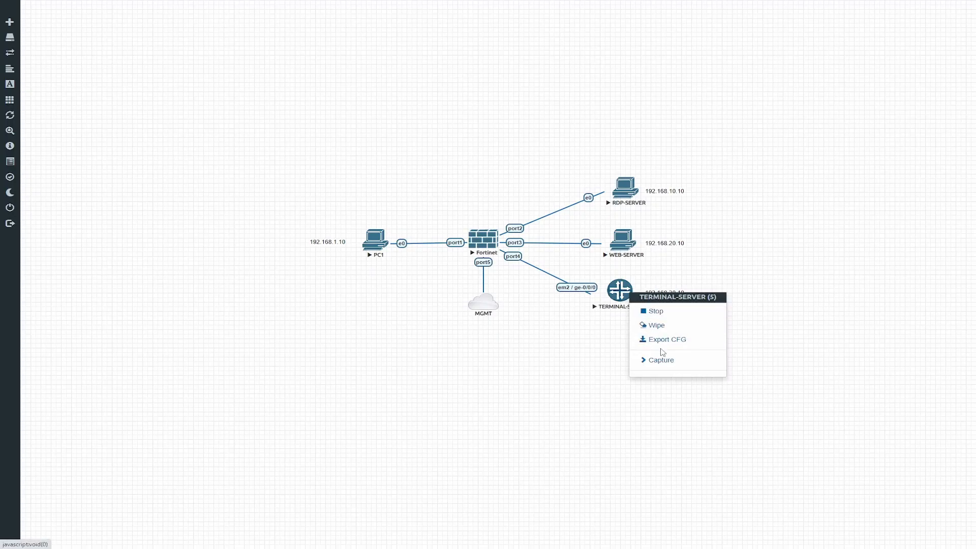
pyautogui.moveTo(671, 364)
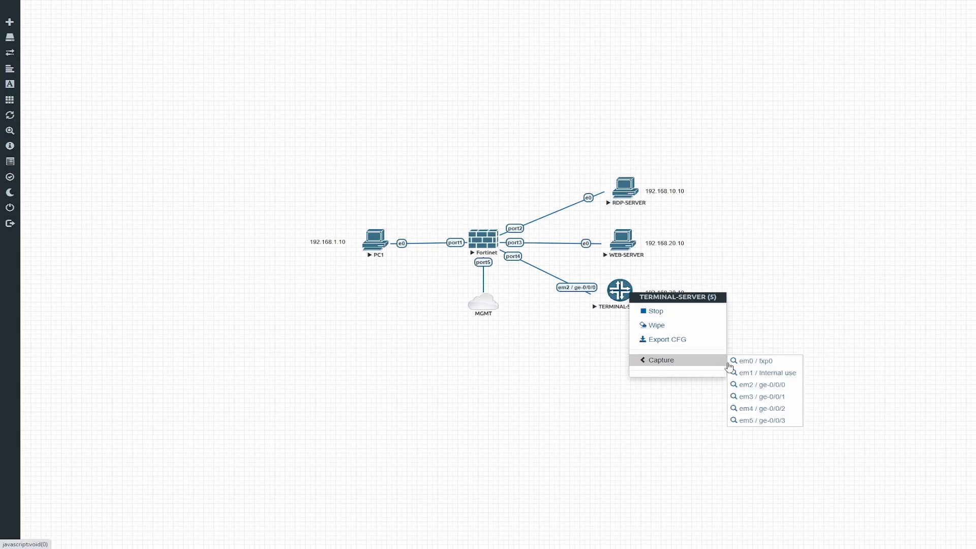
pyautogui.click(771, 384)
pyautogui.click(509, 56)
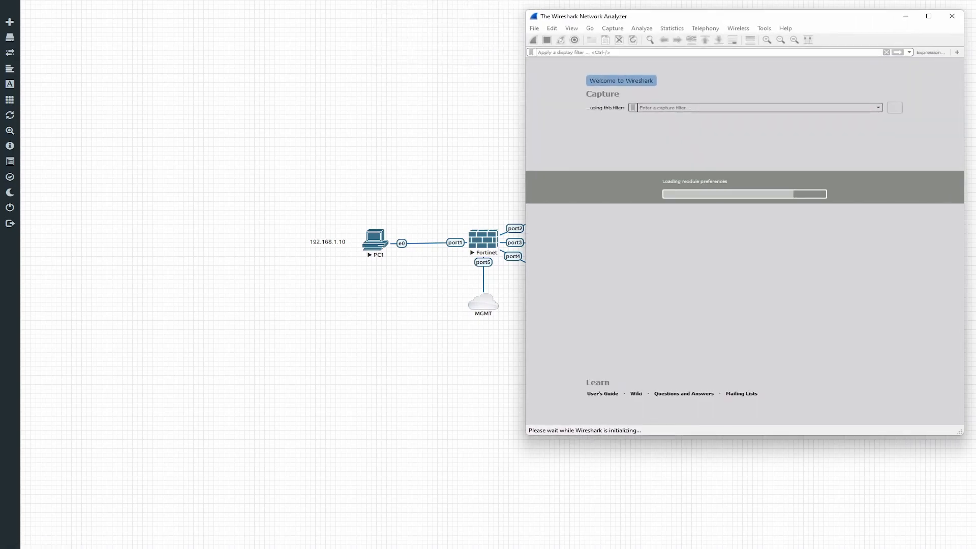
# Step: Generate SSH traffic by sending input in the PuTTY session
pyautogui.hotkey('alt', 'Tab')
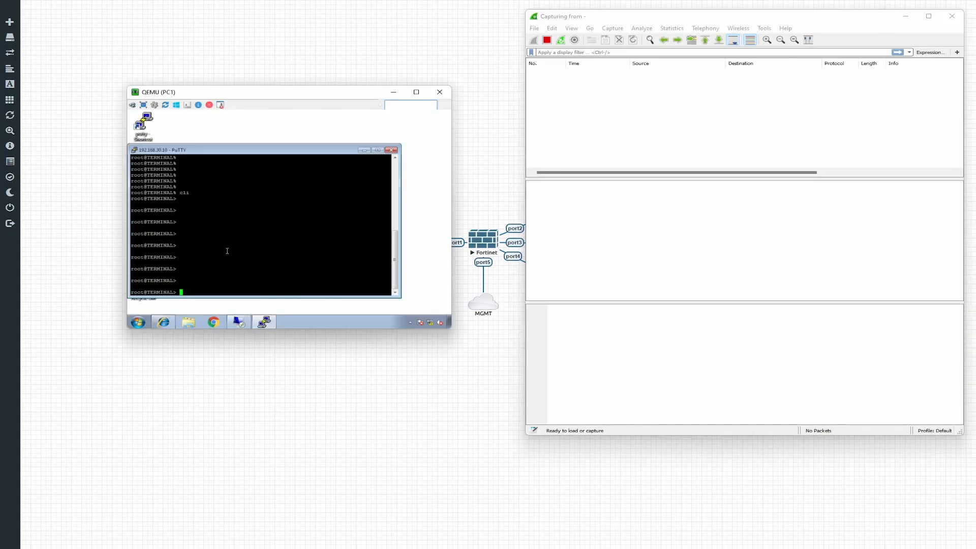
pyautogui.write('s')
pyautogui.press('Return')
pyautogui.press('Return')
pyautogui.press('Return')
pyautogui.press('Return')
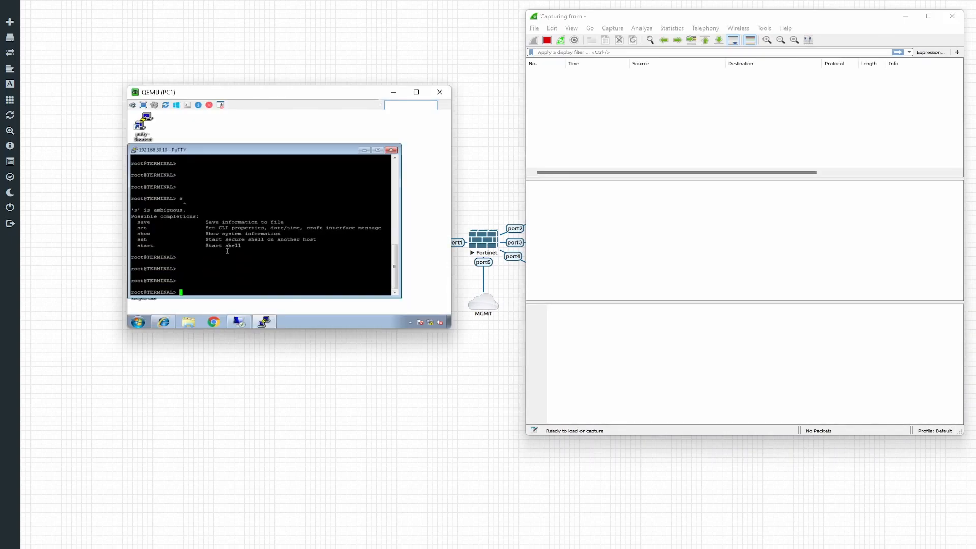
pyautogui.write('s')
pyautogui.press('Return')
pyautogui.press('Return')
pyautogui.press('Return')
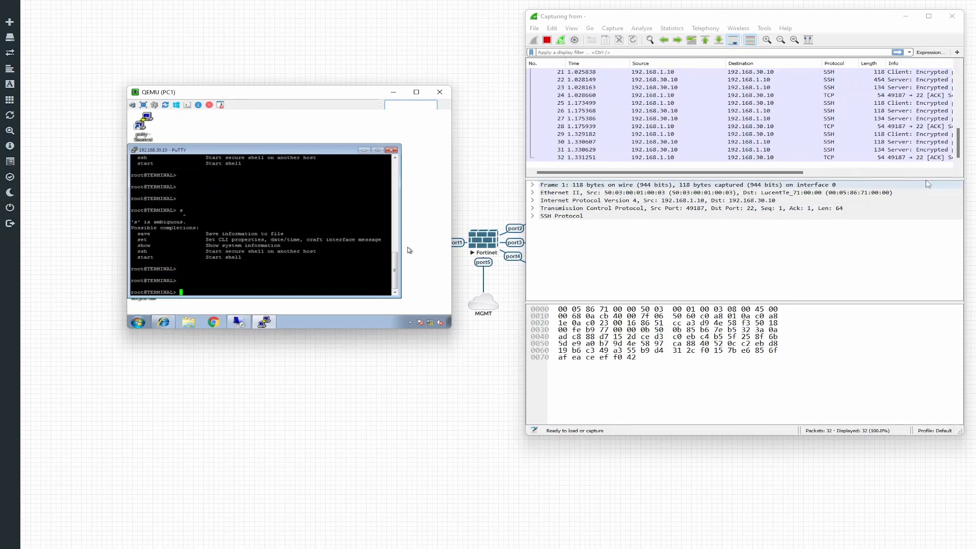
# Step: Inspect packet 25's IPv4, TCP and SSH details, then close the PuTTY session
pyautogui.click(660, 102)
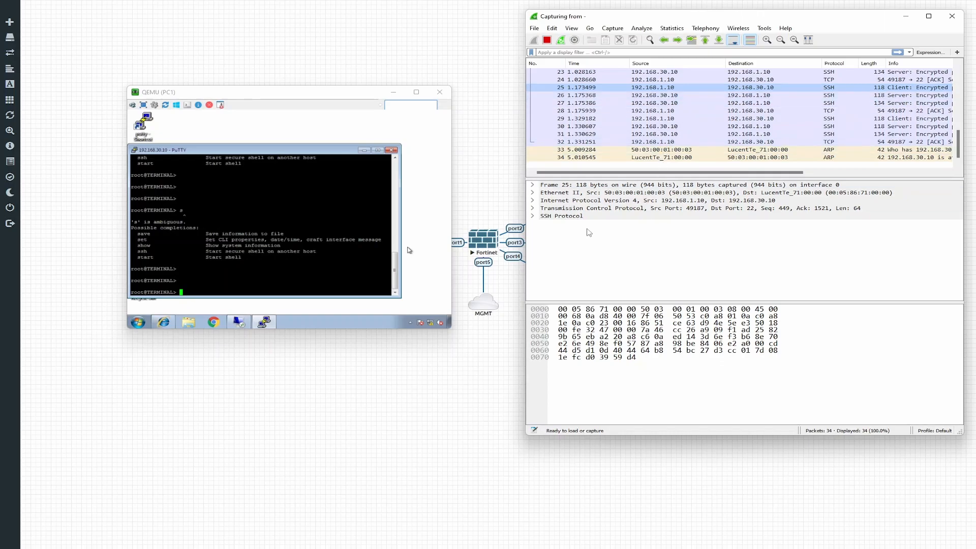
pyautogui.click(534, 201)
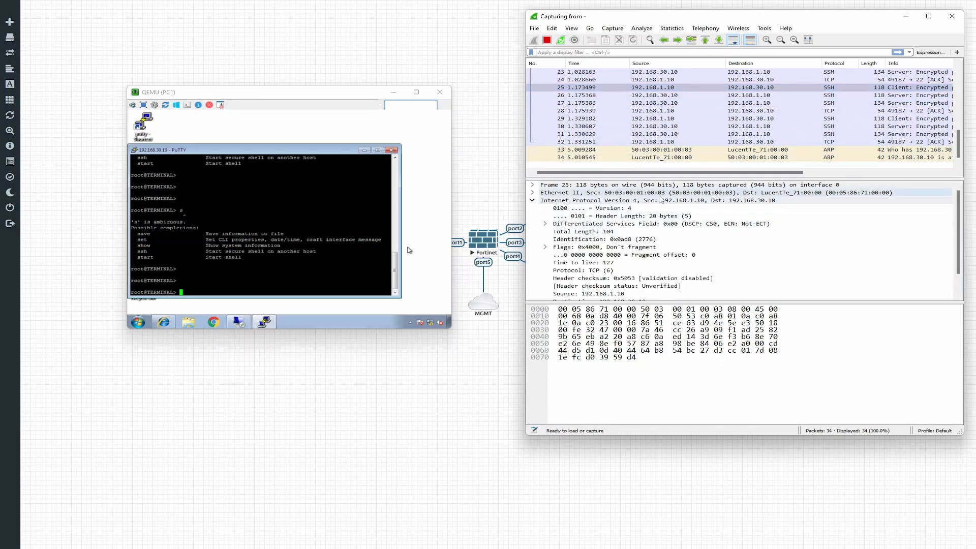
pyautogui.click(532, 201)
pyautogui.click(533, 209)
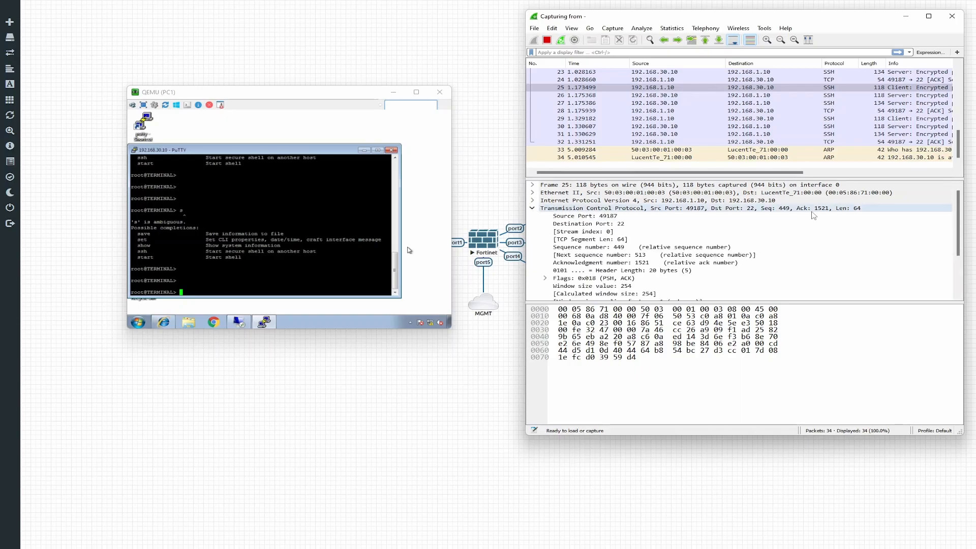
pyautogui.click(534, 209)
pyautogui.click(534, 216)
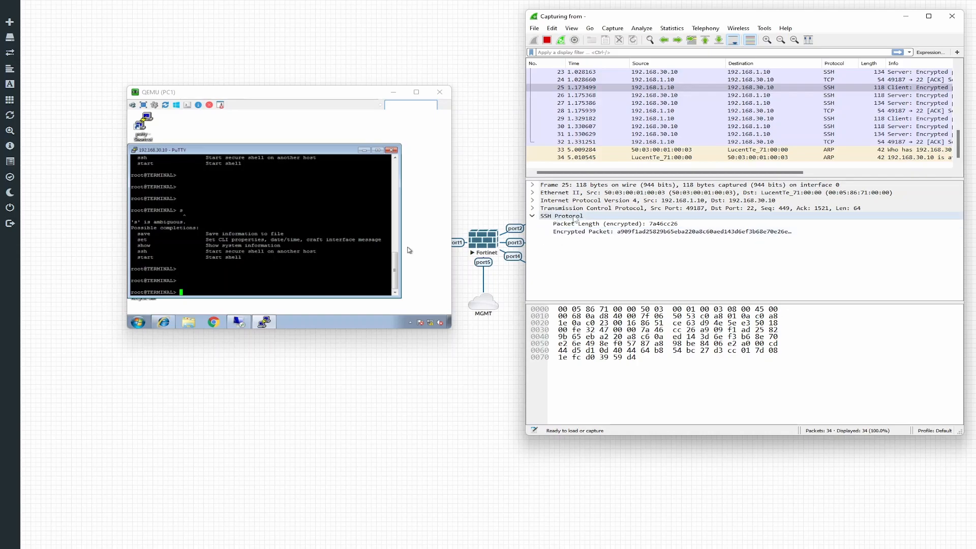
pyautogui.click(531, 216)
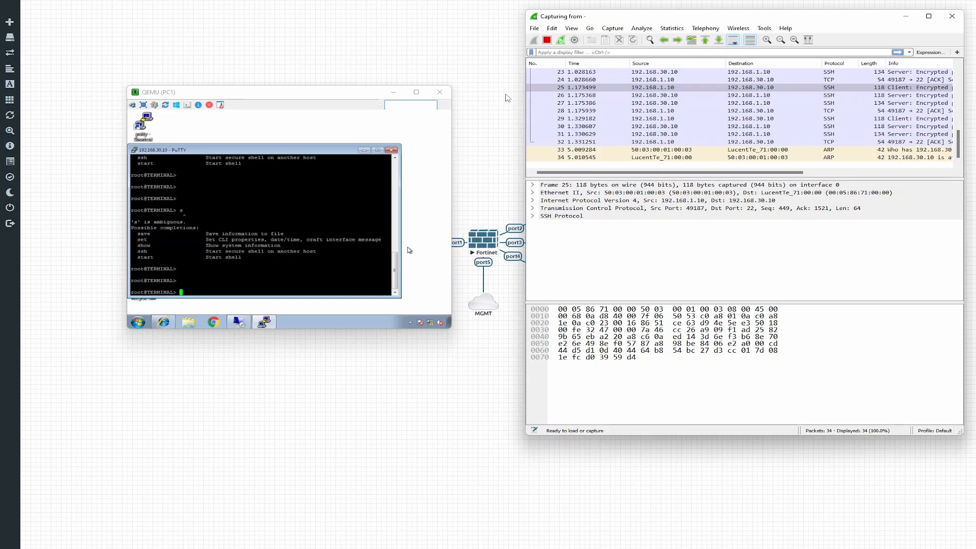
pyautogui.click(391, 150)
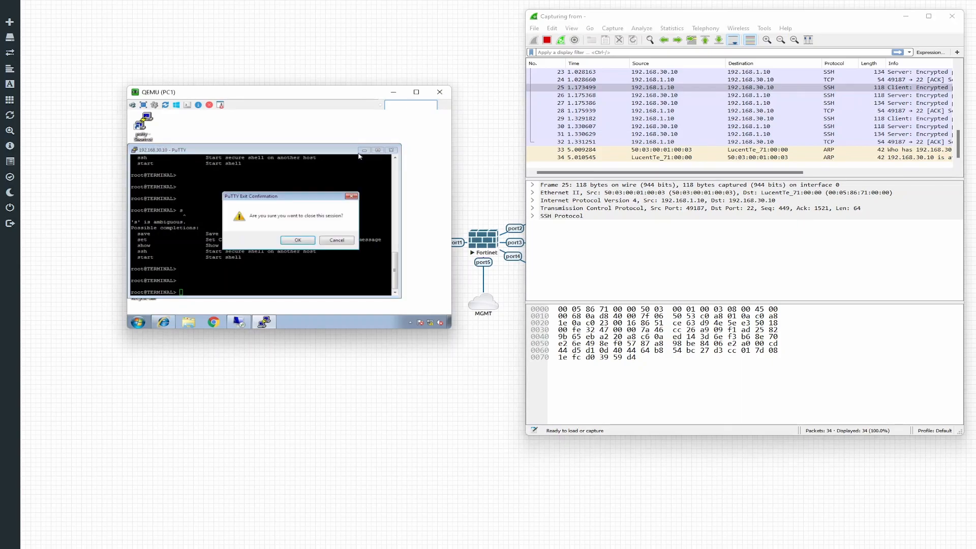
# Step: Run 'ping 192.168.10.10 -t' in cmd and quit Wireshark without saving
pyautogui.click(331, 242)
pyautogui.click(365, 151)
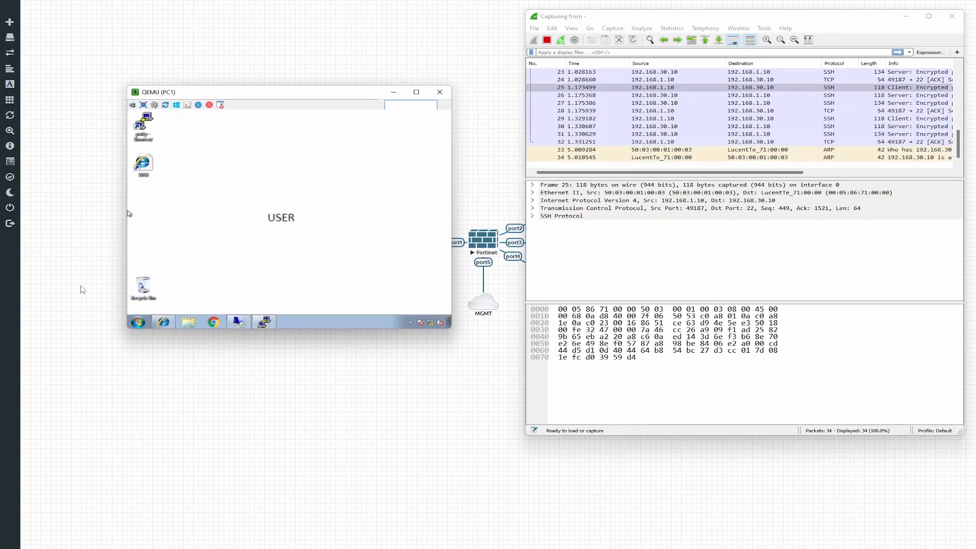
pyautogui.click(142, 324)
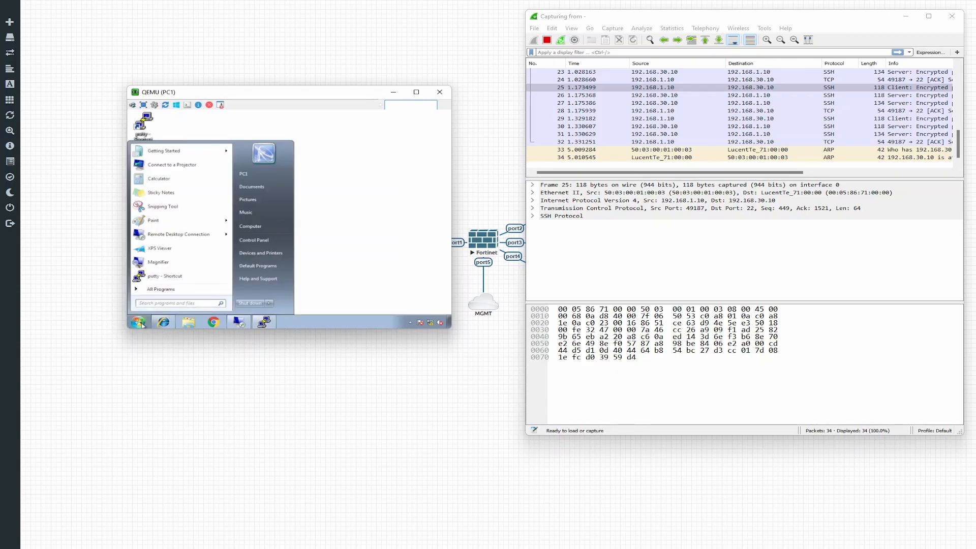
pyautogui.write('cmd')
pyautogui.press('Return')
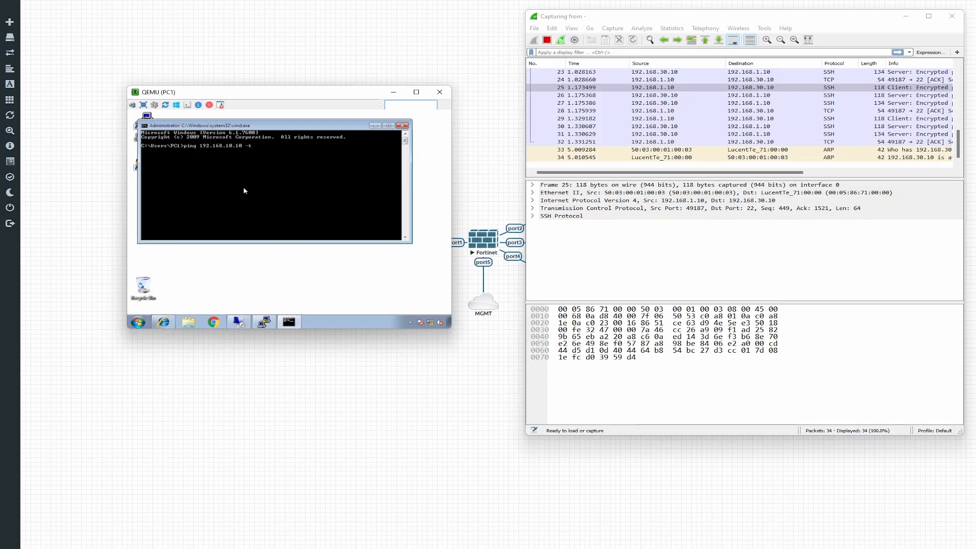
pyautogui.press('Return')
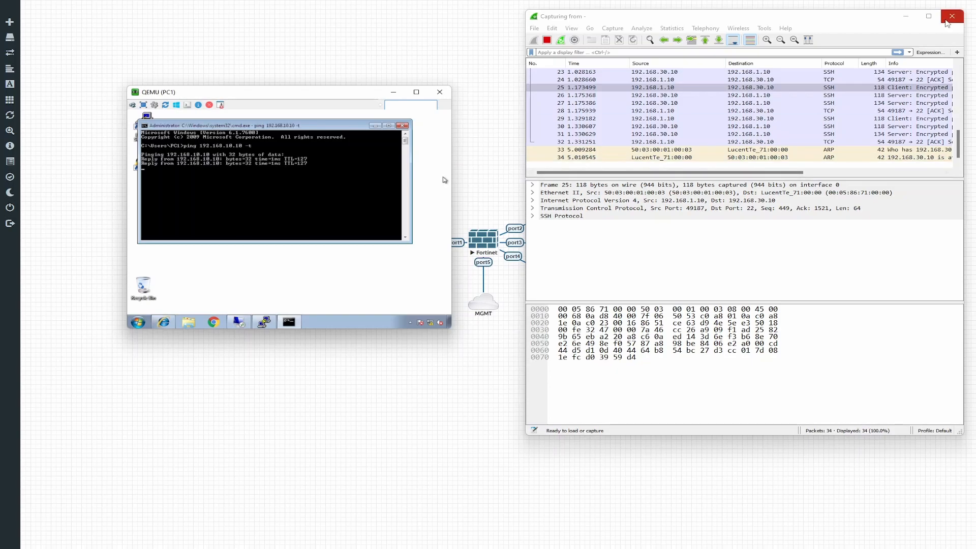
pyautogui.click(952, 16)
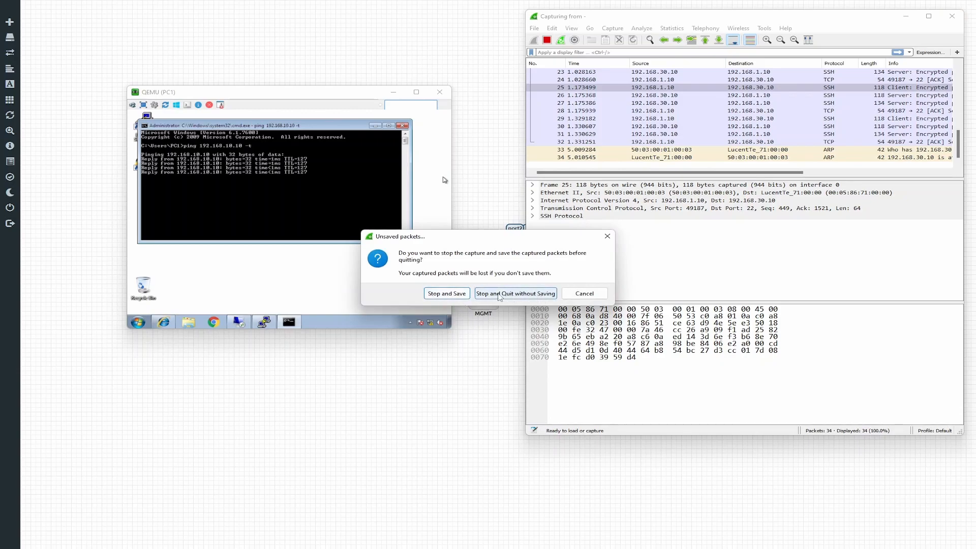
pyautogui.click(485, 294)
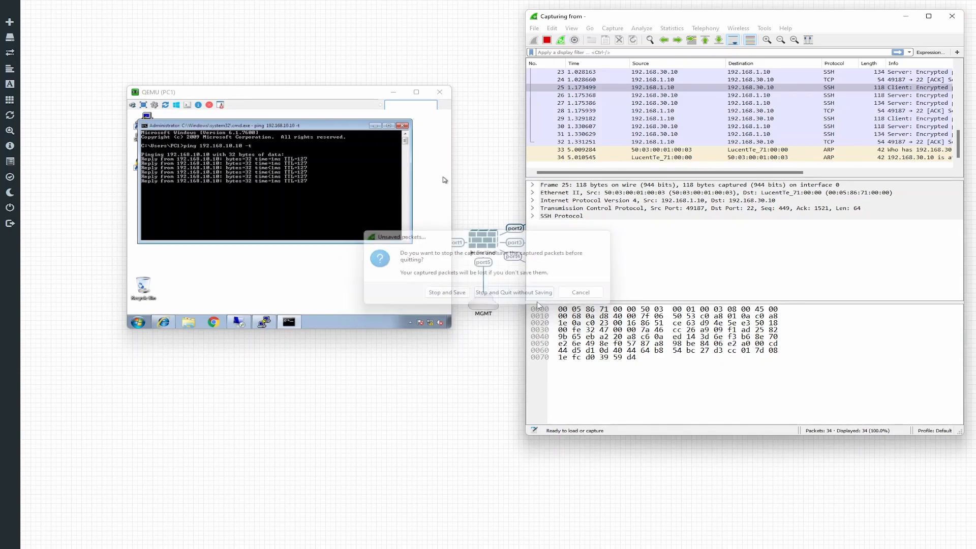
pyautogui.rightClick(627, 195)
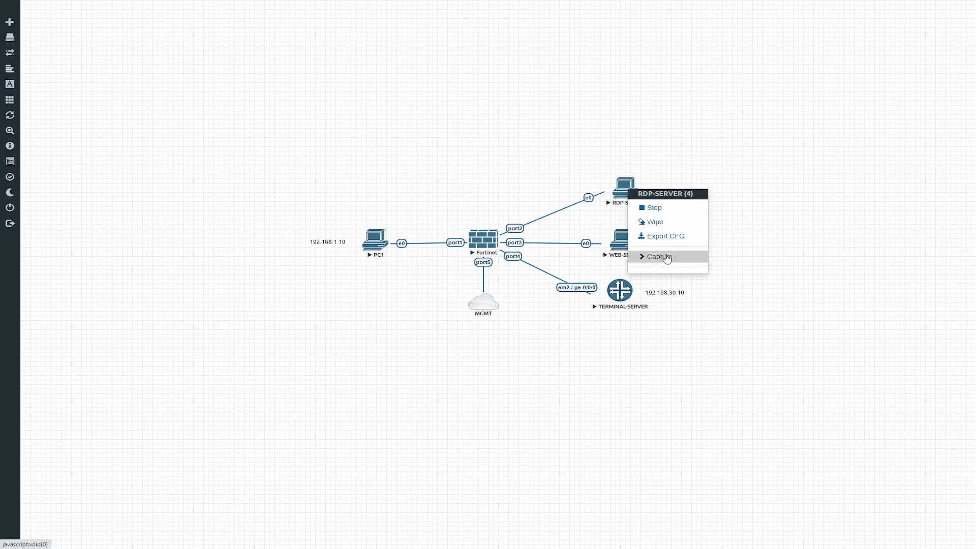
pyautogui.moveTo(659, 256)
pyautogui.click(737, 258)
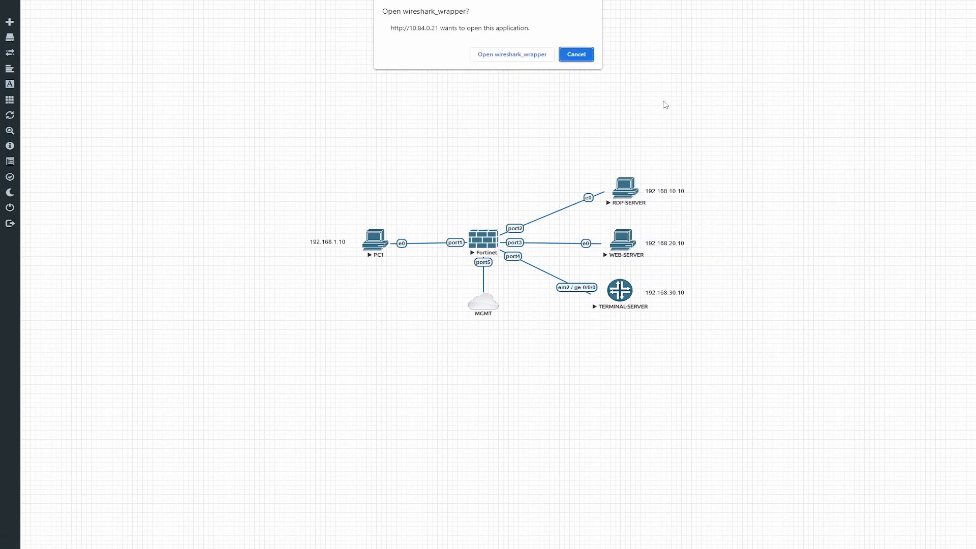
pyautogui.click(545, 56)
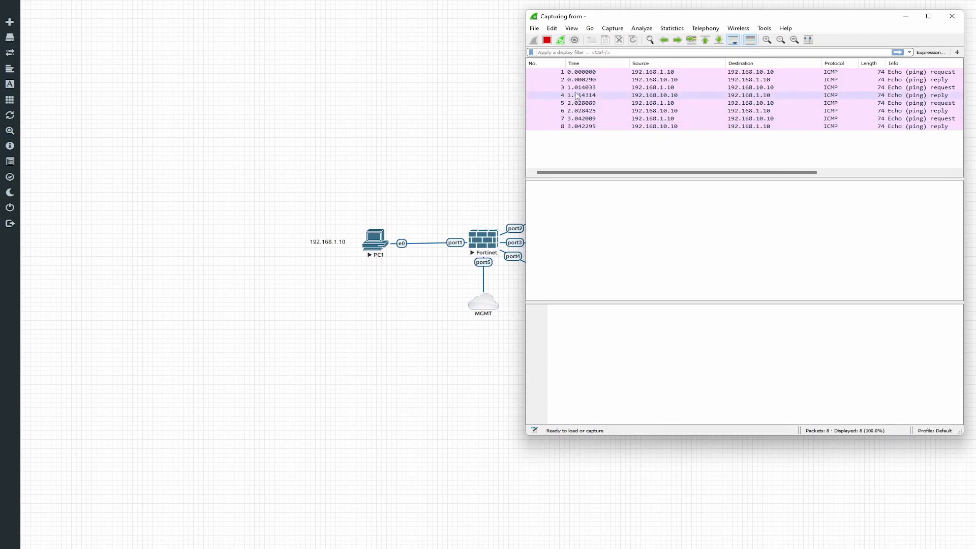
pyautogui.click(661, 72)
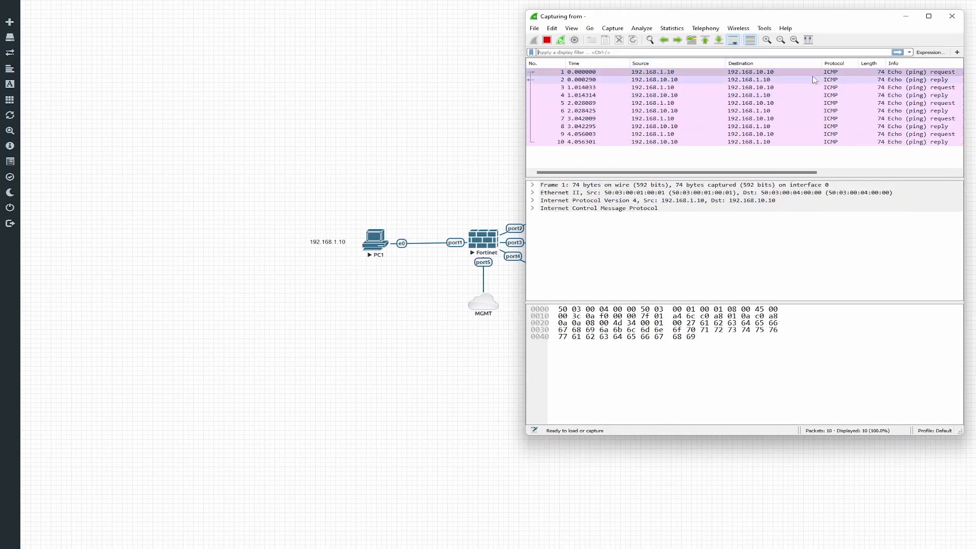
pyautogui.click(547, 40)
pyautogui.click(702, 72)
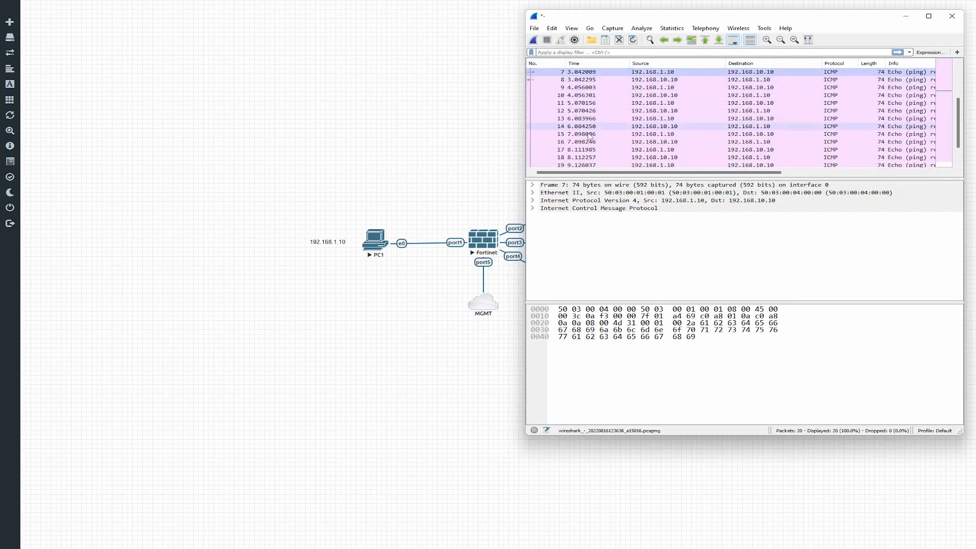
pyautogui.click(532, 208)
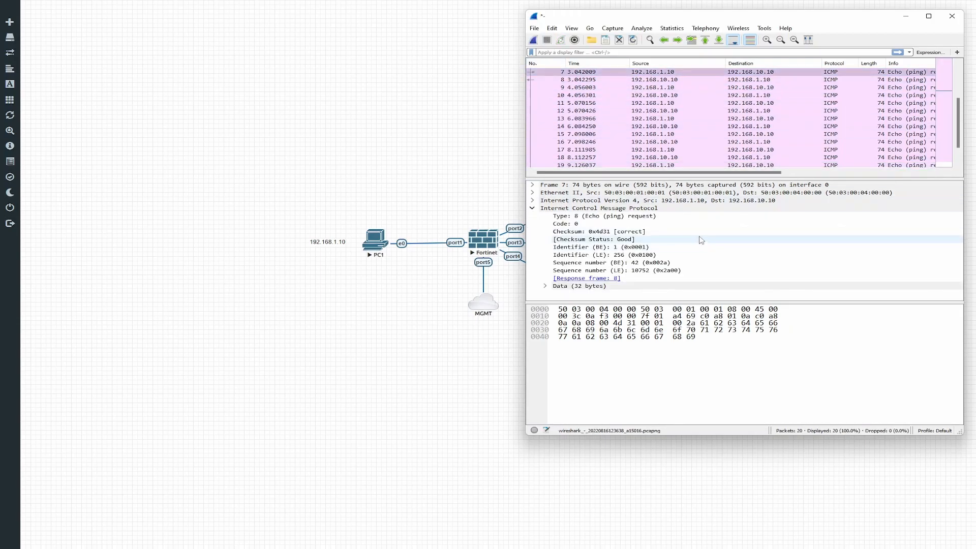
pyautogui.click(644, 80)
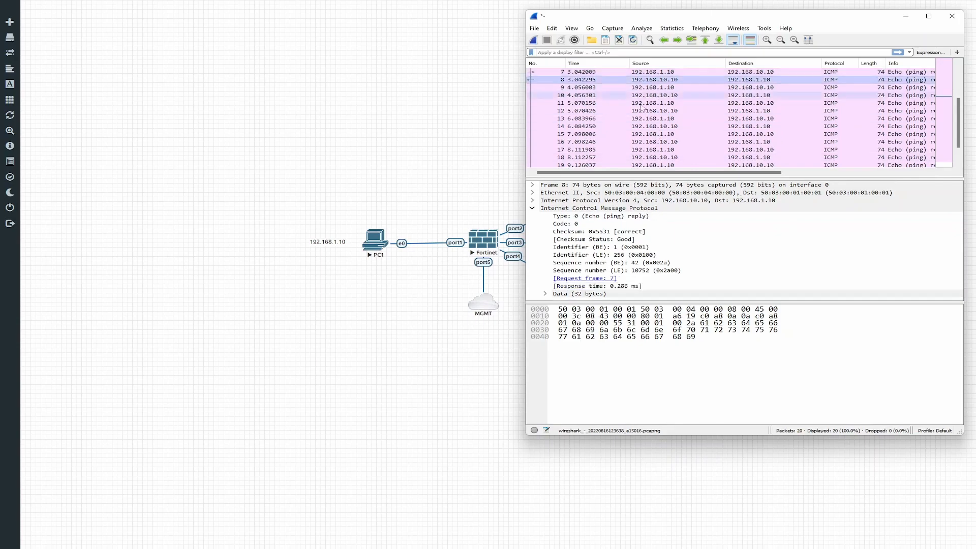
pyautogui.click(952, 17)
# Step: Discard the Wireshark capture and return to the FortiGate policy list
pyautogui.click(502, 288)
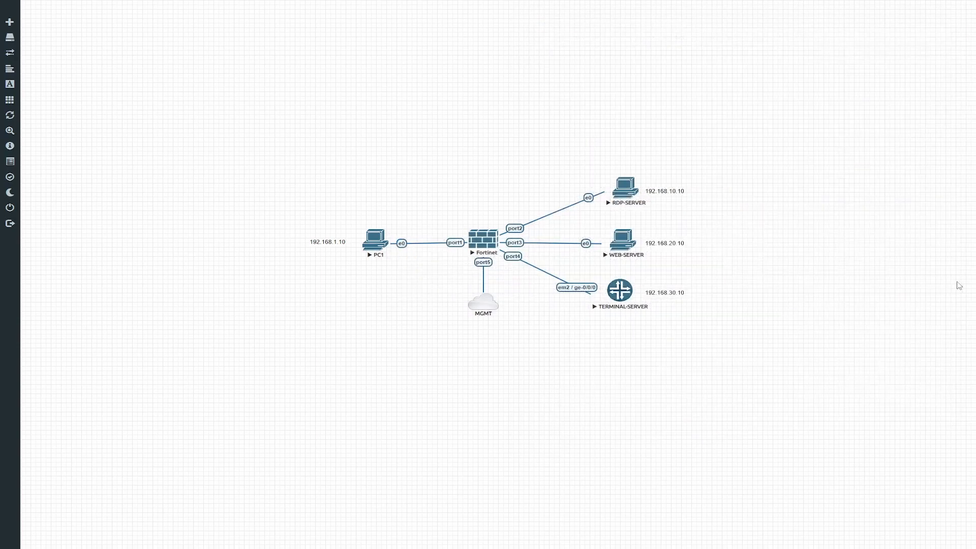
pyautogui.hotkey('alt', 'Tab')
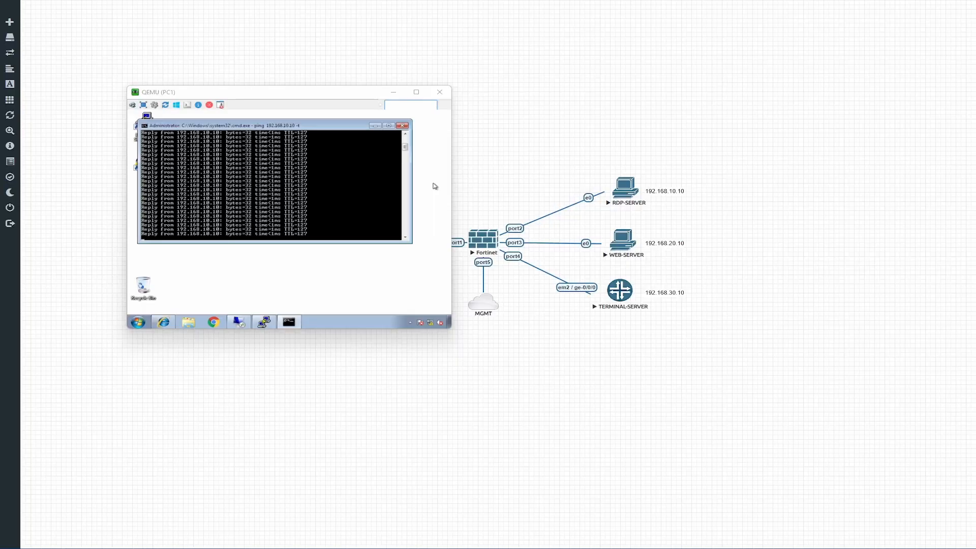
pyautogui.hotkey('alt', 'Tab')
# Step: Replace ALL with the RDP service in the USER to RDP policy and save it
pyautogui.click(181, 67)
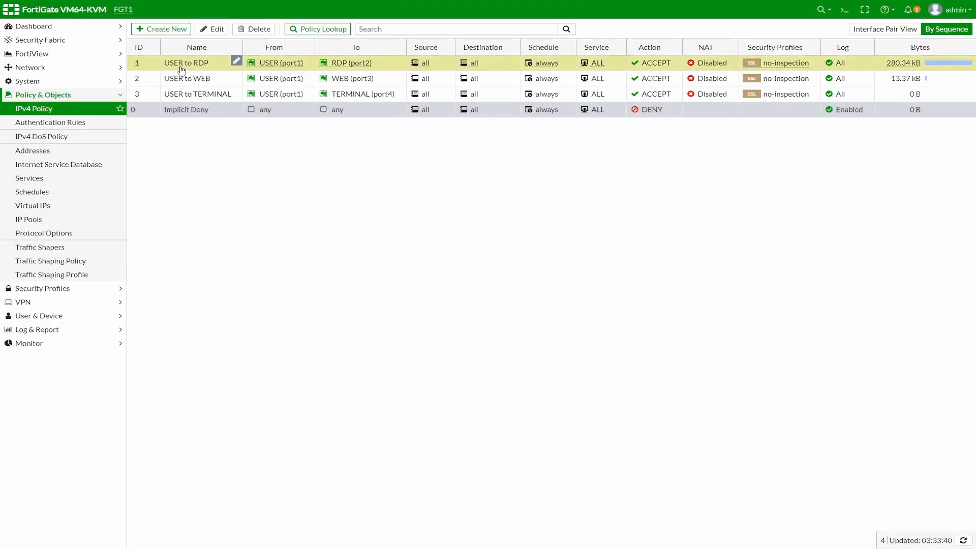
pyautogui.click(211, 30)
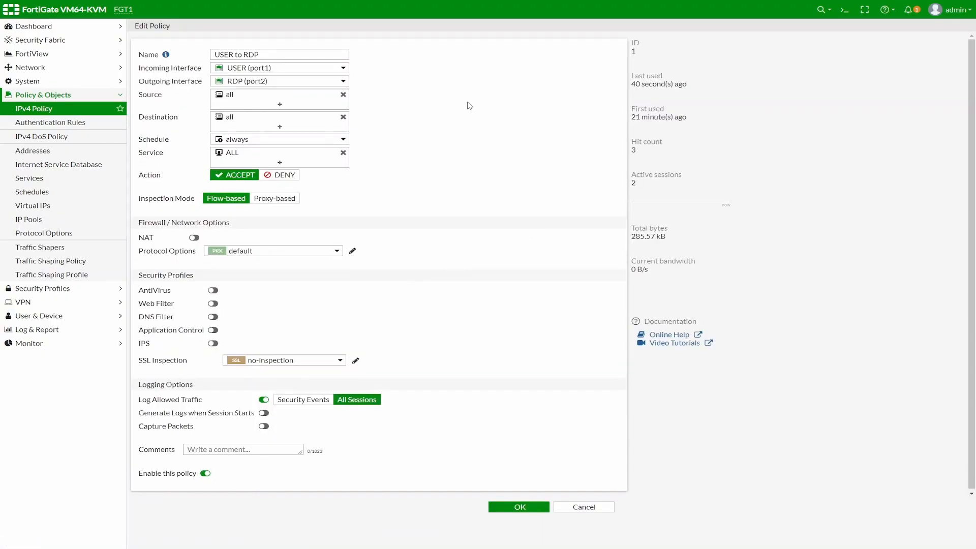
pyautogui.click(343, 152)
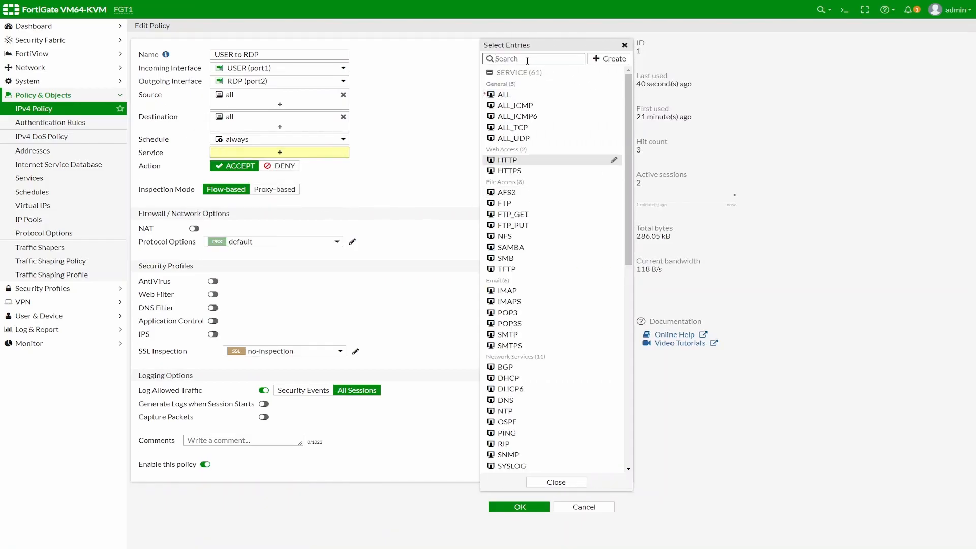
pyautogui.write('rd')
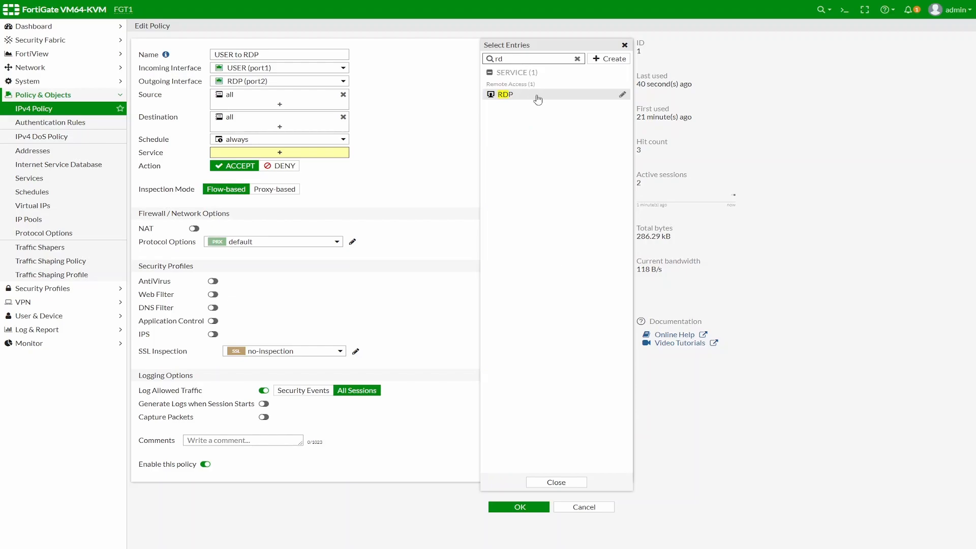
pyautogui.click(505, 97)
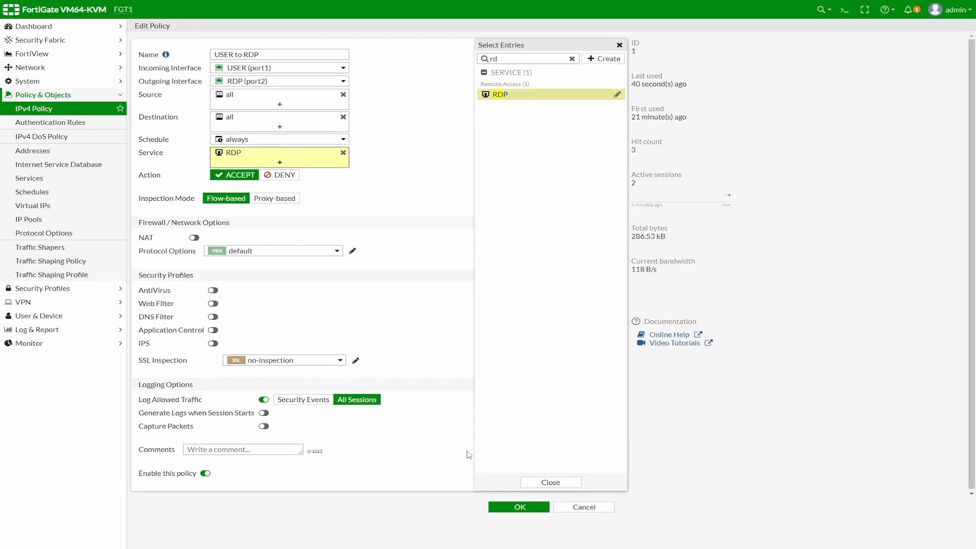
pyautogui.click(514, 506)
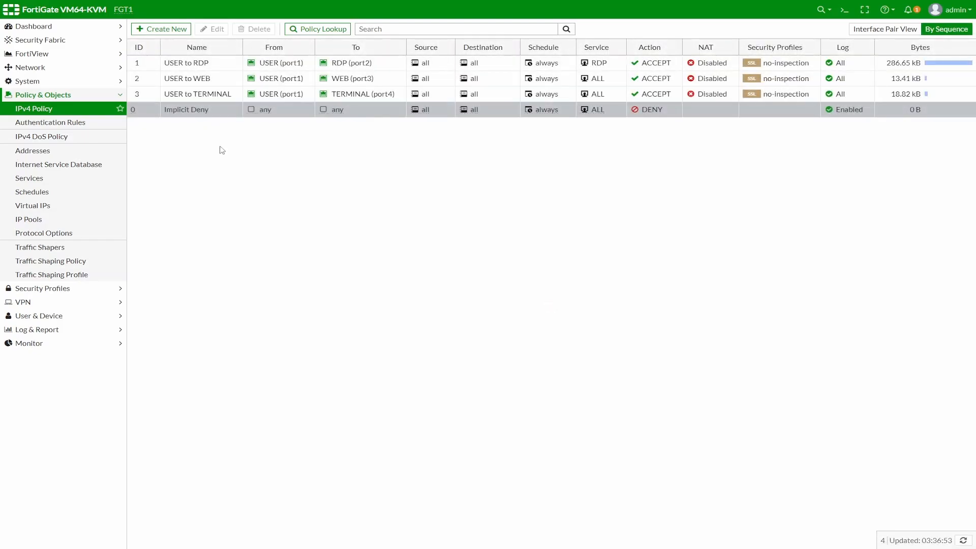
pyautogui.rightClick(913, 62)
# Step: Clear USER to RDP's counters, then open the RDP SERVER folder over remote desktop to 192.168.10.10
pyautogui.click(899, 78)
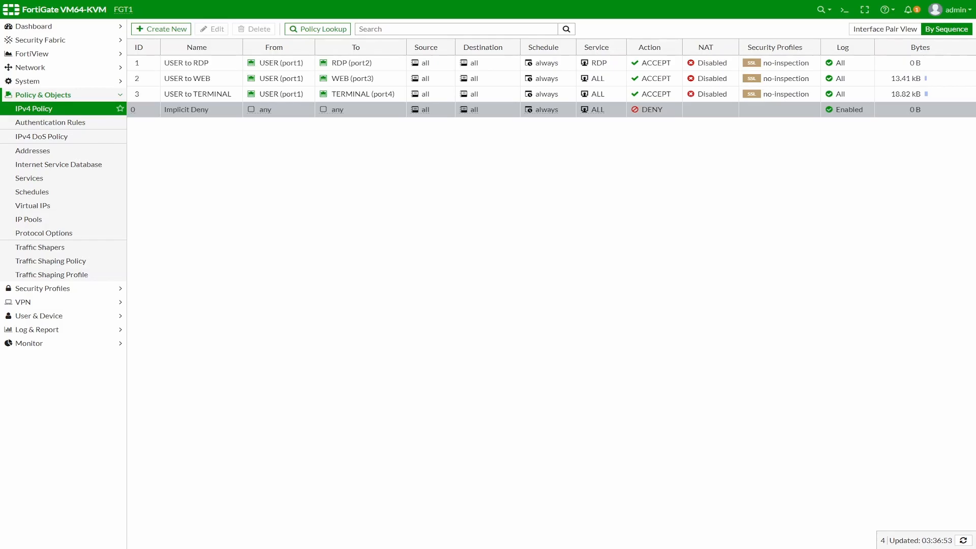
pyautogui.hotkey('alt', 'Tab')
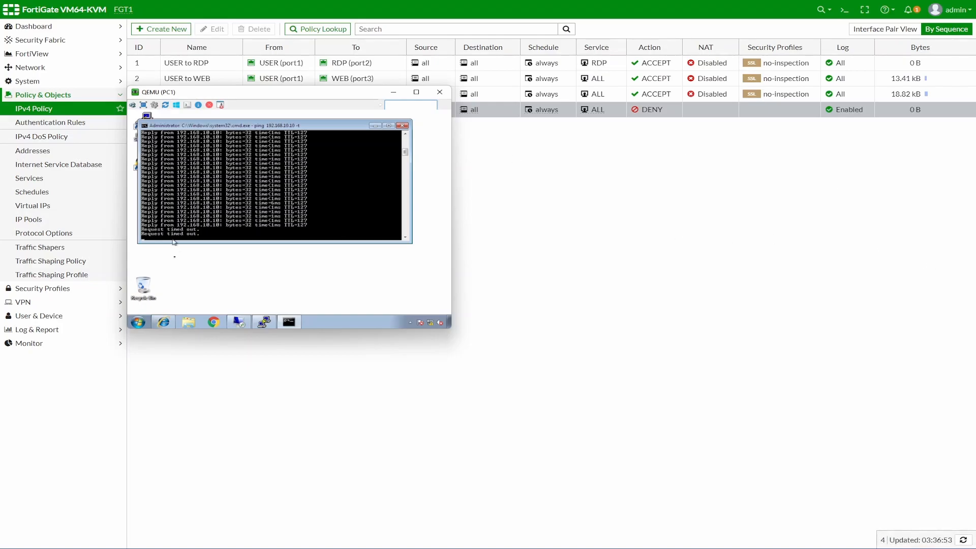
pyautogui.click(239, 321)
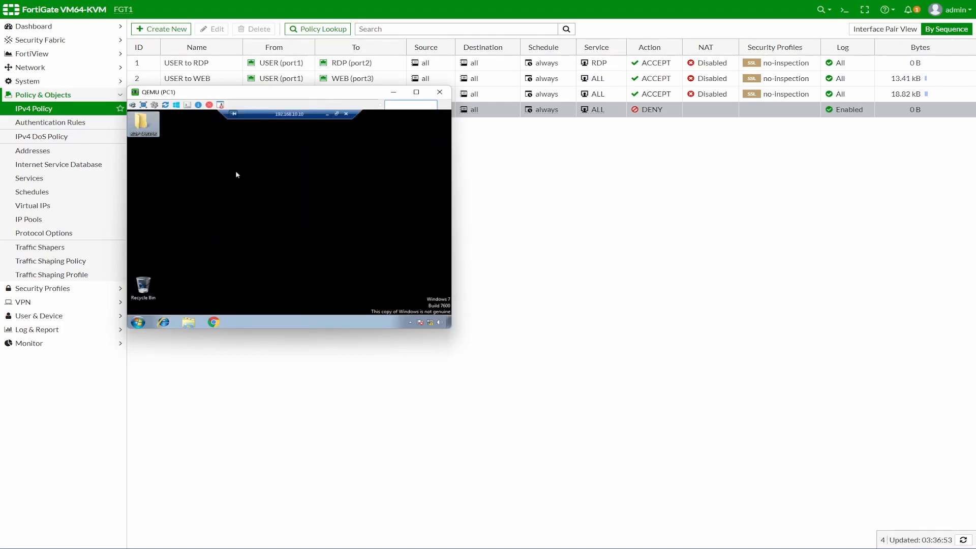
pyautogui.doubleClick(155, 132)
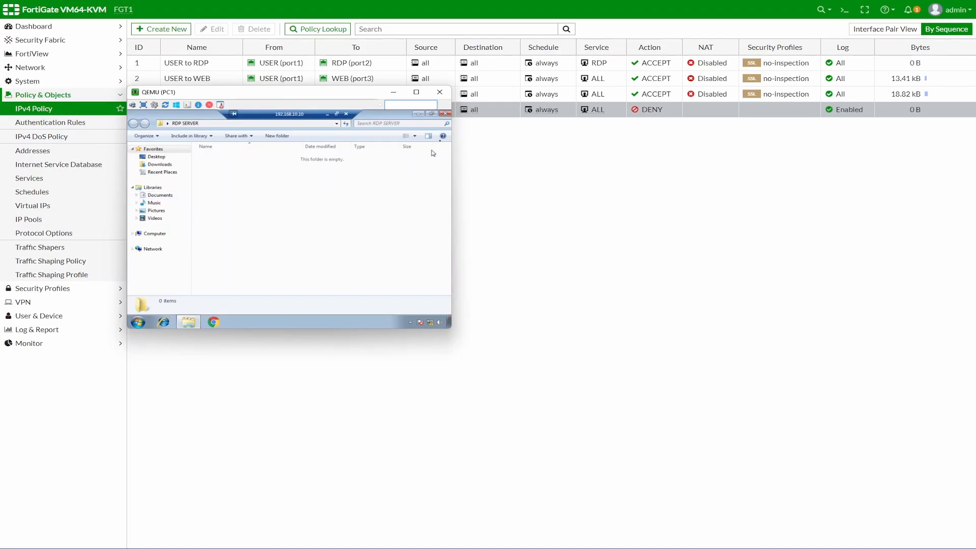
pyautogui.click(420, 114)
pyautogui.click(327, 115)
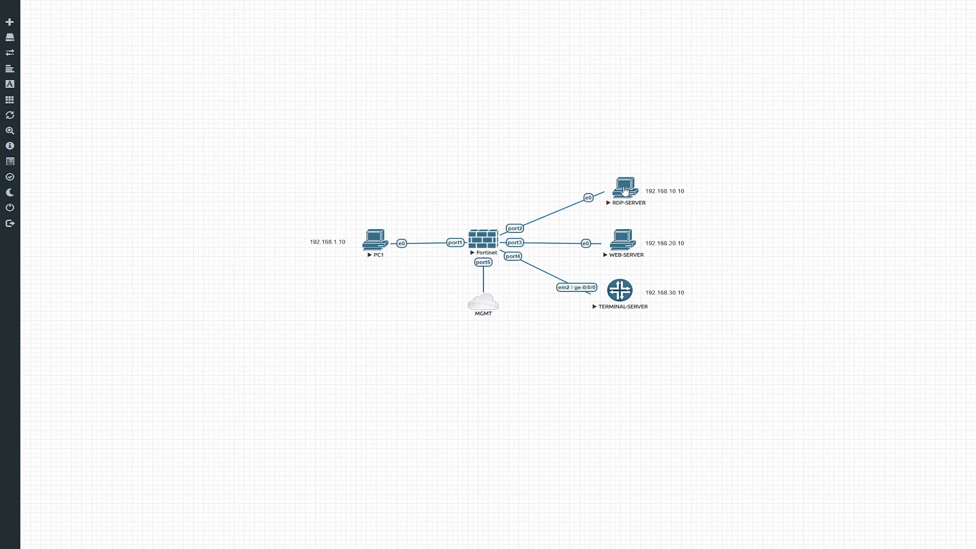
# Step: Start a Wireshark capture on RDP-SERVER's e0 link
pyautogui.rightClick(624, 190)
pyautogui.moveTo(660, 267)
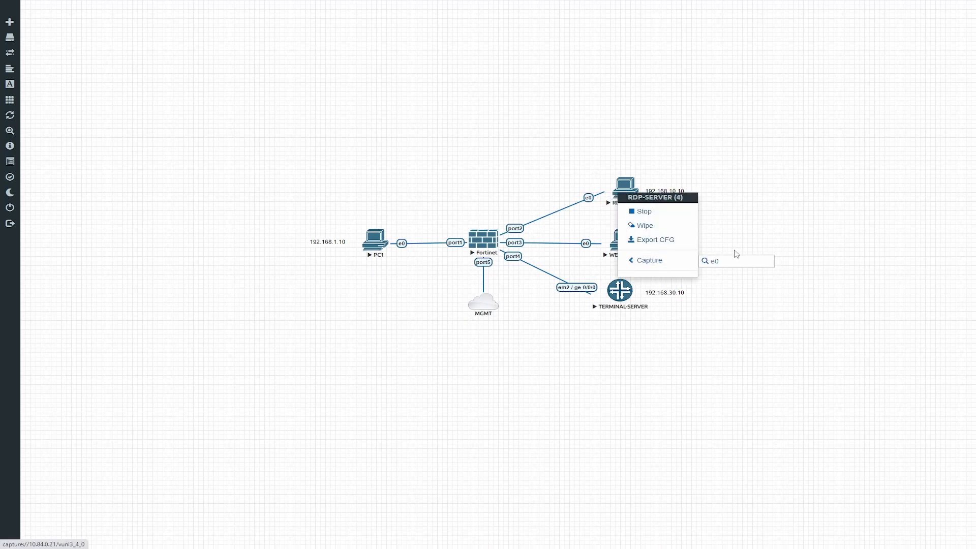
pyautogui.click(715, 265)
pyautogui.click(509, 54)
# Step: Browse the RDP SERVER folder over remote desktop, then stop the capture and quit unsaved
pyautogui.hotkey('alt', 'Tab')
pyautogui.click(242, 324)
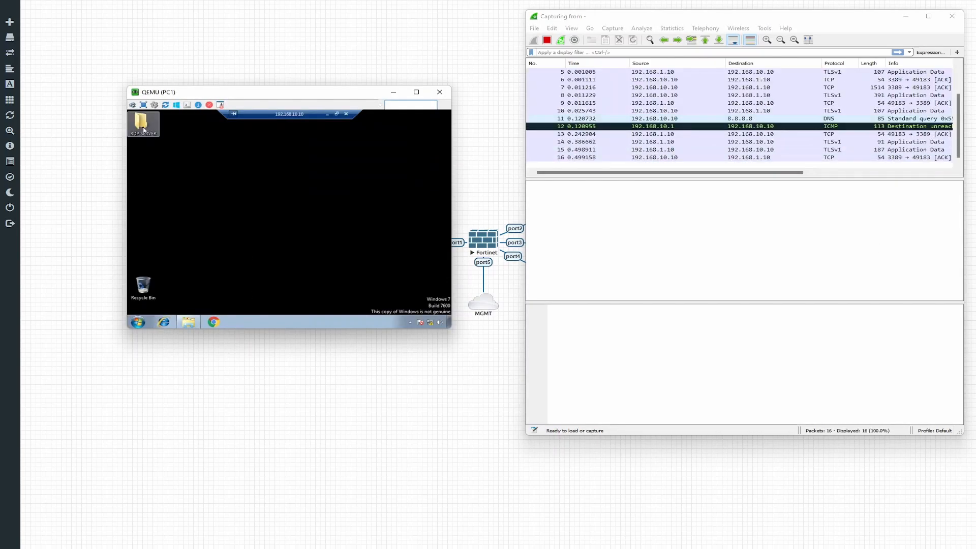
pyautogui.doubleClick(143, 128)
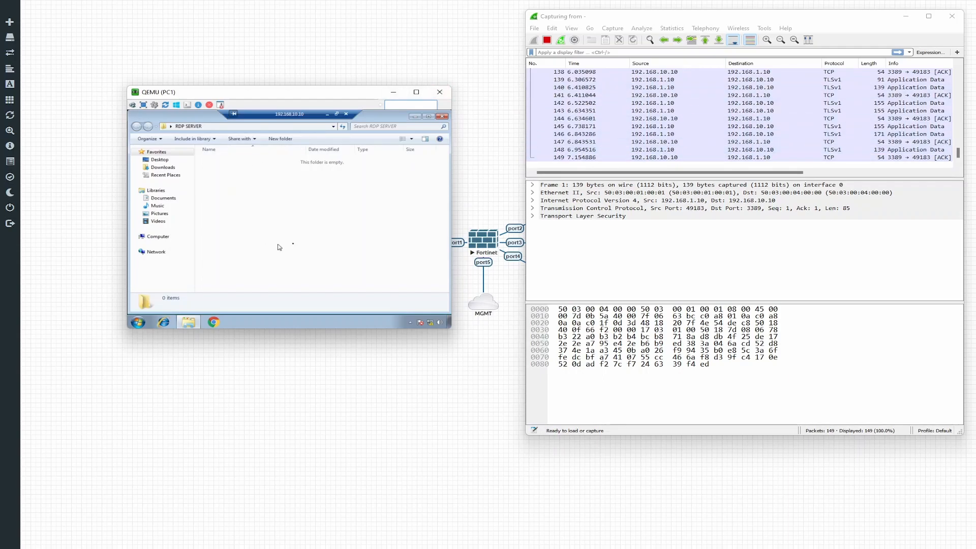
pyautogui.click(447, 119)
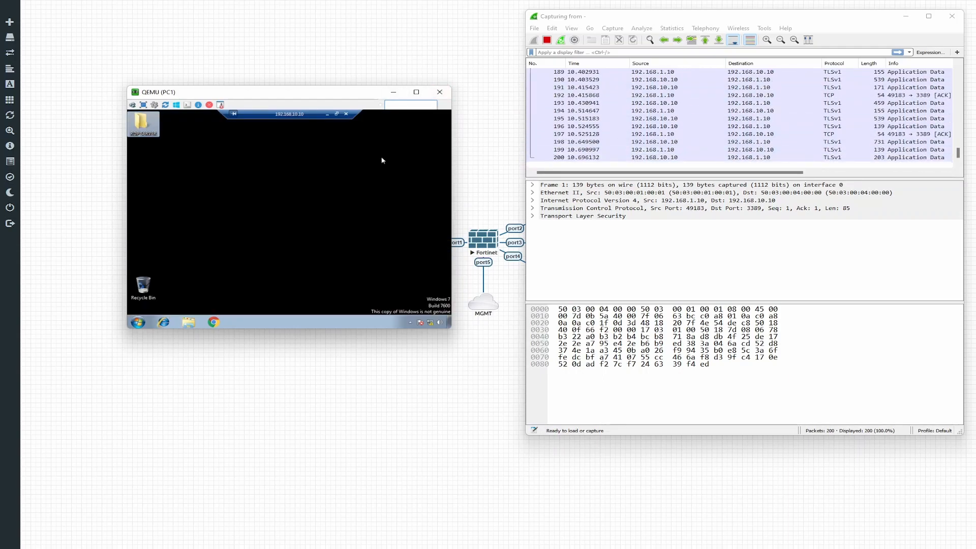
pyautogui.click(547, 40)
pyautogui.click(952, 16)
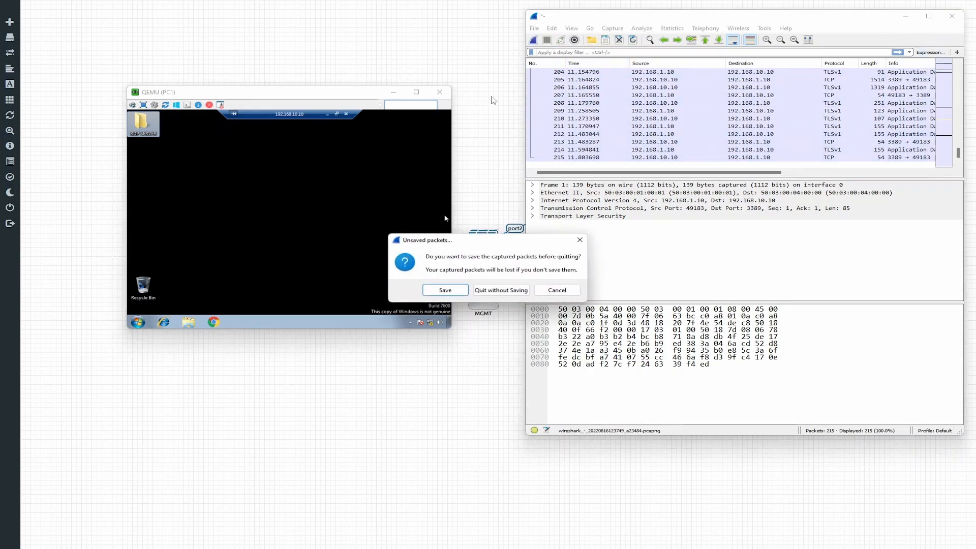
pyautogui.click(498, 289)
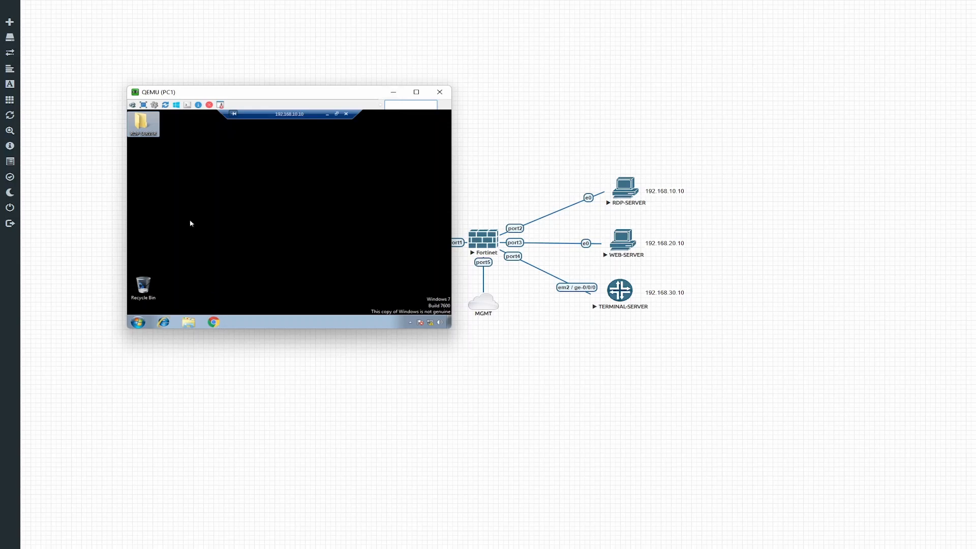
# Step: Stop the 192.168.10.10 ping and run 'ping 192.168.20.10 -t' instead
pyautogui.click(327, 114)
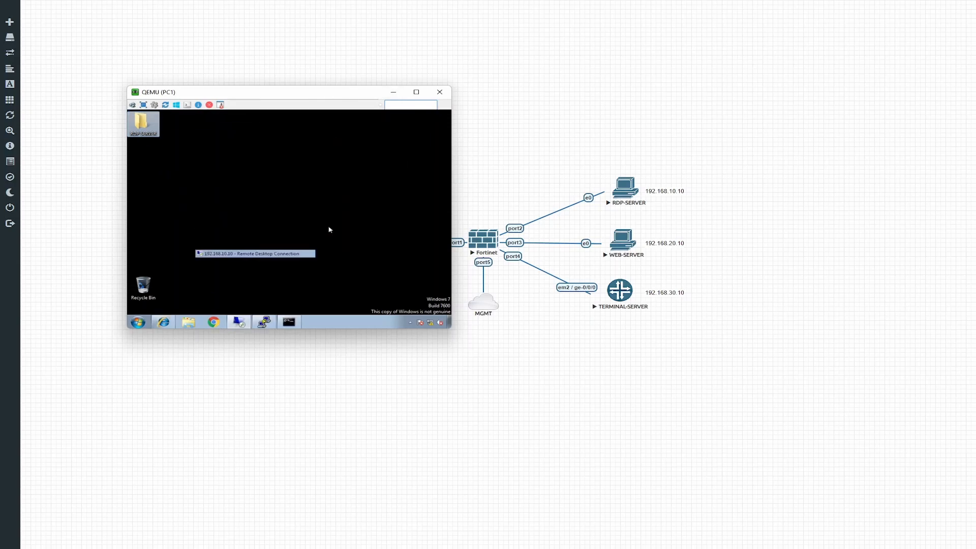
pyautogui.hotkey('ctrl', 'c')
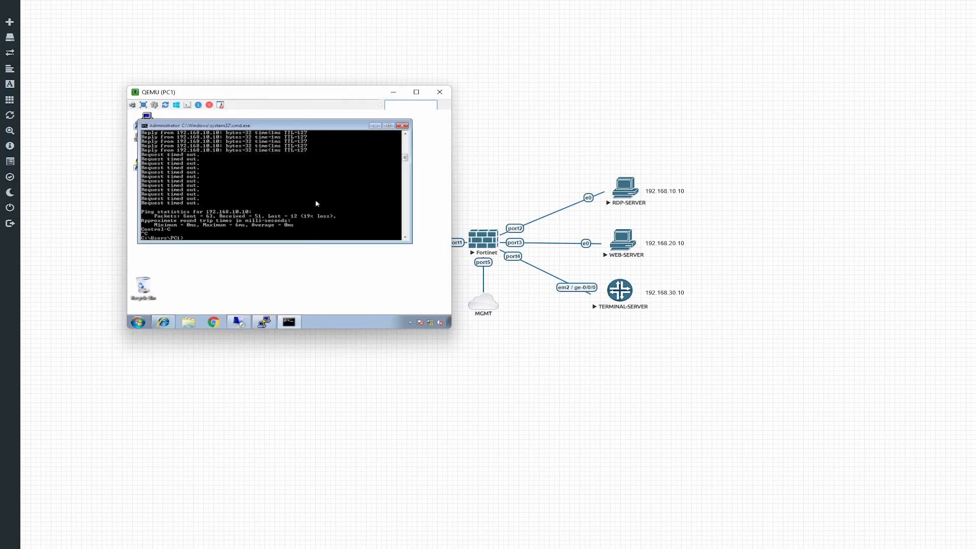
pyautogui.press('Return')
pyautogui.press('Up')
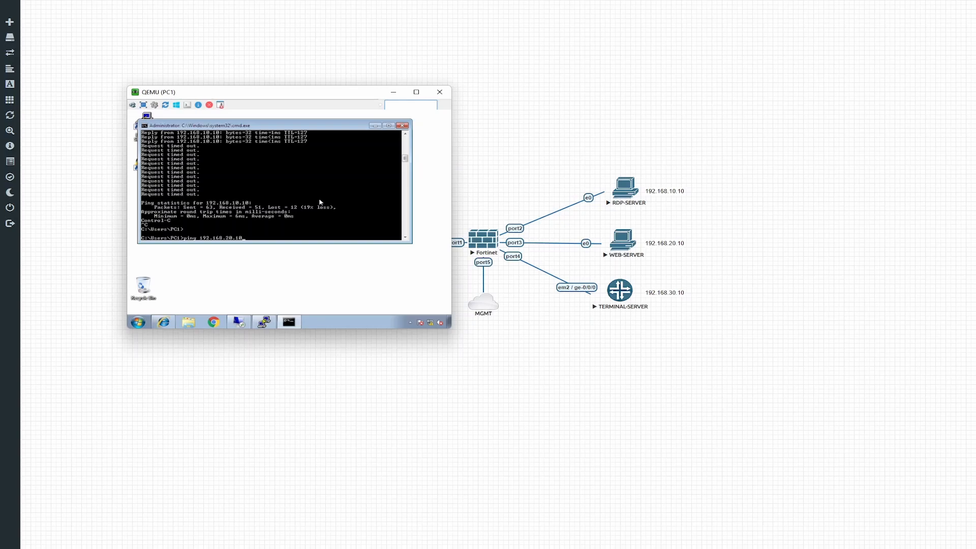
pyautogui.write('-t')
pyautogui.press('Return')
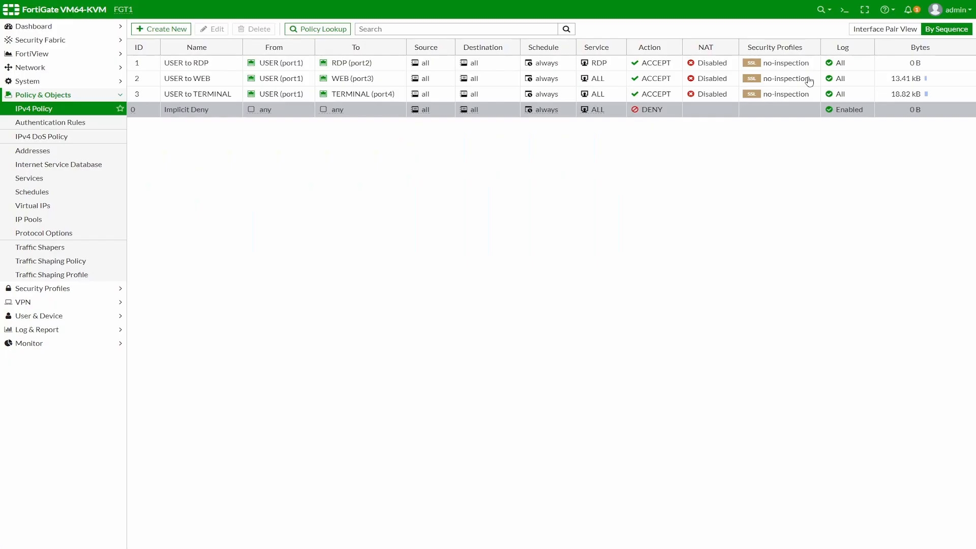
# Step: Replace ALL with the HTTP service in the USER to WEB policy and save it
pyautogui.click(192, 80)
pyautogui.rightClick(192, 80)
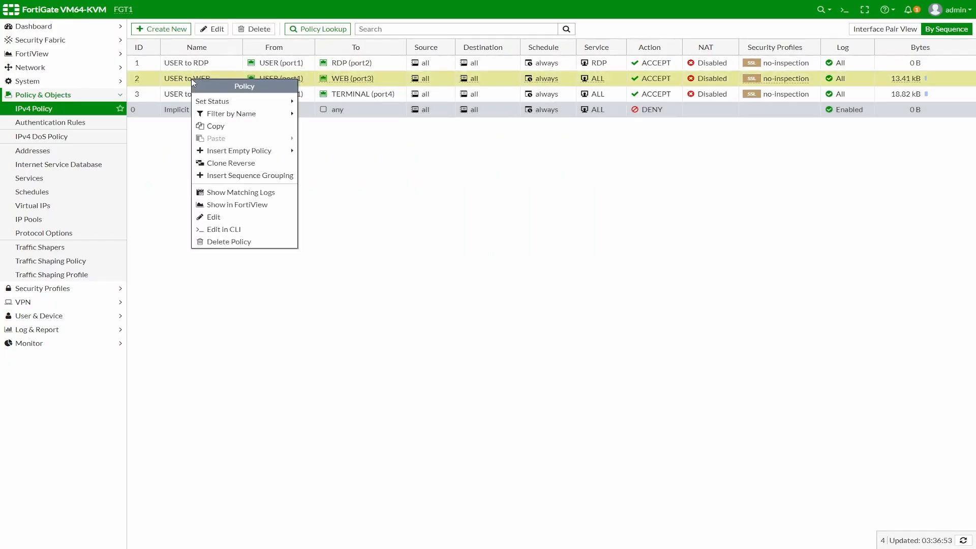
pyautogui.click(210, 31)
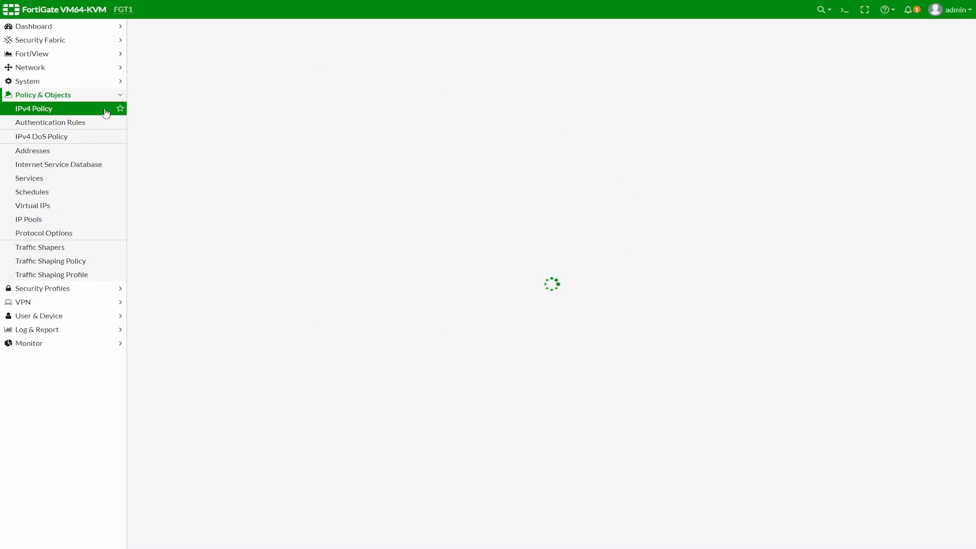
pyautogui.click(343, 153)
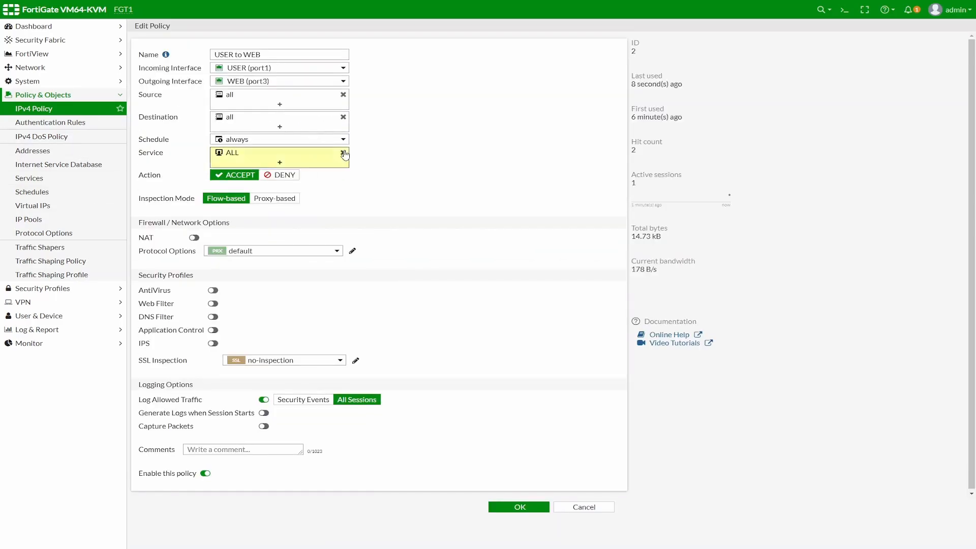
pyautogui.click(264, 155)
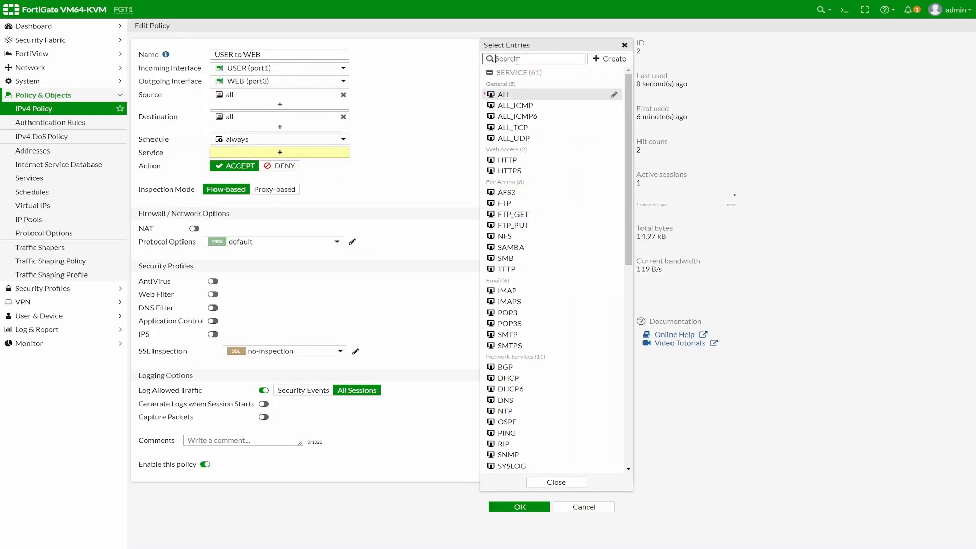
pyautogui.write('htt')
pyautogui.click(503, 95)
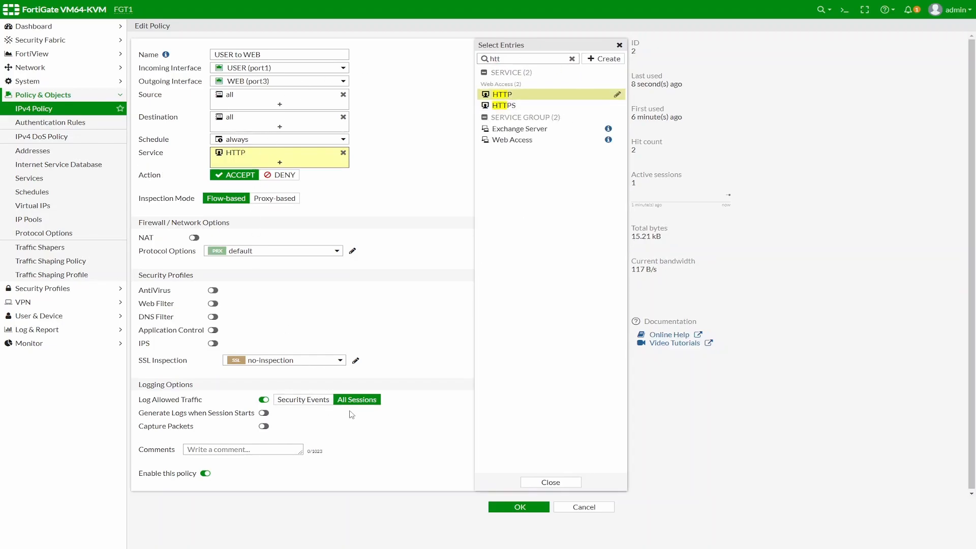
pyautogui.click(505, 507)
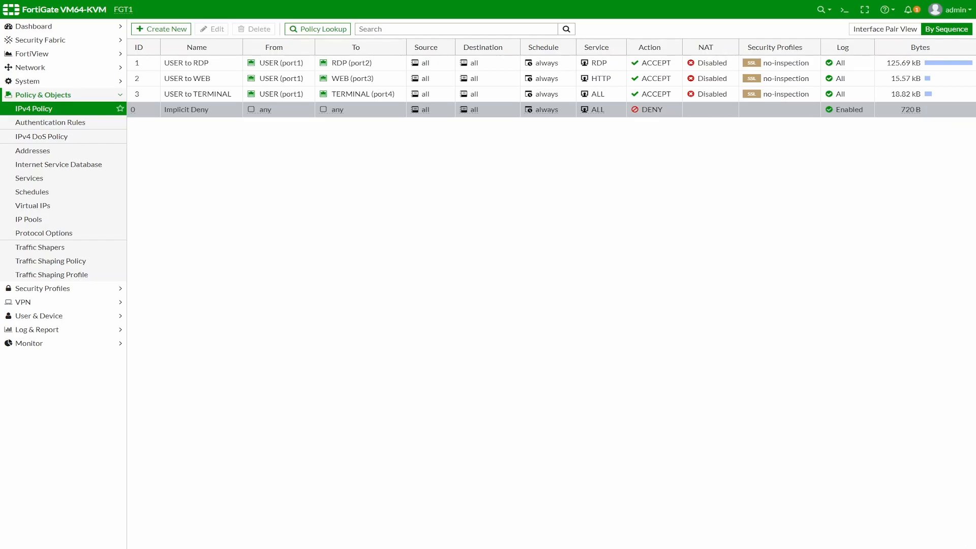
# Step: On PC1, minimise the ping window and launch the WEB shortcut to load the IIS7 page at 192.168.20.10
pyautogui.hotkey('alt', 'Tab')
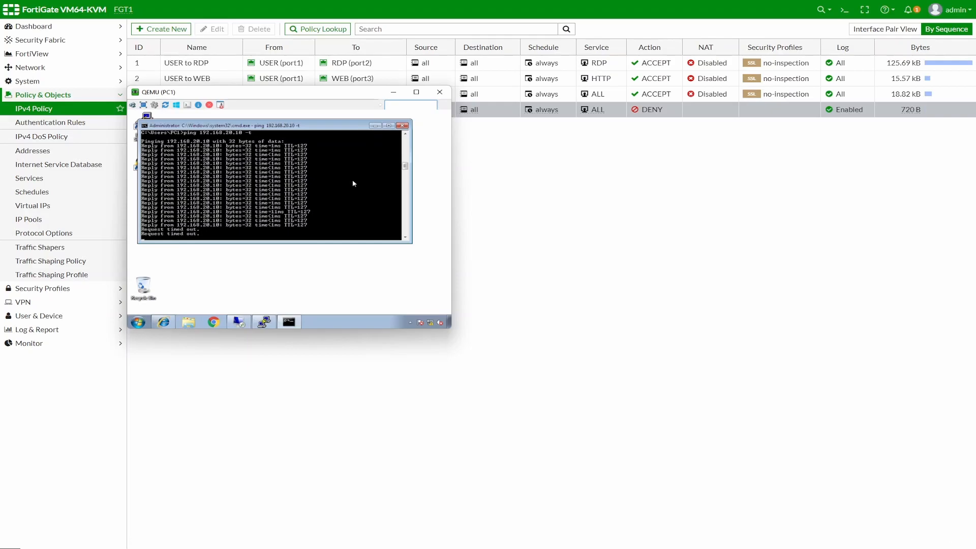
pyautogui.click(375, 126)
pyautogui.doubleClick(143, 164)
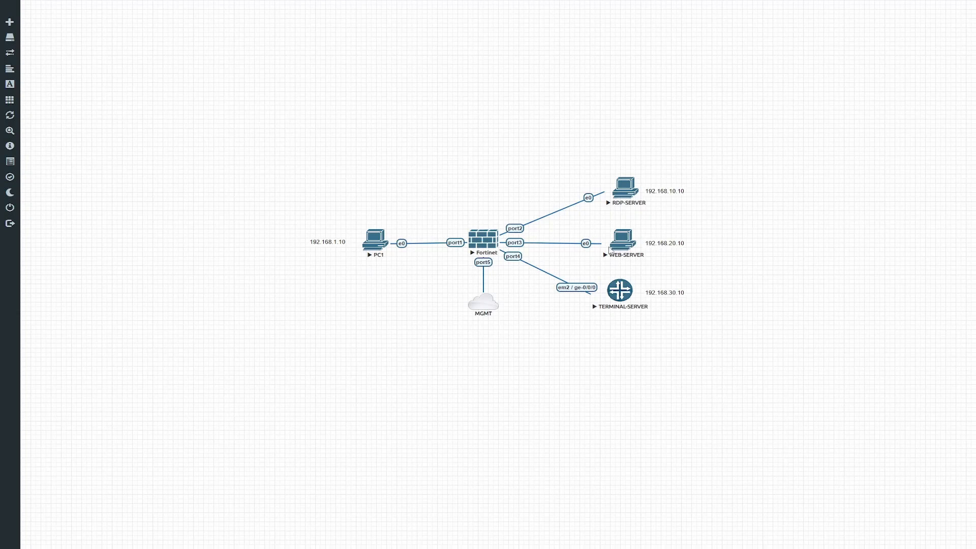
# Step: Capture WEB-SERVER's e0 link in Wireshark, reload the IIS7 page, and restore the ping window
pyautogui.click(623, 247)
pyautogui.moveTo(656, 315)
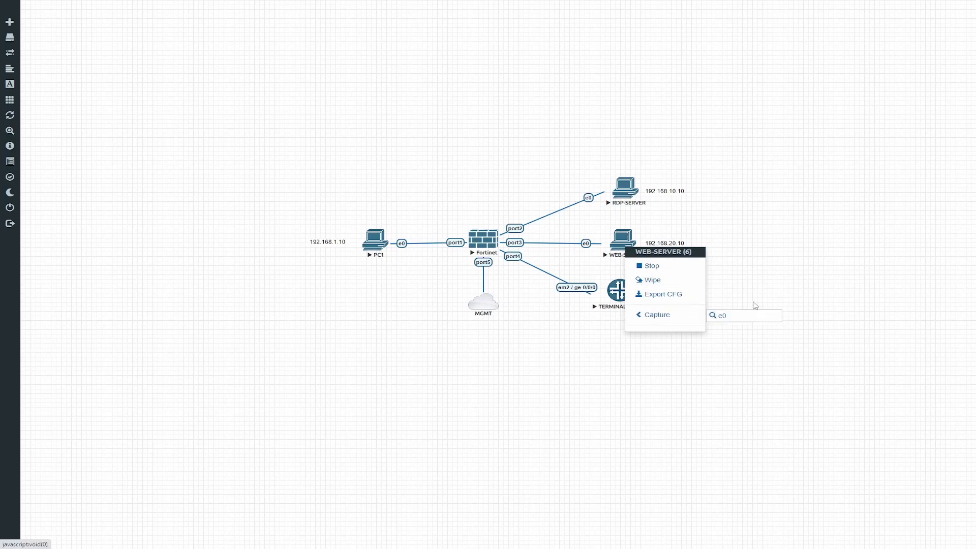
pyautogui.click(720, 316)
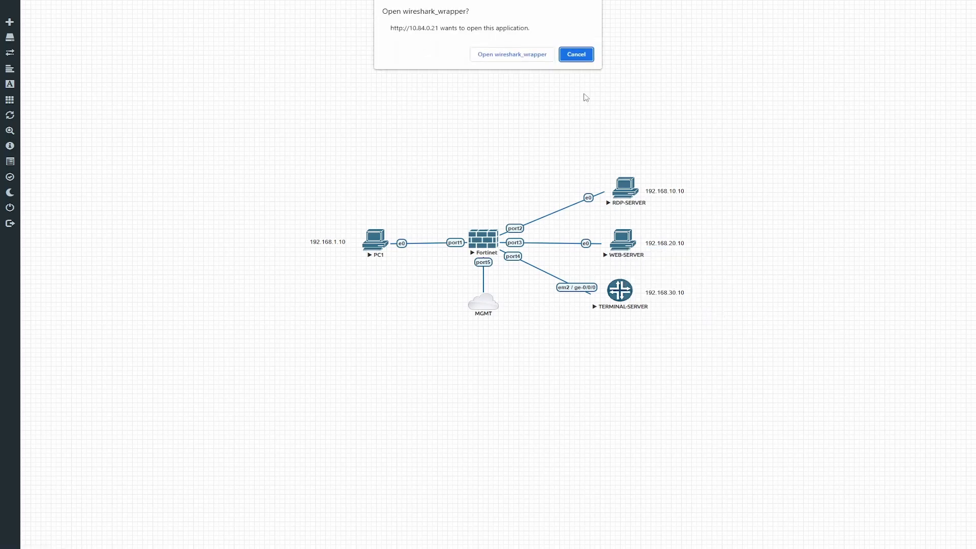
pyautogui.click(529, 57)
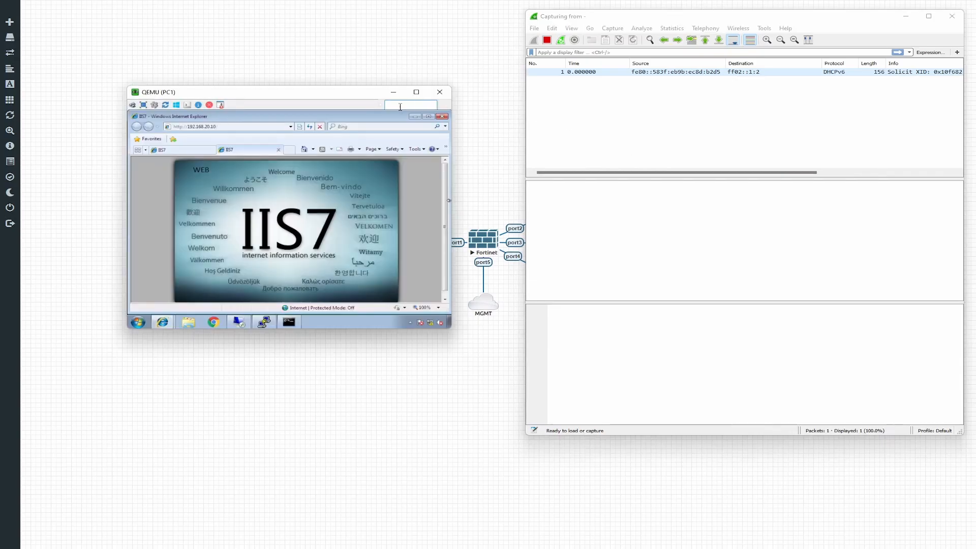
pyautogui.click(308, 127)
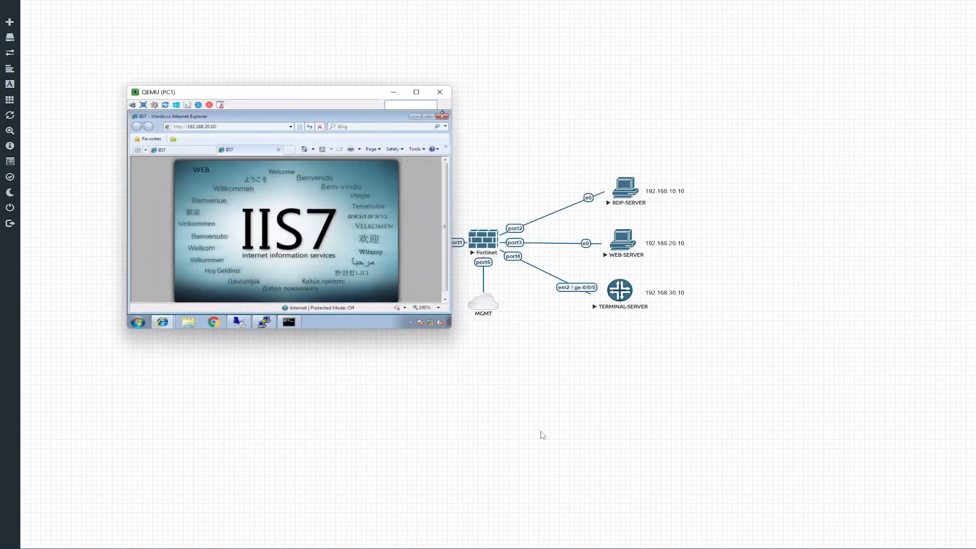
pyautogui.click(289, 321)
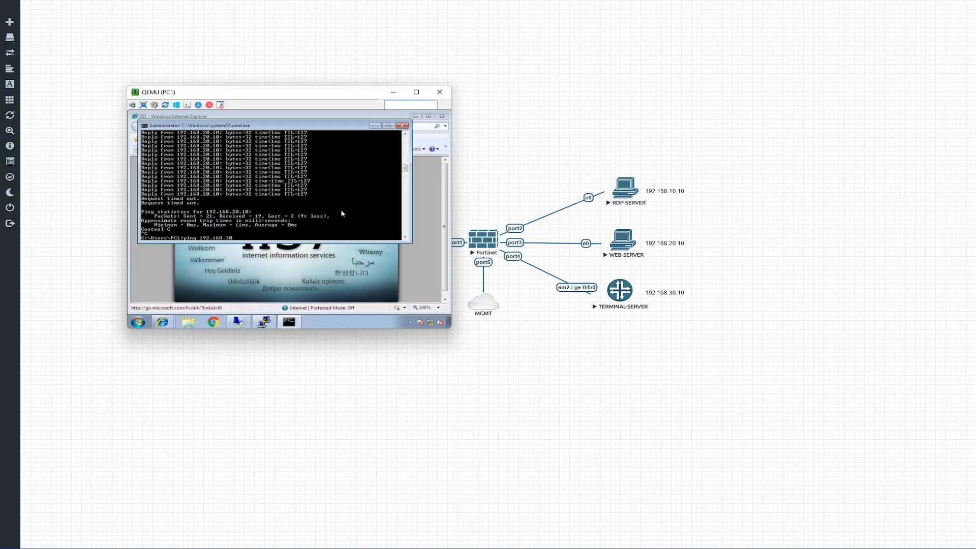
# Step: Run a continuous ping to 192.168.30.10 and close the web server capture without saving
pyautogui.write('.10')
pyautogui.press('Return')
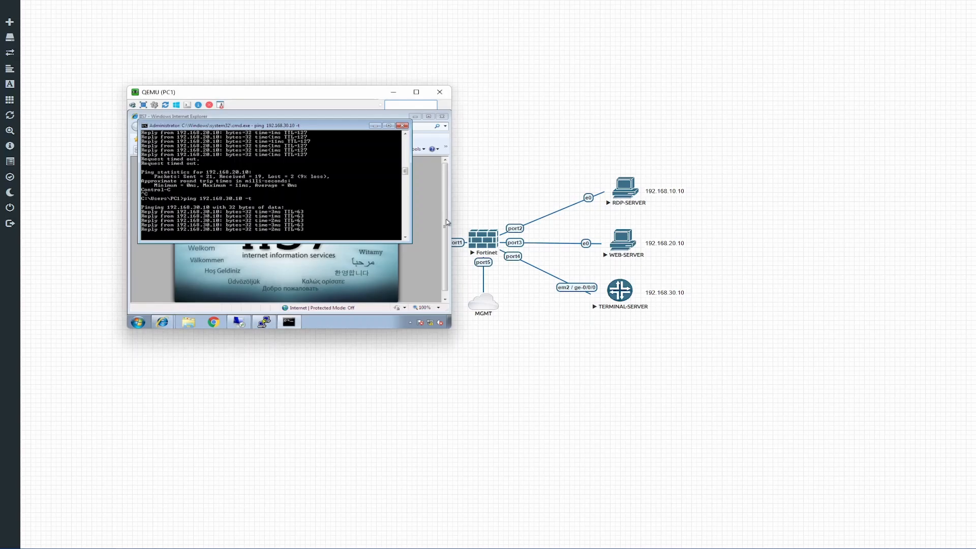
pyautogui.hotkey('alt', 'Tab')
pyautogui.click(953, 15)
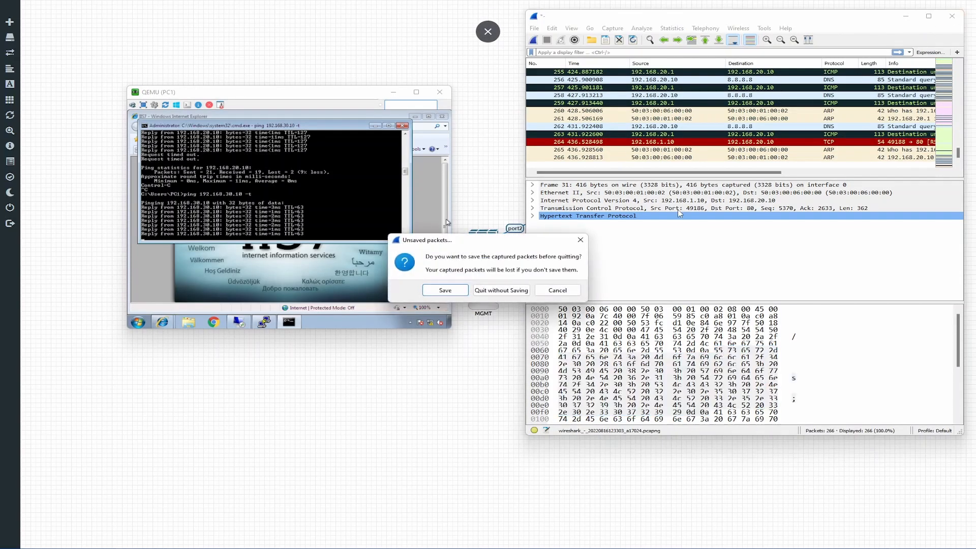
pyautogui.click(523, 290)
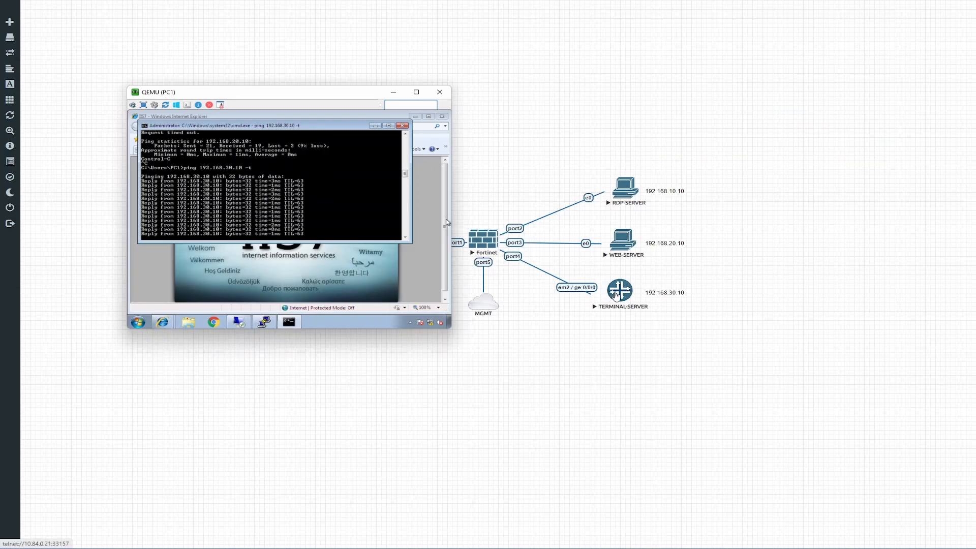
# Step: Capture TERMINAL-SERVER's em2 link to see the ICMP echoes, then stop and close it unsaved
pyautogui.rightClick(616, 295)
pyautogui.click(656, 361)
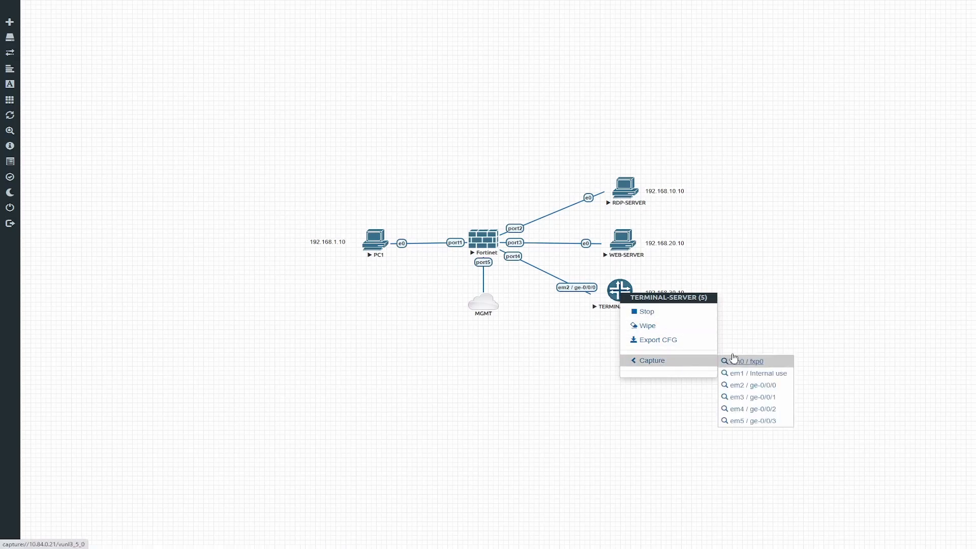
pyautogui.click(750, 385)
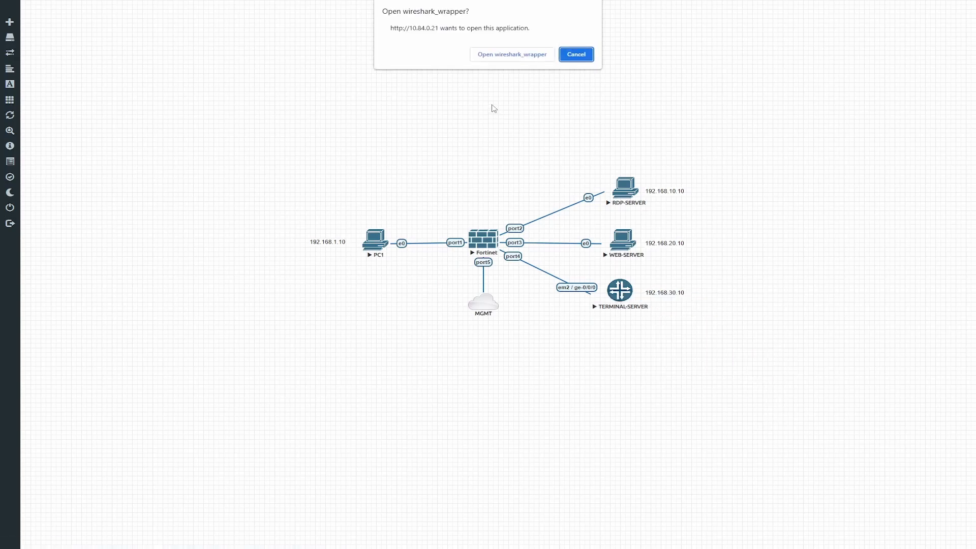
pyautogui.click(501, 56)
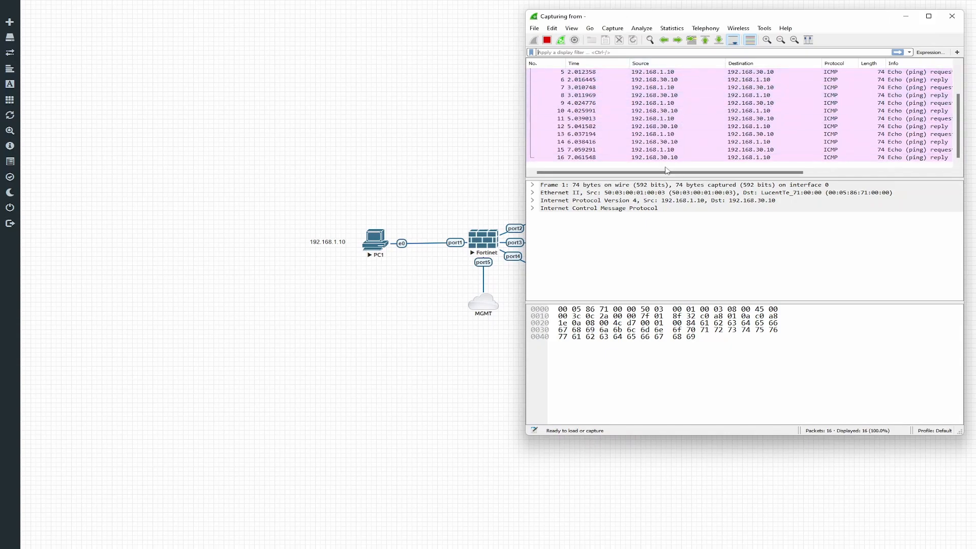
pyautogui.click(547, 40)
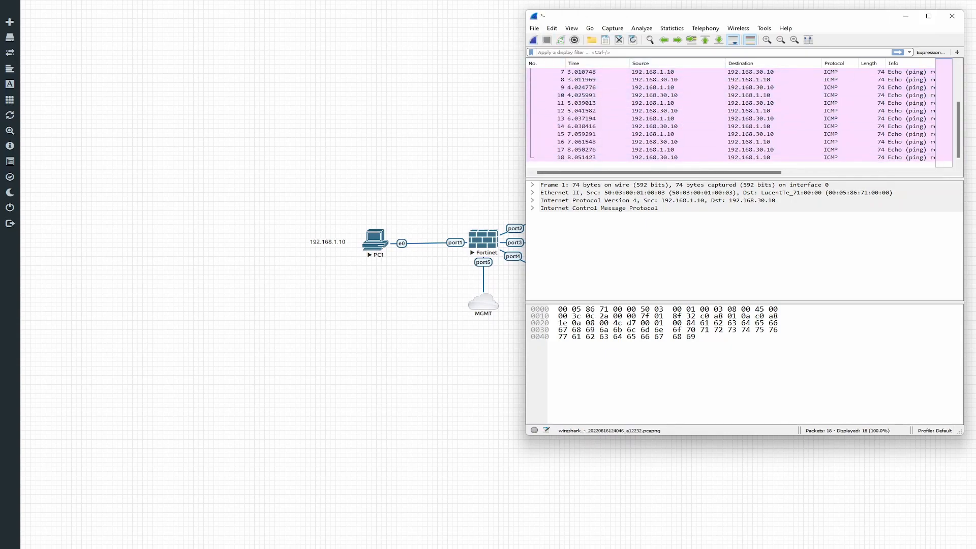
pyautogui.click(951, 16)
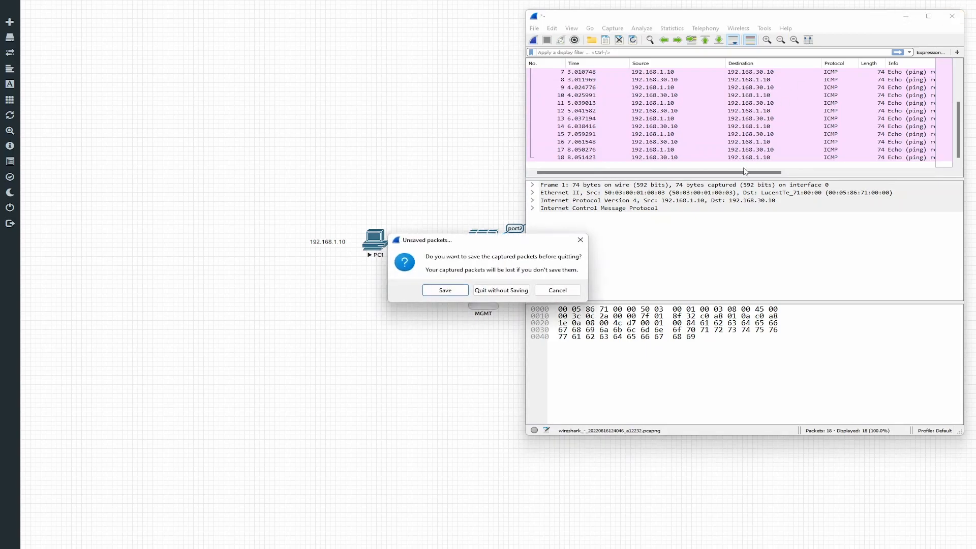
pyautogui.click(506, 292)
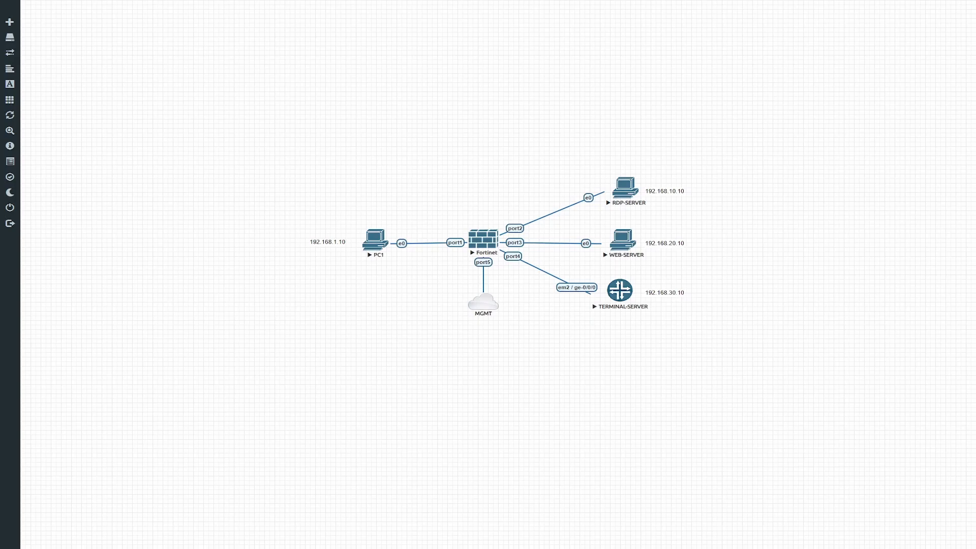
pyautogui.hotkey('alt', 'Tab')
# Step: Log in to the FortiGate CLI with the admin account and run 'dia sys session list'
pyautogui.click(452, 227)
pyautogui.write('admin')
pyautogui.press('Return')
pyautogui.write('*******')
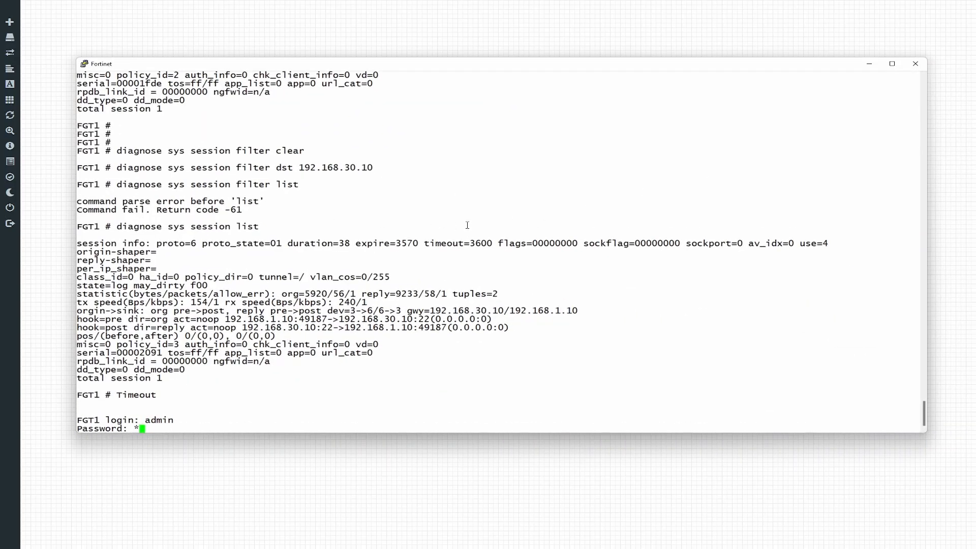
pyautogui.press('Return')
pyautogui.press('Return')
pyautogui.press('Return')
pyautogui.press('Return')
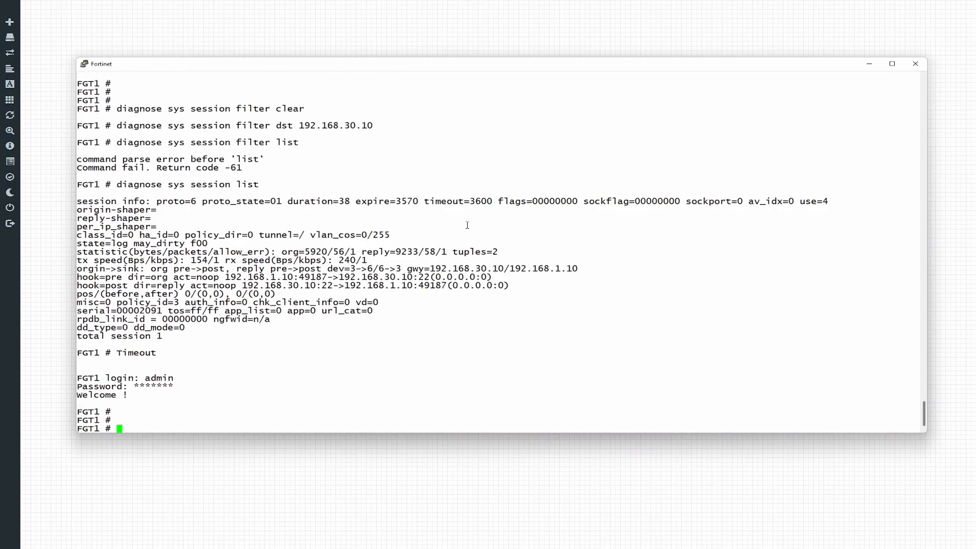
pyautogui.write('dia sys ')
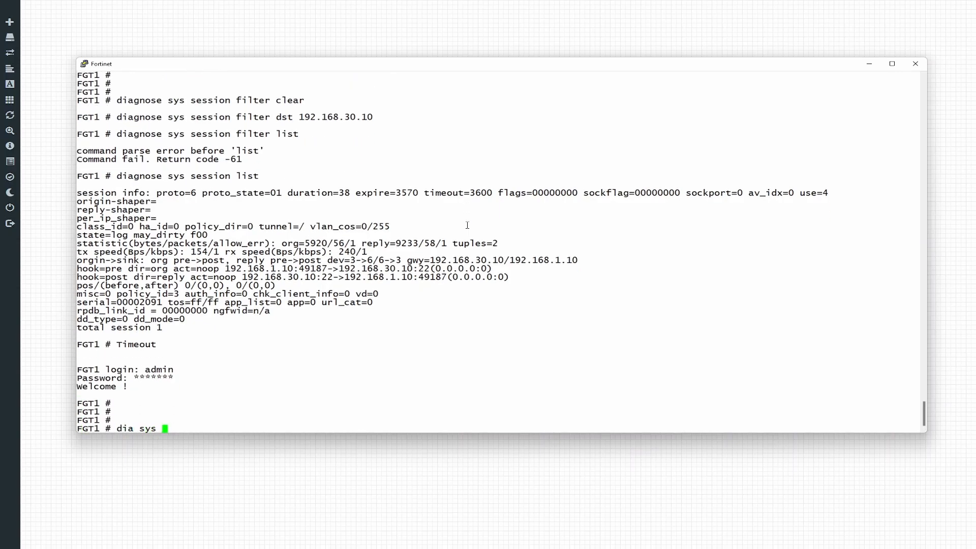
pyautogui.write('session list')
pyautogui.press('Return')
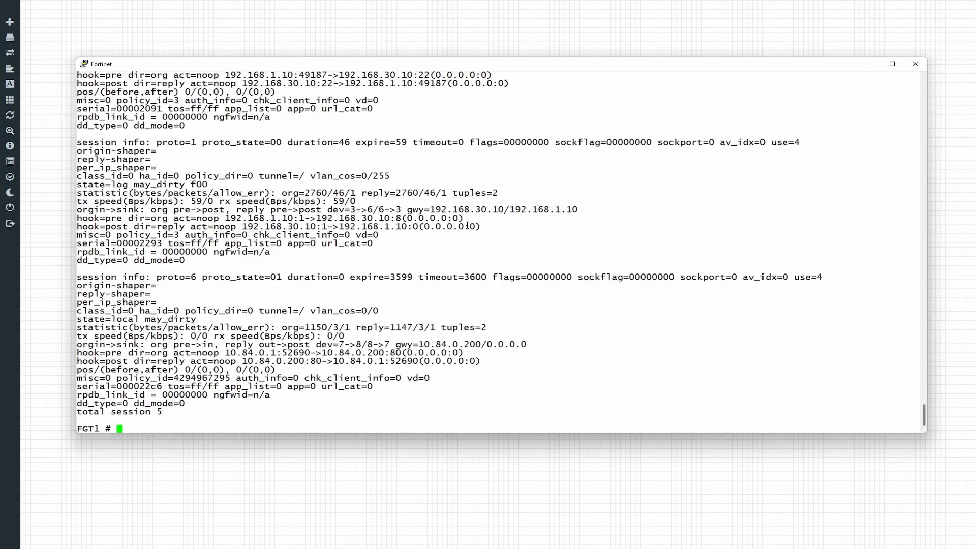
# Step: Apply 'dia sys session filter dst 192.168.30.10' and list the matching sessions again
pyautogui.press('Up')
pyautogui.press('BackSpace')
pyautogui.press('BackSpace')
pyautogui.press('BackSpace')
pyautogui.press('BackSpace')
pyautogui.write('filter ')
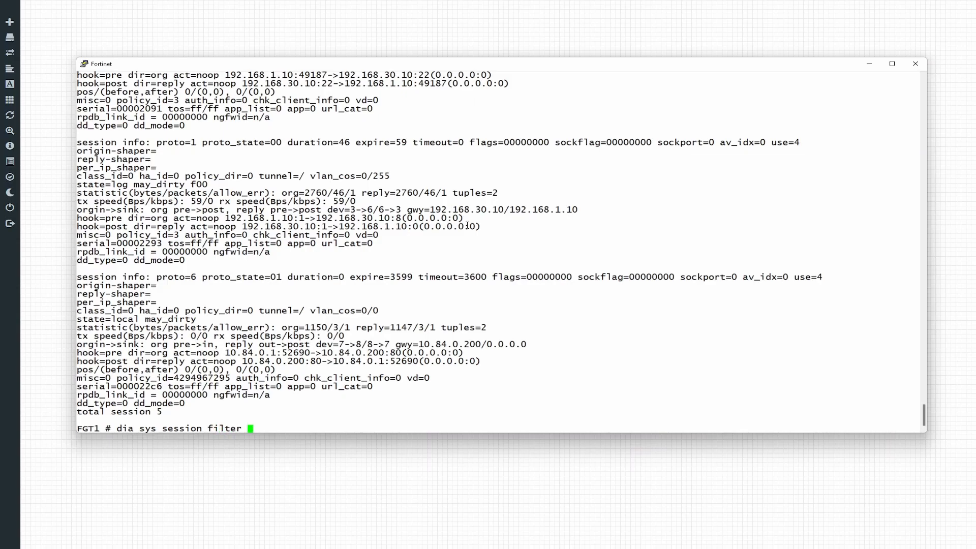
pyautogui.write('dst 192.168.30.10')
pyautogui.press('Return')
pyautogui.press('Up')
pyautogui.press('Up')
pyautogui.press('Return')
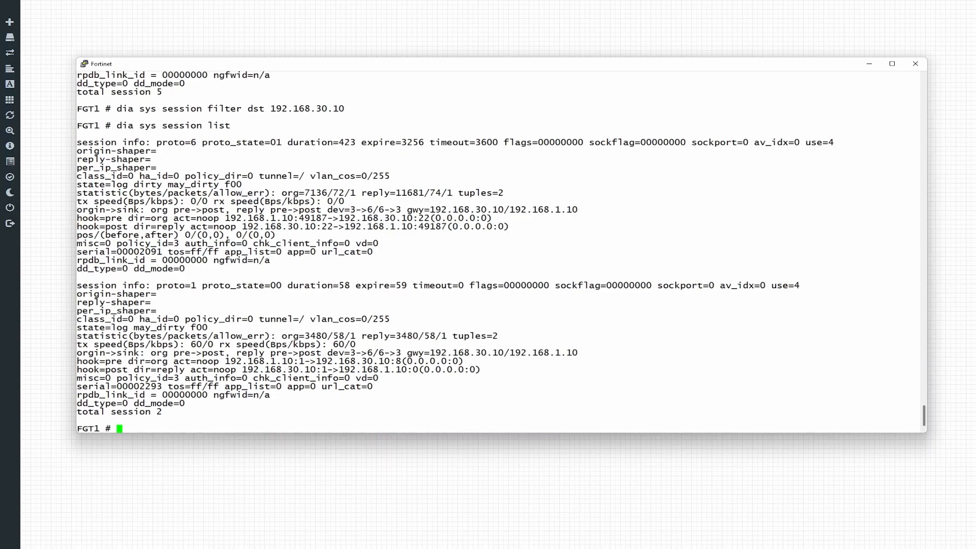
pyautogui.hotkey('alt', 'Tab')
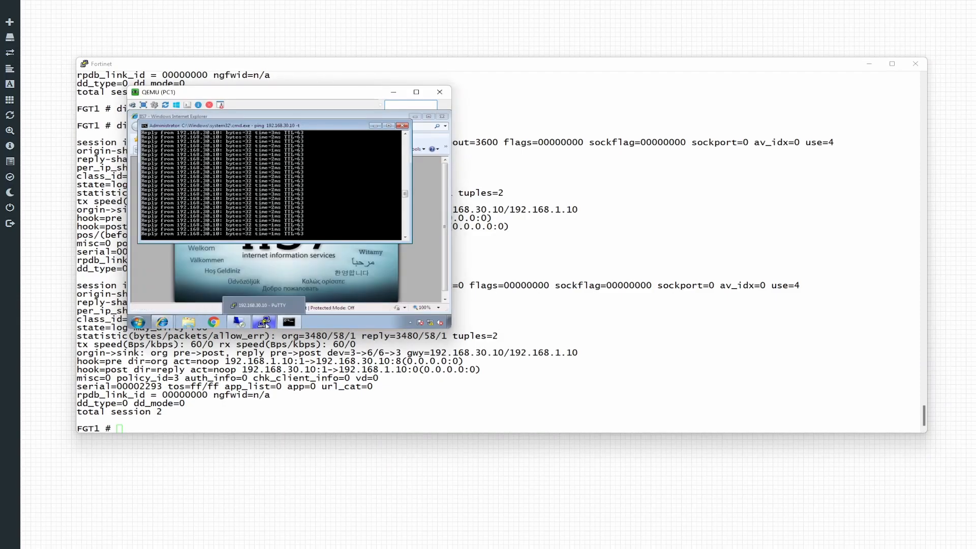
# Step: Confirm PC1's PuTTY session responds, re-list FortiGate sessions, and highlight destination 192.168.30.10:22
pyautogui.click(264, 322)
pyautogui.press('Return')
pyautogui.press('Return')
pyautogui.press('Return')
pyautogui.press('Return')
pyautogui.press('Return')
pyautogui.press('Return')
pyautogui.press('Return')
pyautogui.press('Return')
pyautogui.press('Return')
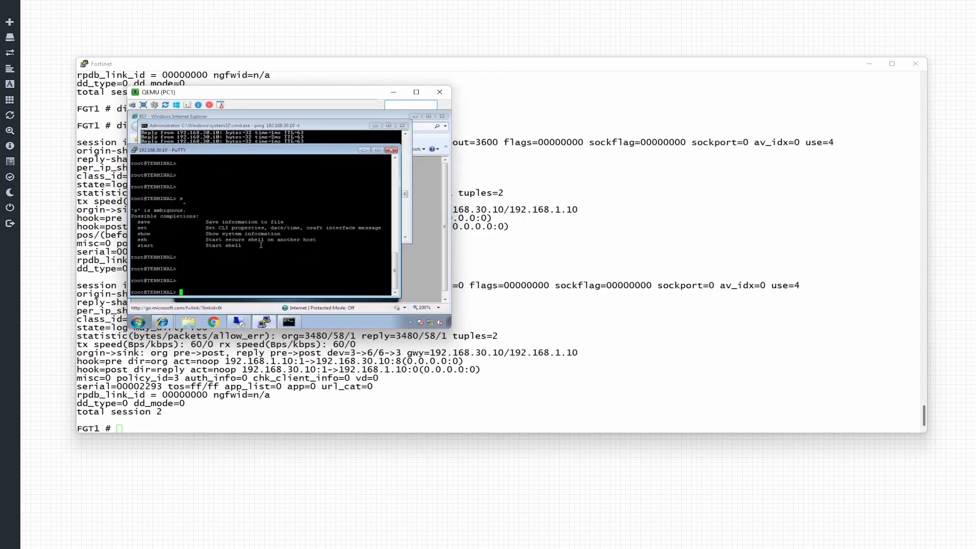
pyautogui.click(625, 340)
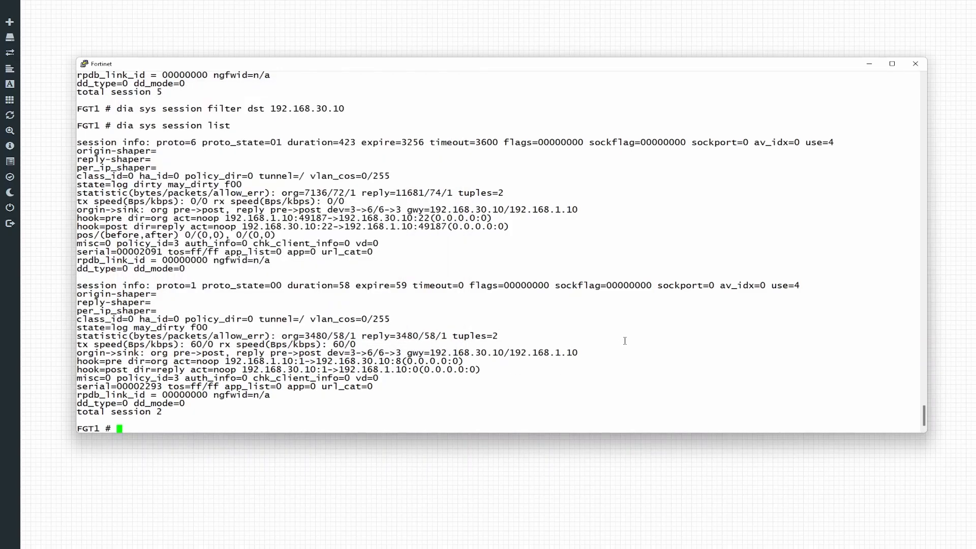
pyautogui.press('Up')
pyautogui.press('Return')
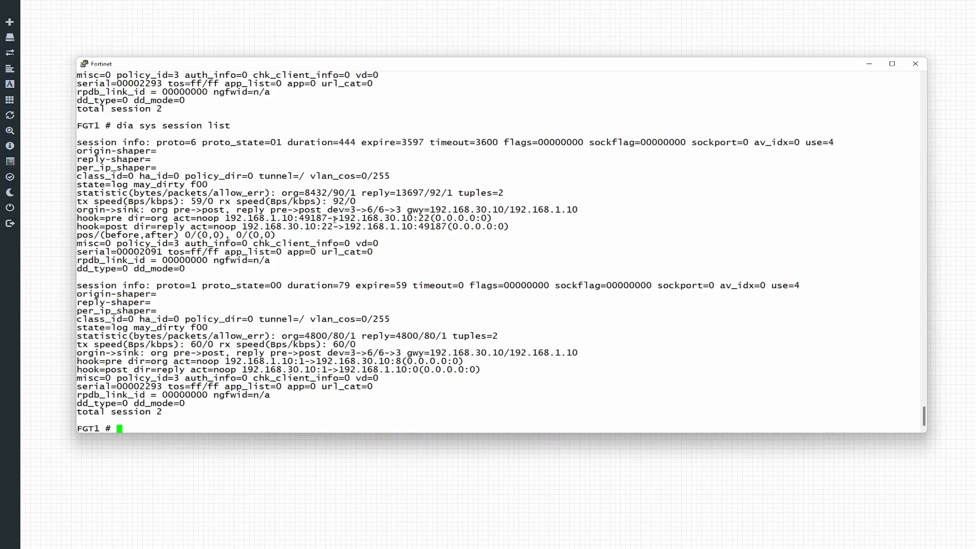
pyautogui.moveTo(340, 219); pyautogui.dragTo(430, 218)
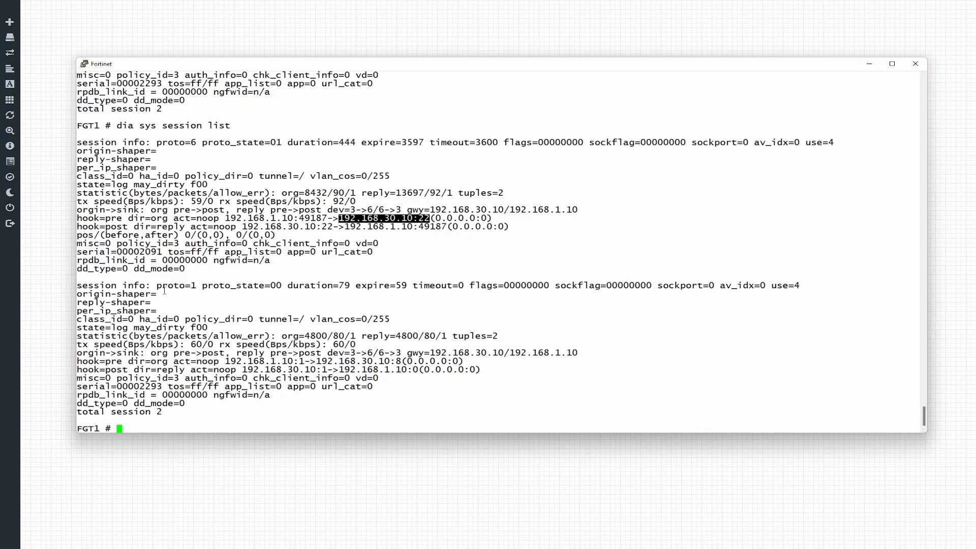
pyautogui.click(742, 400)
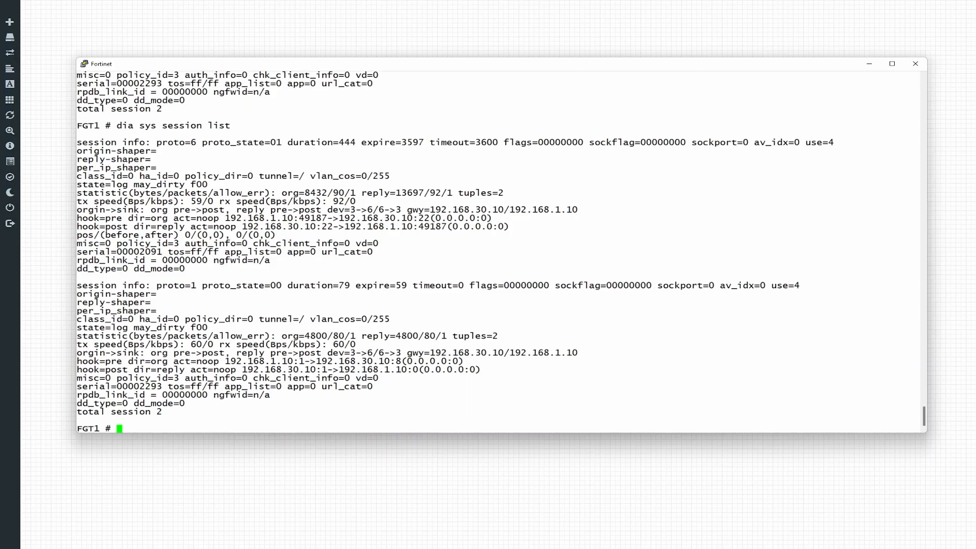
pyautogui.hotkey('alt', 'Tab')
pyautogui.hotkey('alt', 'Tab')
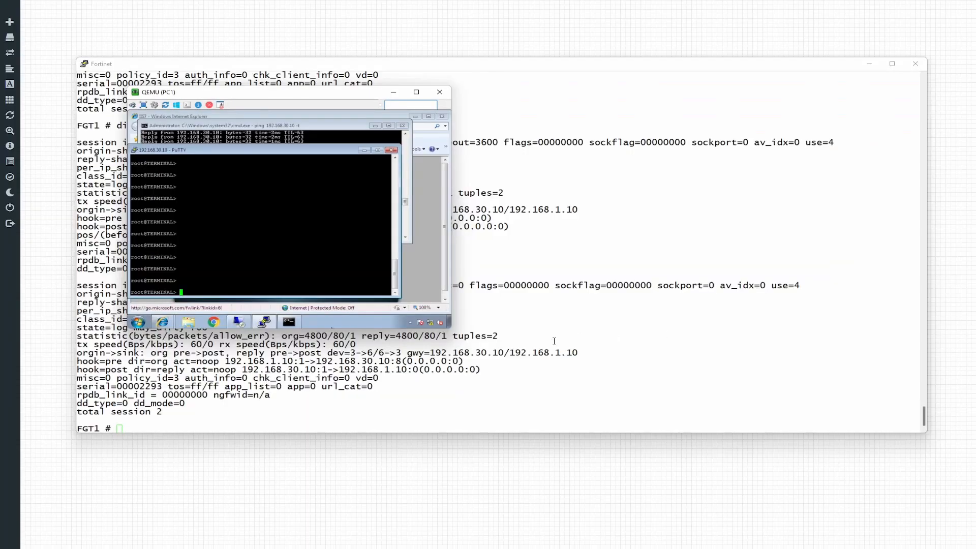
pyautogui.click(334, 139)
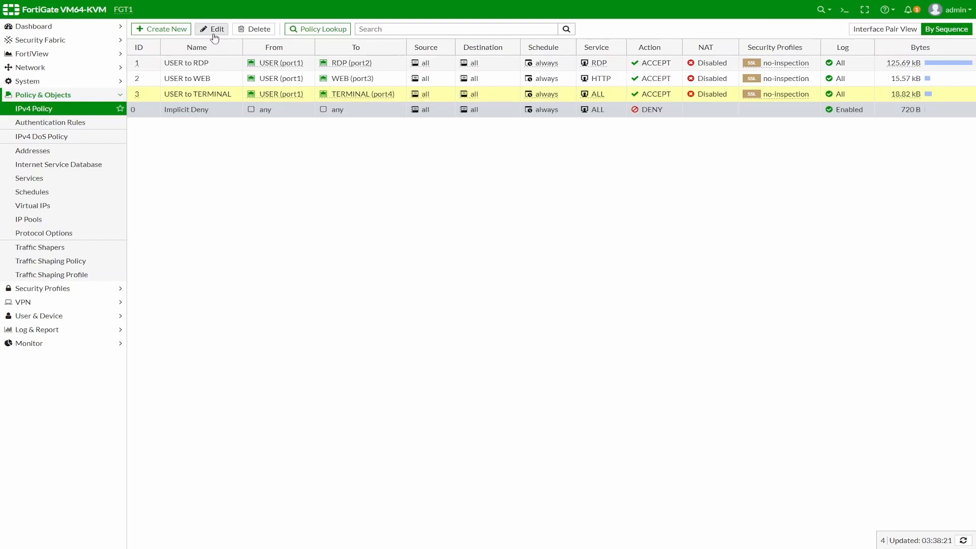
# Step: Edit the USER to TERMINAL policy, removing ALL and selecting SSH as its only service
pyautogui.click(212, 29)
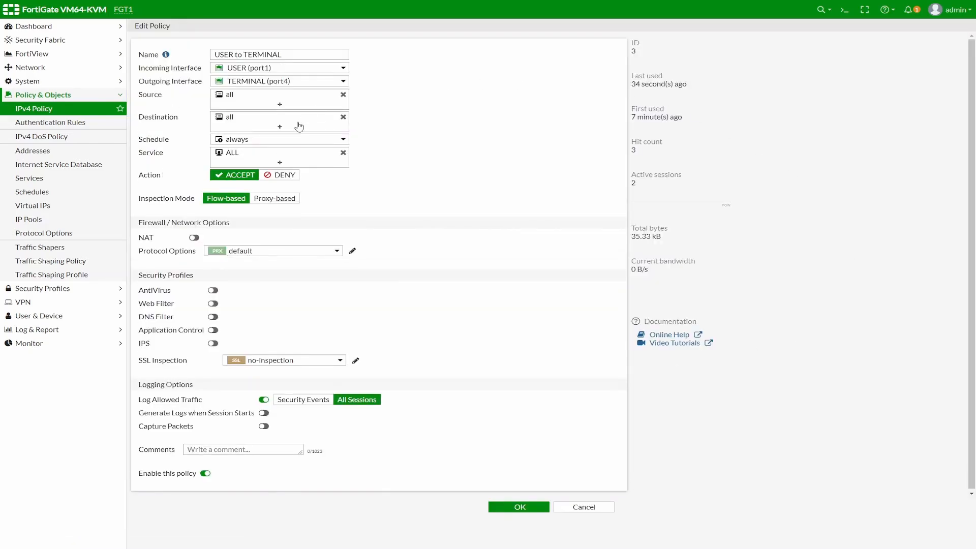
pyautogui.click(344, 154)
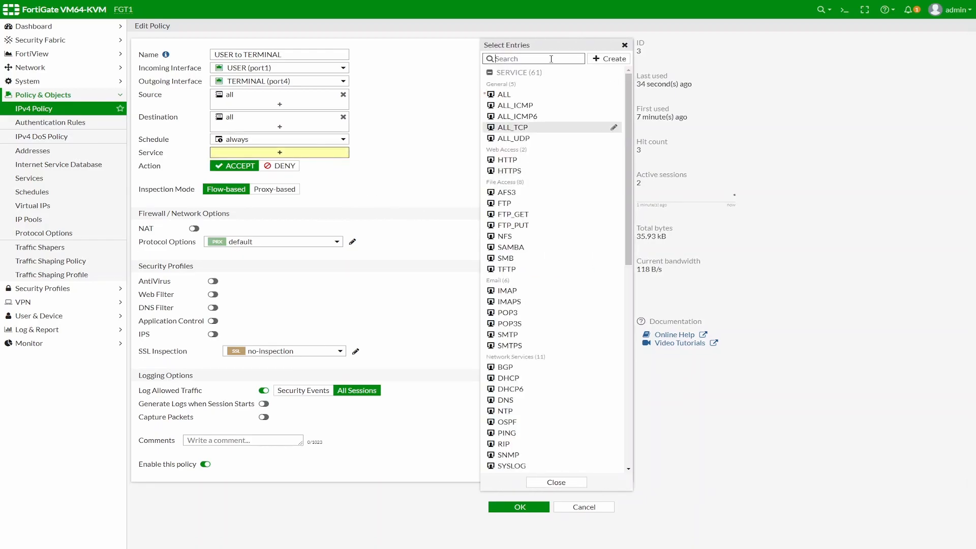
pyautogui.write('ssh')
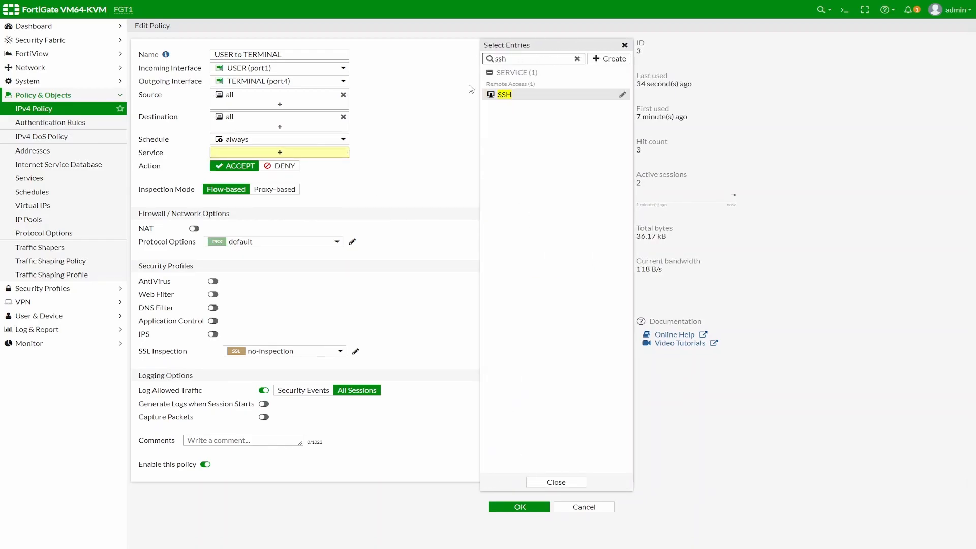
pyautogui.click(502, 96)
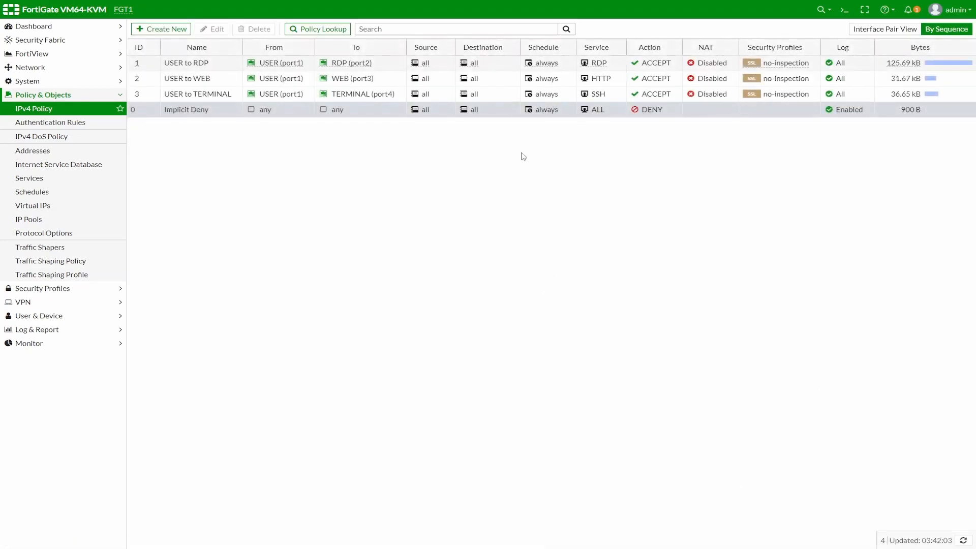
pyautogui.hotkey('alt', 'Tab')
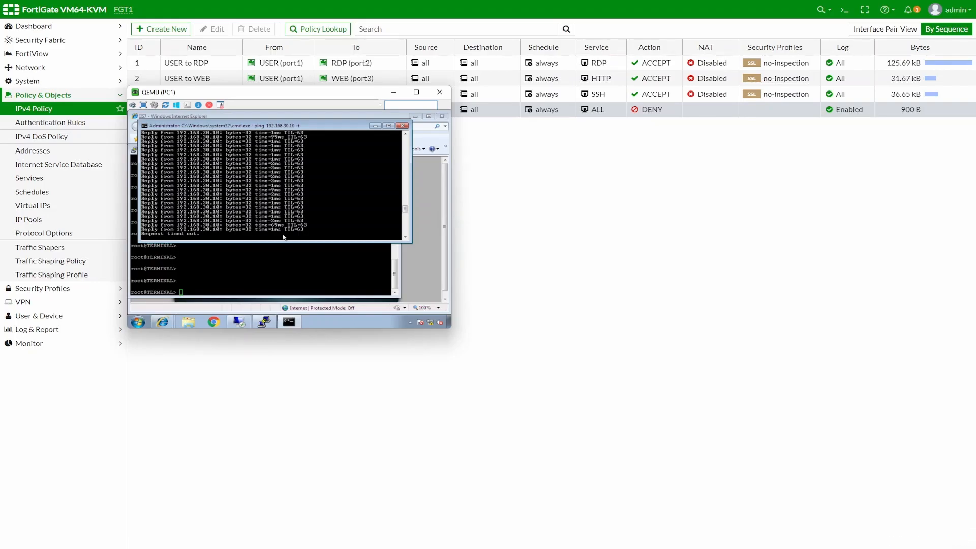
# Step: On the terminal server, run configure, edit system and show to view the enabled services
pyautogui.click(272, 273)
pyautogui.write('d')
pyautogui.press('Return')
pyautogui.press('Return')
pyautogui.press('Return')
pyautogui.press('Return')
pyautogui.press('Return')
pyautogui.write('d')
pyautogui.press('Return')
pyautogui.press('Return')
pyautogui.press('Return')
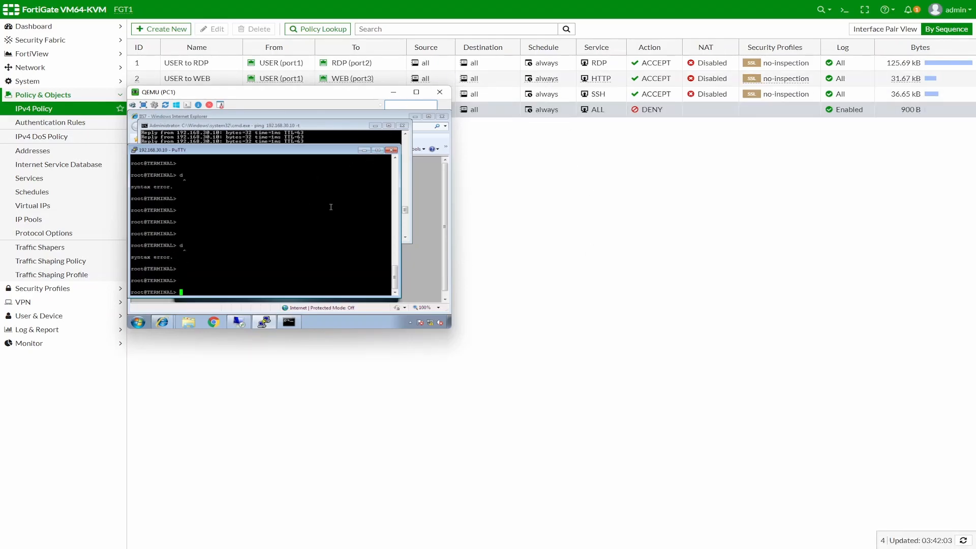
pyautogui.write('configure')
pyautogui.press('Return')
pyautogui.write('edit system')
pyautogui.press('Return')
pyautogui.write('show')
pyautogui.press('Return')
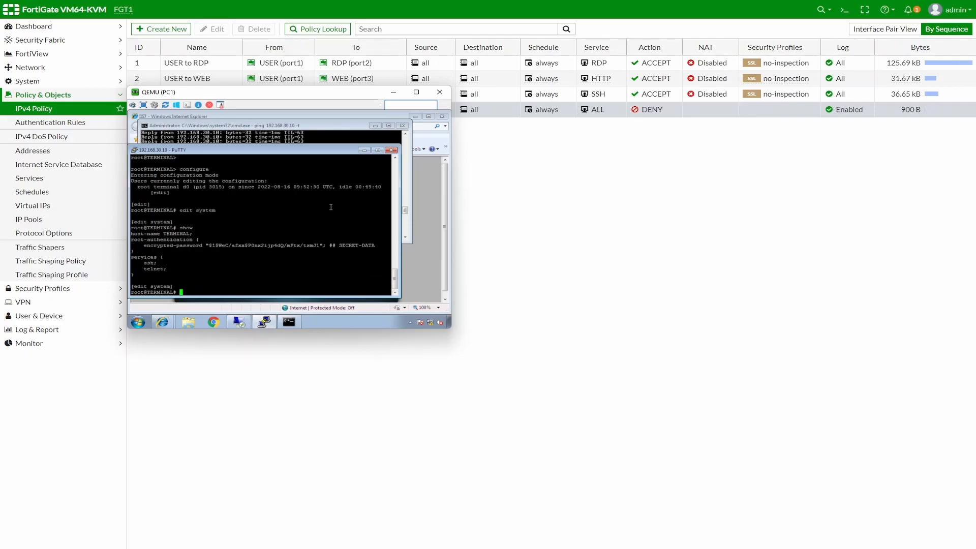
# Step: Exit the system hierarchy and configuration mode, then return to the operational CLI with 'cli'
pyautogui.write('exit')
pyautogui.press('Return')
pyautogui.write('exit')
pyautogui.press('Return')
pyautogui.write('exit')
pyautogui.press('Return')
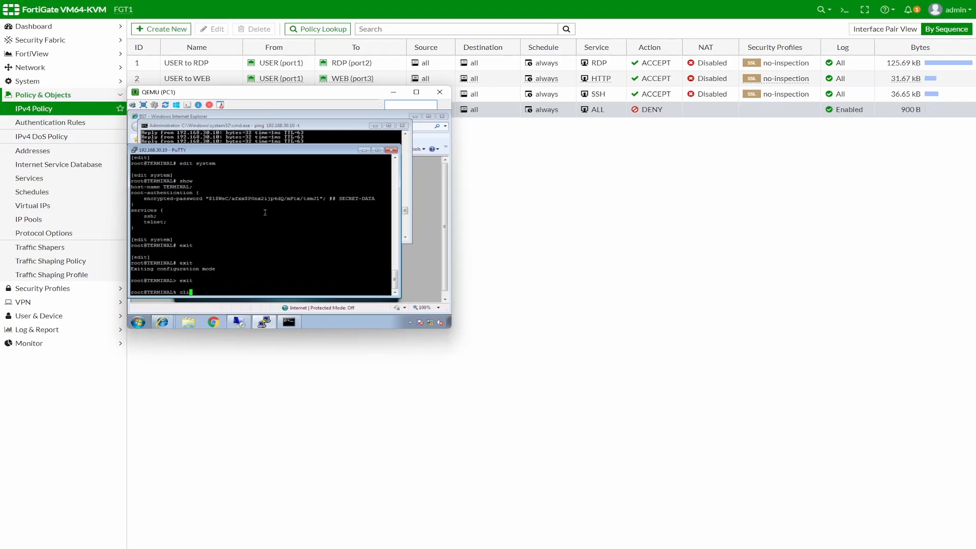
pyautogui.write('cli')
pyautogui.press('Return')
pyautogui.press('Return')
pyautogui.press('Return')
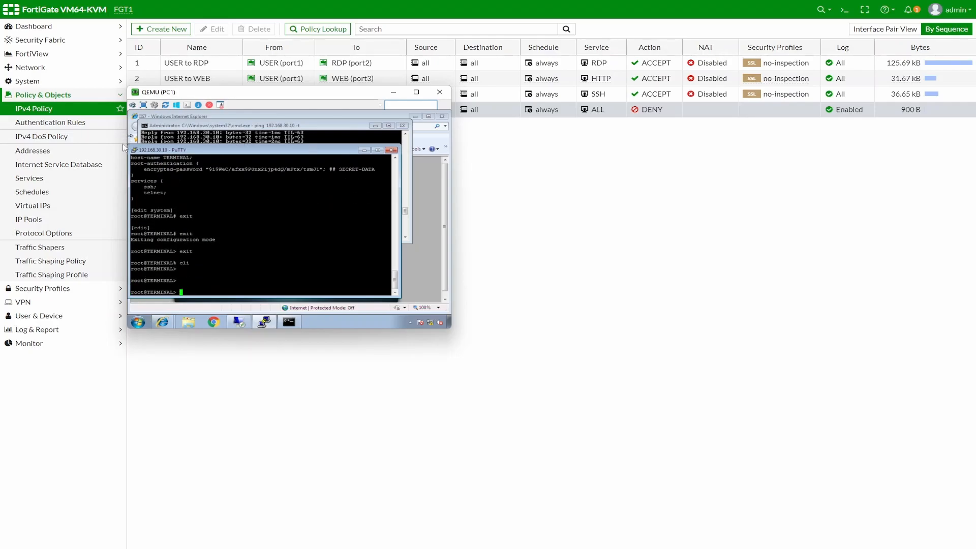
# Step: Open a new PuTTY Telnet session on port 23 to 192.168.30.10
pyautogui.click(137, 151)
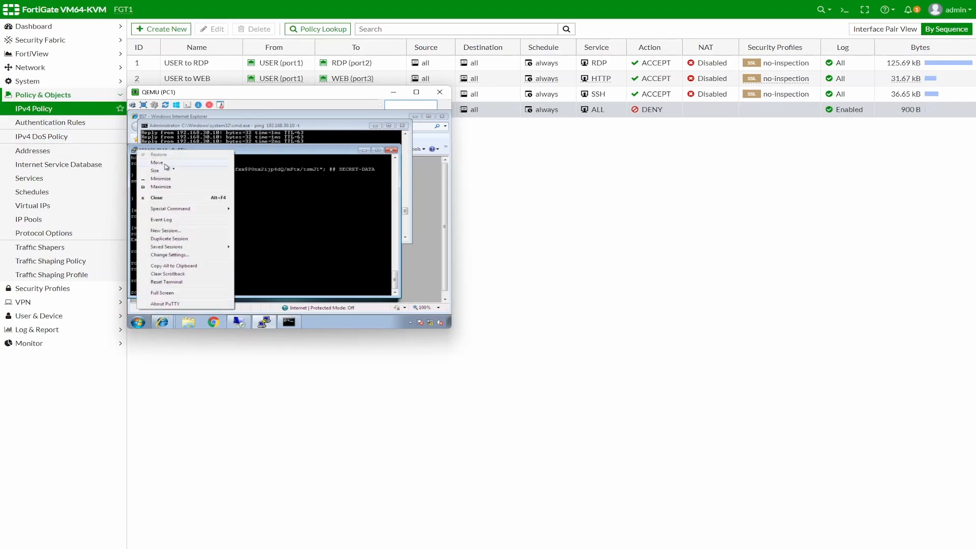
pyautogui.click(164, 234)
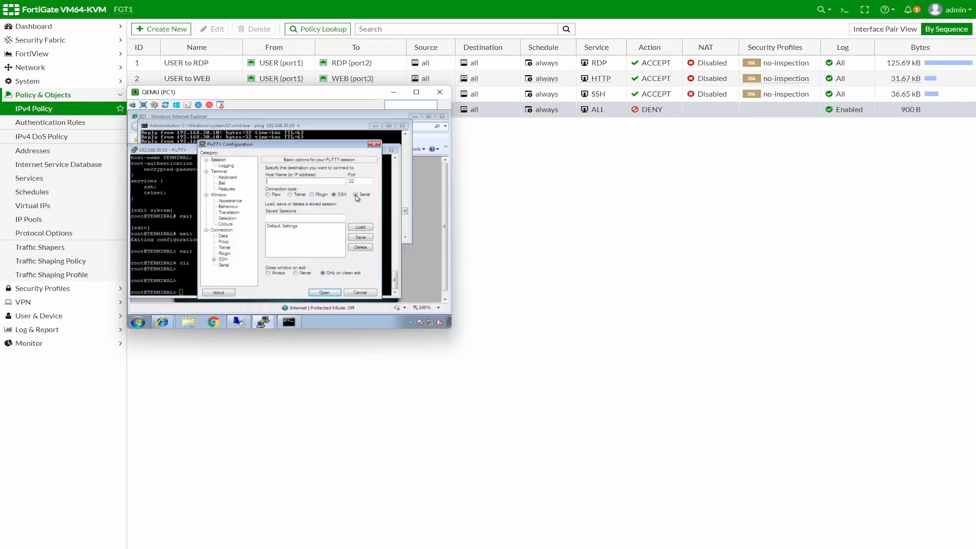
pyautogui.click(290, 195)
pyautogui.press('Return')
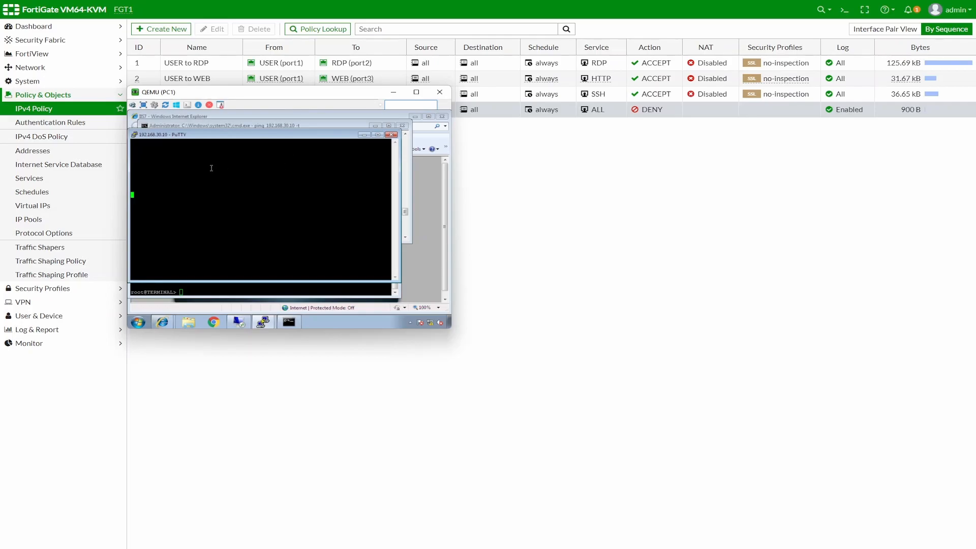
pyautogui.click(768, 249)
# Step: Edit the USER to TERMINAL policy, search 'tel', add TELNET next to SSH, and save
pyautogui.click(199, 98)
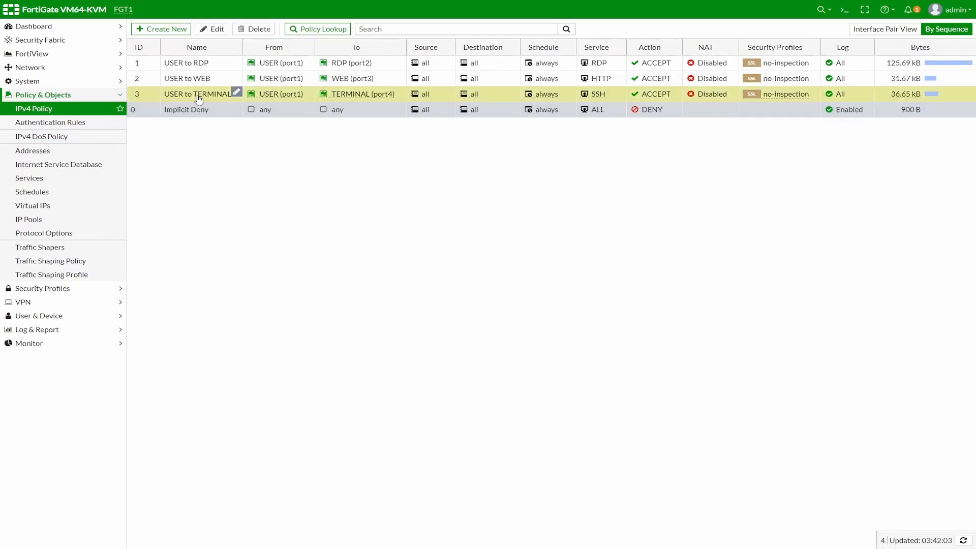
pyautogui.click(216, 29)
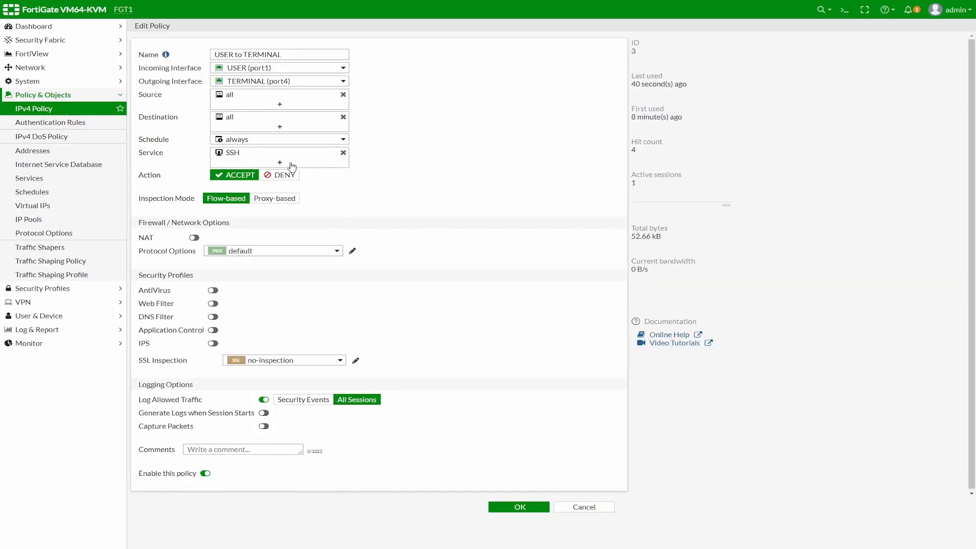
pyautogui.click(293, 166)
pyautogui.write('tel')
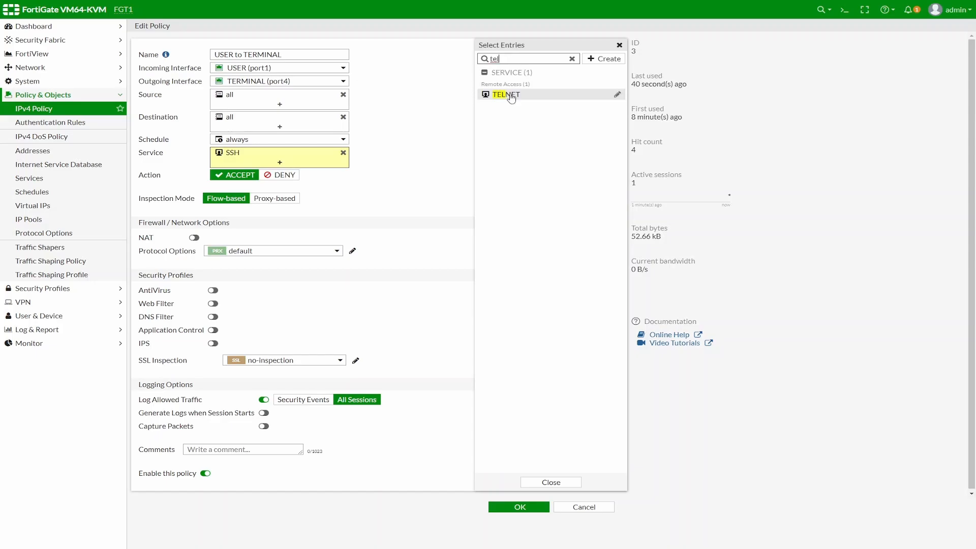
pyautogui.click(508, 95)
pyautogui.click(519, 517)
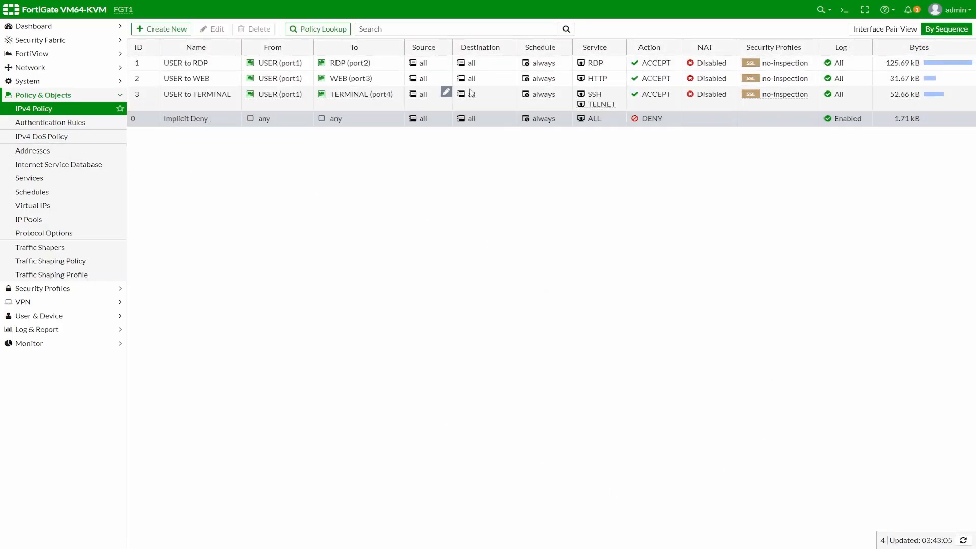
pyautogui.moveTo(605, 104)
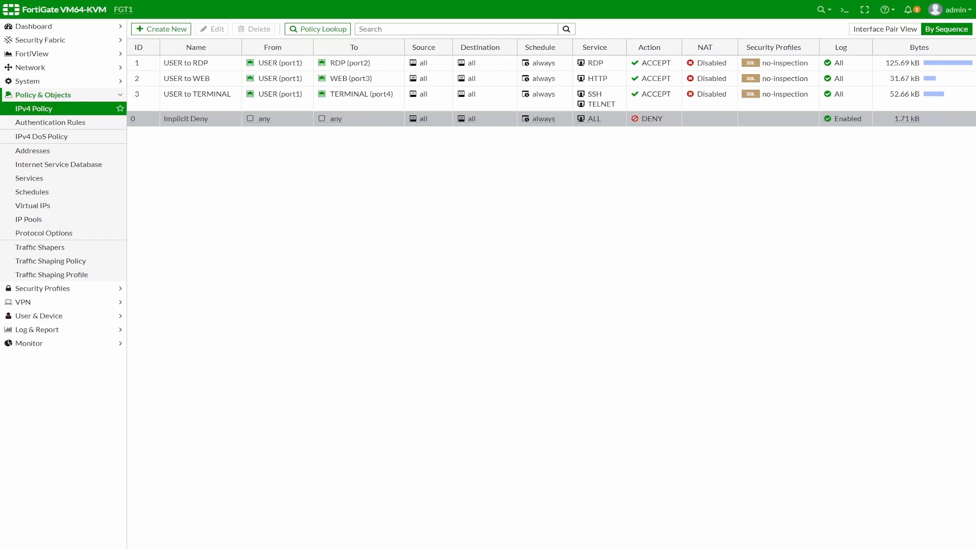
pyautogui.hotkey('alt', 'Tab')
# Step: Dismiss the PuTTY error, restart the Telnet session, and attempt a login as root with its password
pyautogui.click(331, 240)
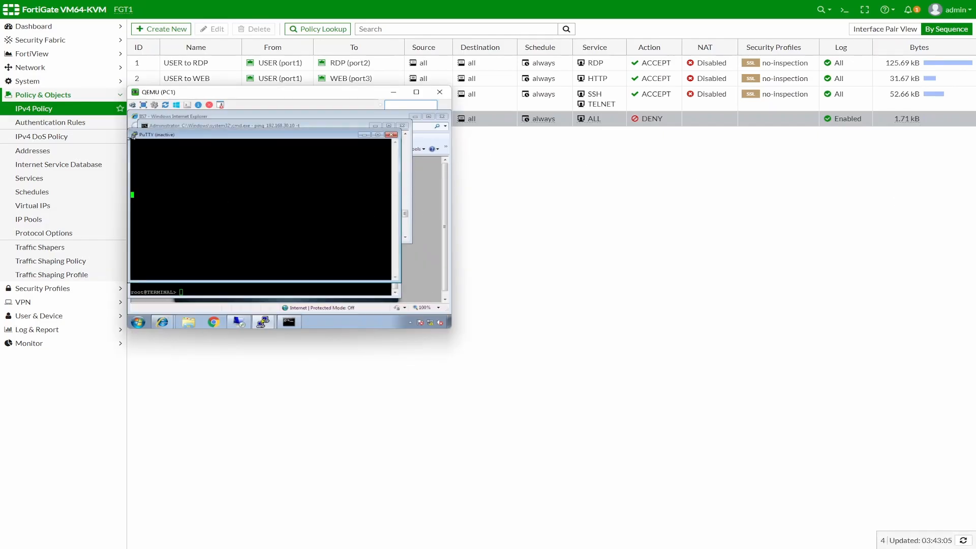
pyautogui.click(134, 135)
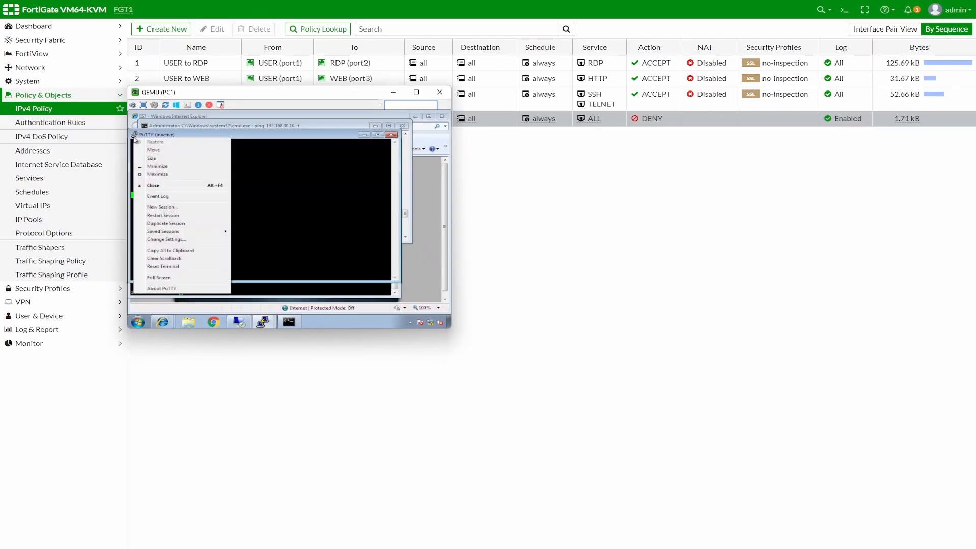
pyautogui.click(167, 216)
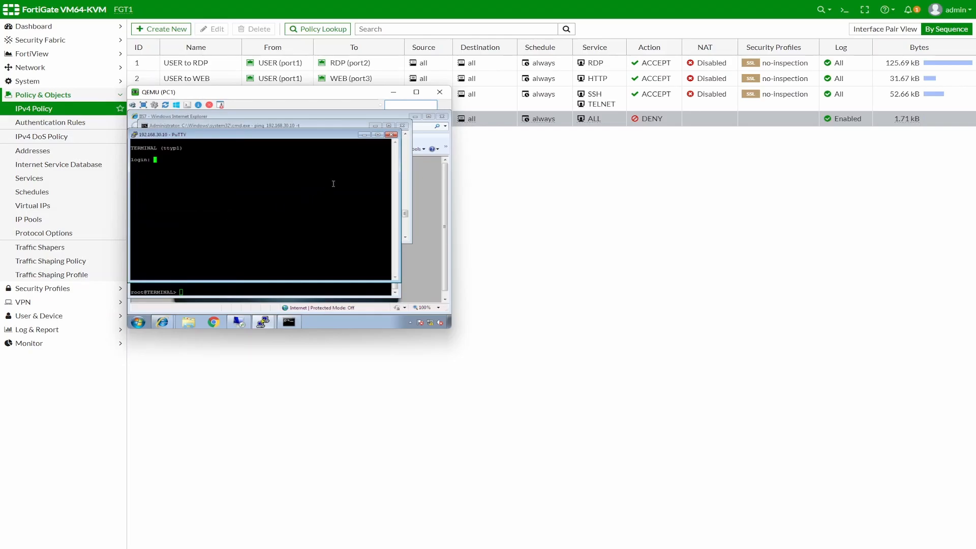
pyautogui.write('root')
pyautogui.press('Return')
pyautogui.press('Return')
pyautogui.write('root')
pyautogui.press('Return')
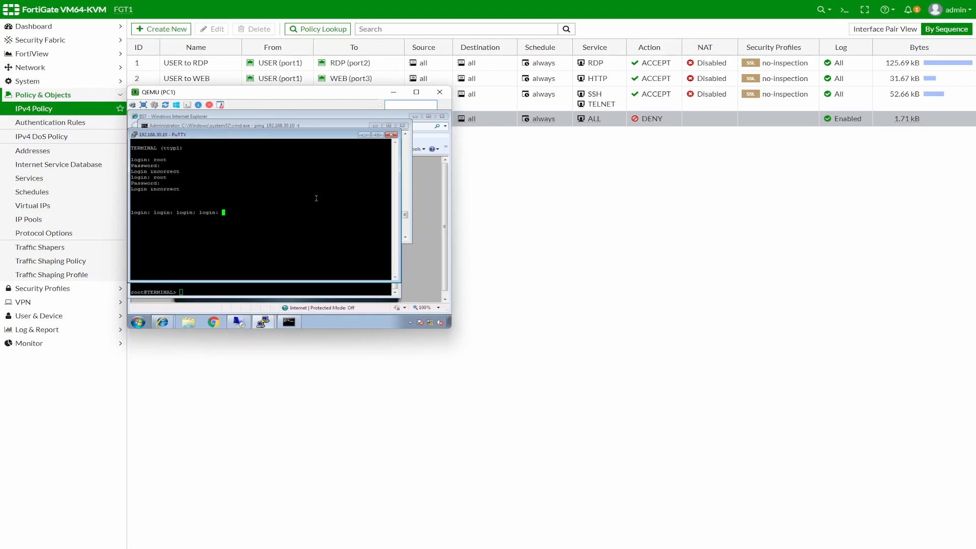
# Step: Bring the FortiGate policy page forward, then switch to the firewall's command-line session
pyautogui.click(600, 217)
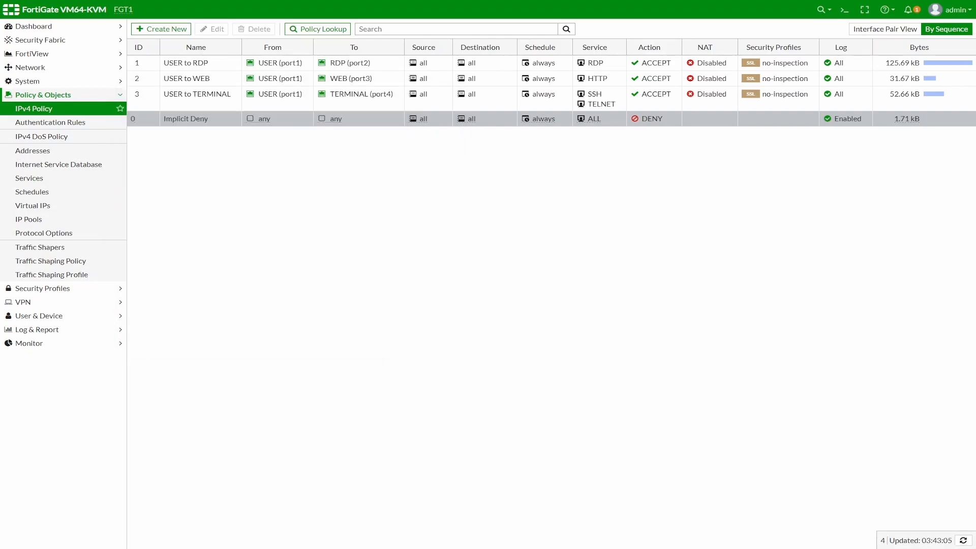
pyautogui.hotkey('alt', 'Tab')
# Step: Run 'dia sys session list' and highlight the Telnet port 23 and SSH port 22 sessions to 192.168.30.10
pyautogui.press('Return')
pyautogui.press('Return')
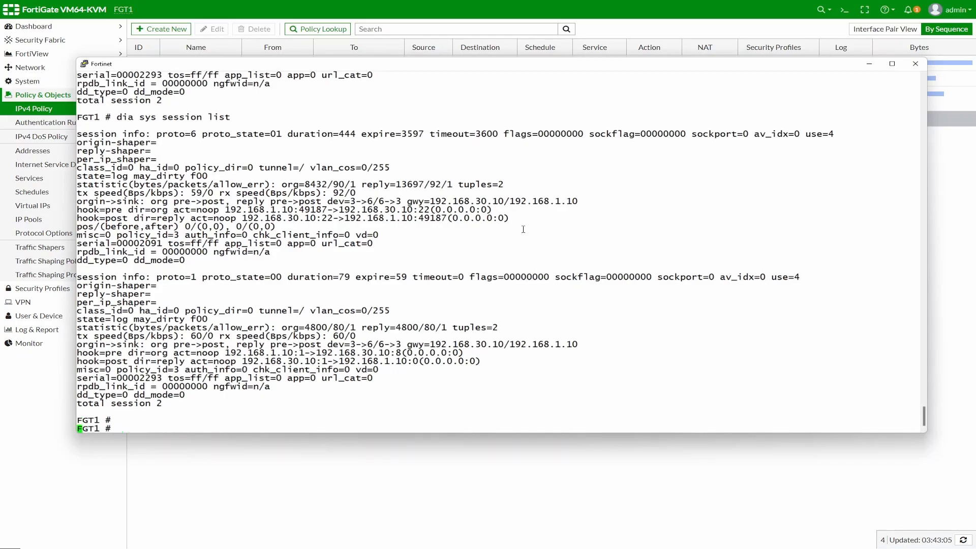
pyautogui.write('dia sys session list')
pyautogui.press('Return')
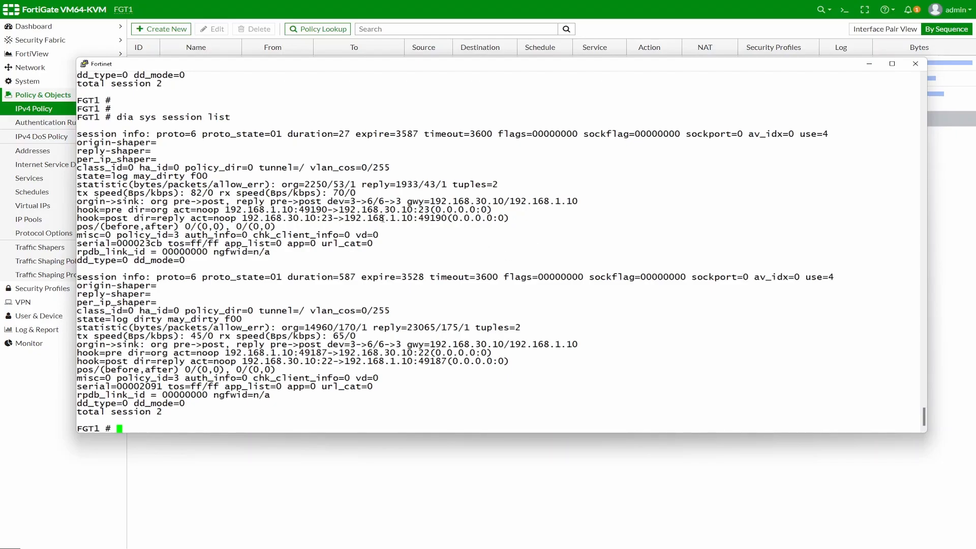
pyautogui.moveTo(419, 207); pyautogui.dragTo(425, 209)
pyautogui.moveTo(158, 135); pyautogui.dragTo(199, 132)
pyautogui.moveTo(419, 209); pyautogui.dragTo(429, 210)
pyautogui.moveTo(342, 352); pyautogui.dragTo(424, 352)
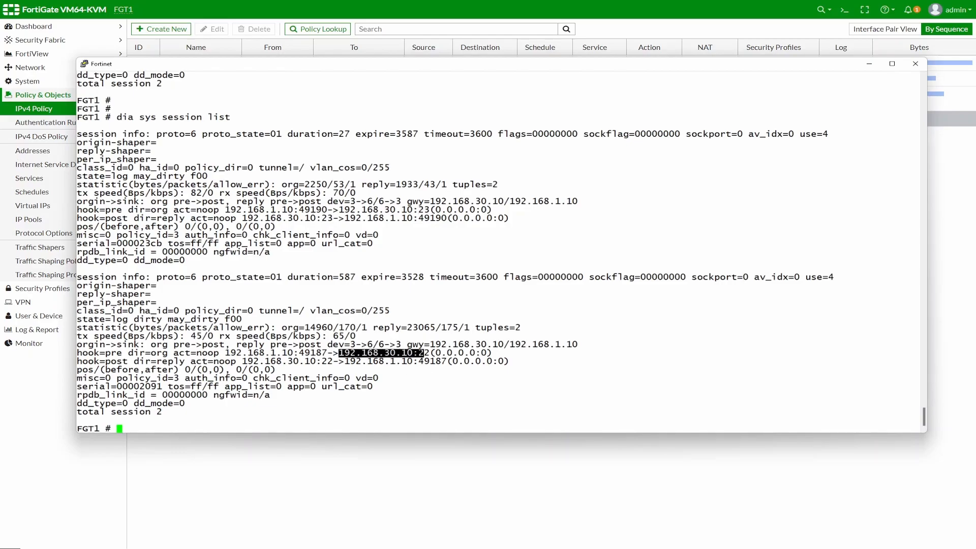
pyautogui.click(870, 64)
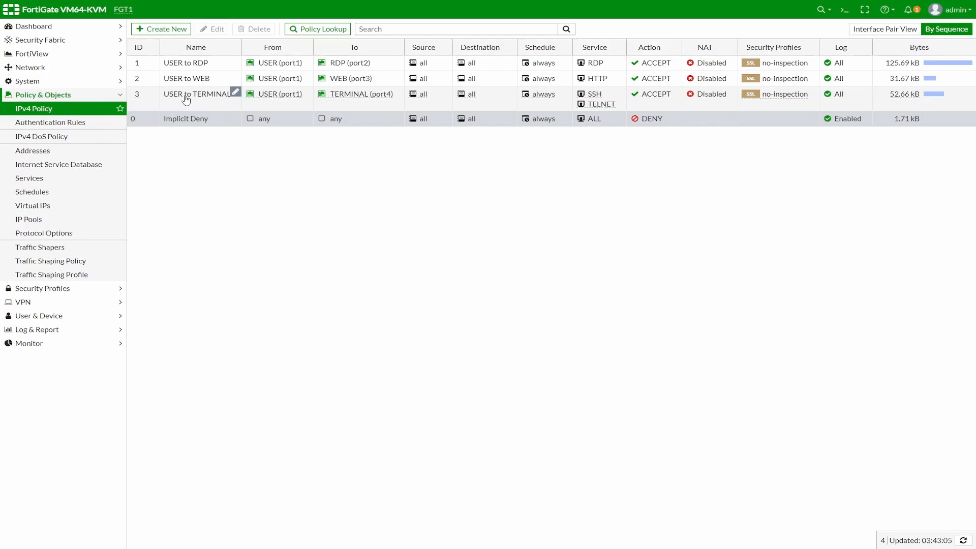
# Step: Edit the USER to RDP policy and begin creating a new source address
pyautogui.click(181, 66)
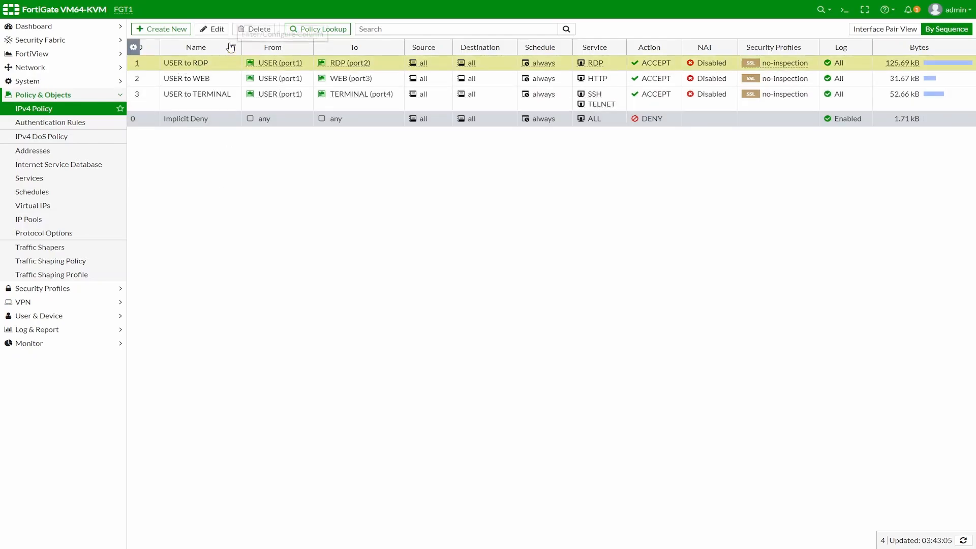
pyautogui.click(212, 29)
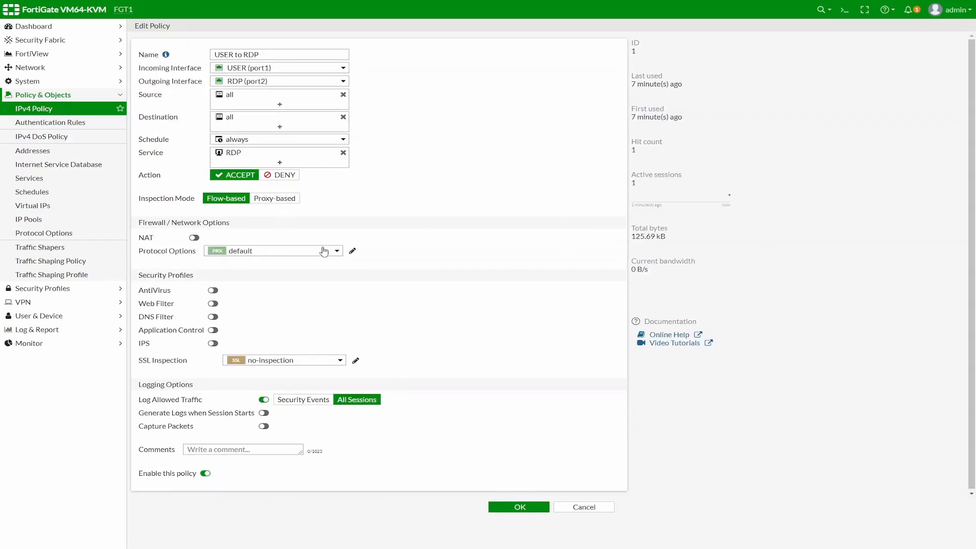
pyautogui.click(279, 105)
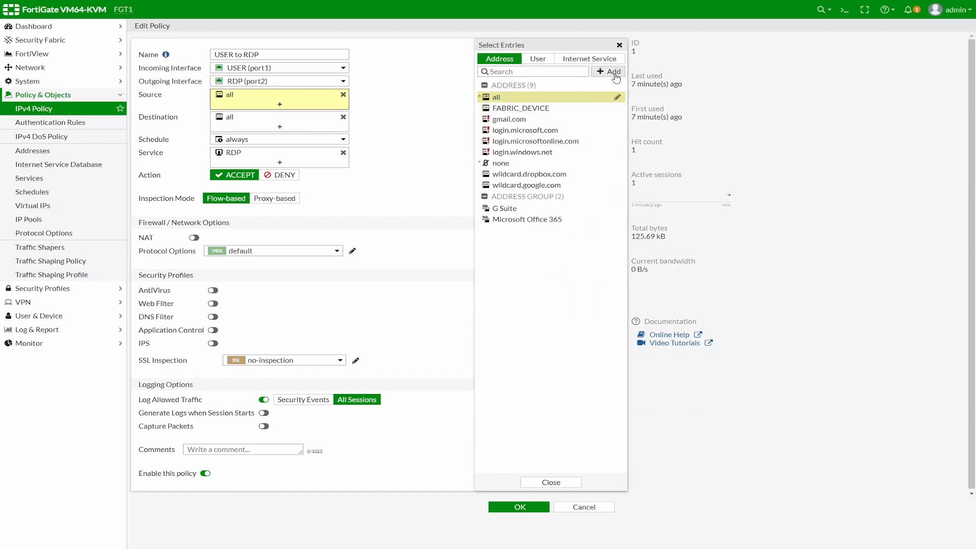
pyautogui.click(613, 74)
pyautogui.click(548, 101)
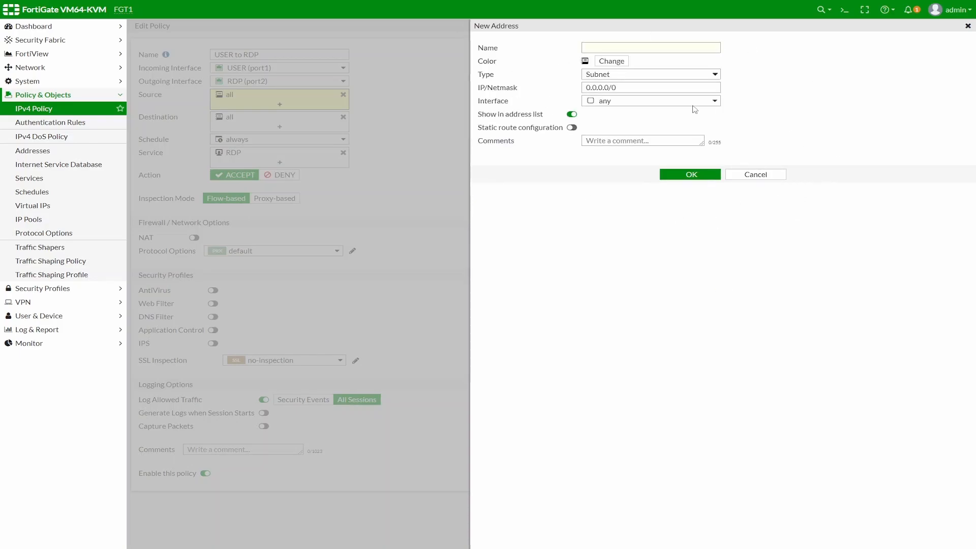
# Step: Create address PC1 as 192.168.1.10/32 and save it as the policy's source
pyautogui.click(614, 48)
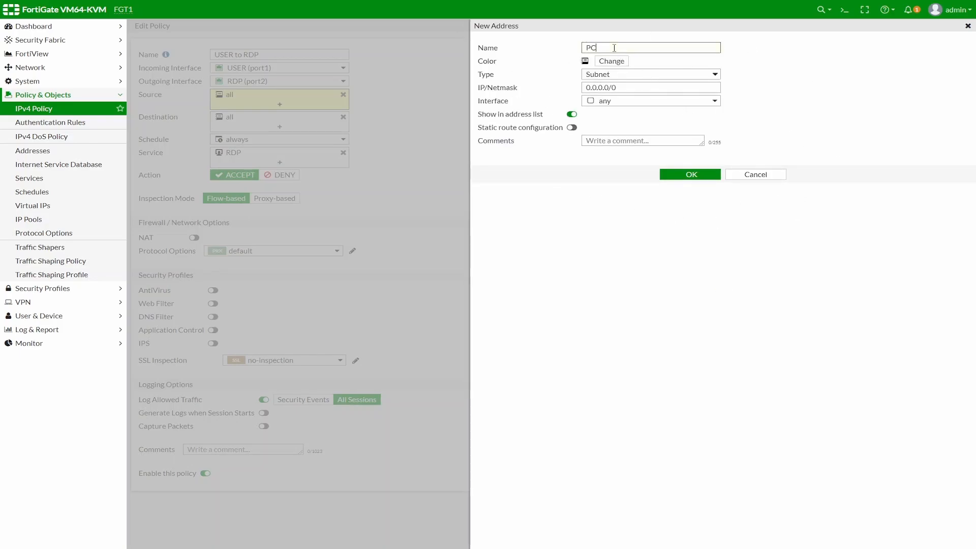
pyautogui.click(673, 87)
pyautogui.write('192.168.1.10')
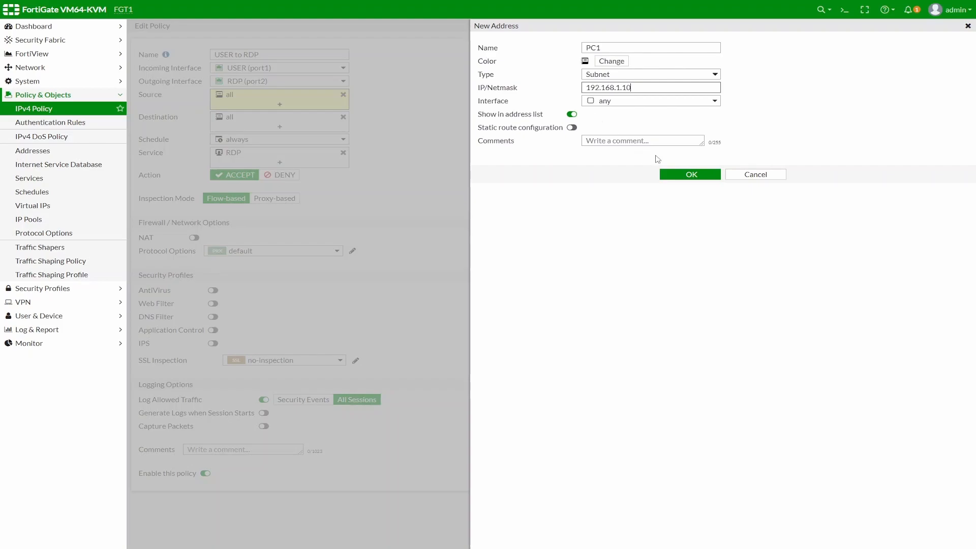
pyautogui.click(692, 175)
pyautogui.click(642, 87)
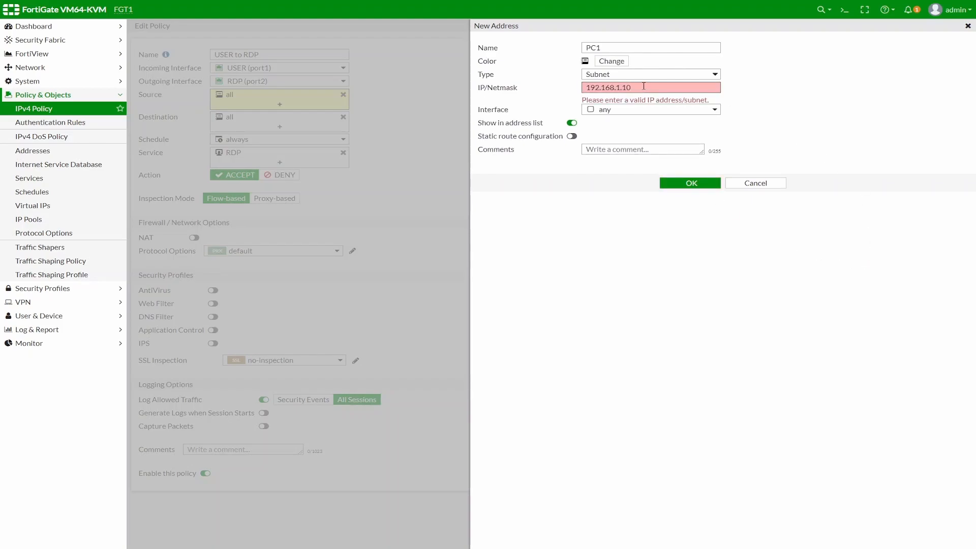
pyautogui.write('/32')
pyautogui.click(684, 182)
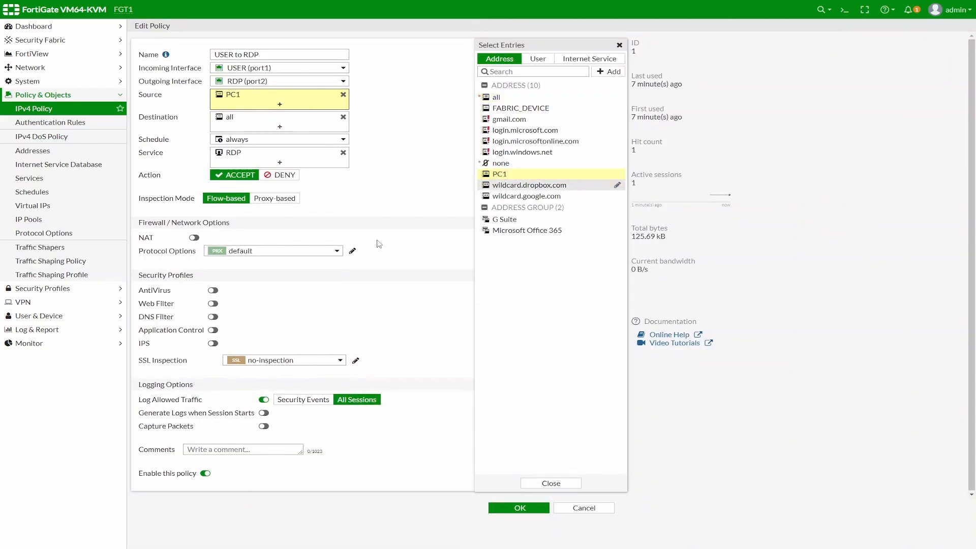
pyautogui.click(533, 512)
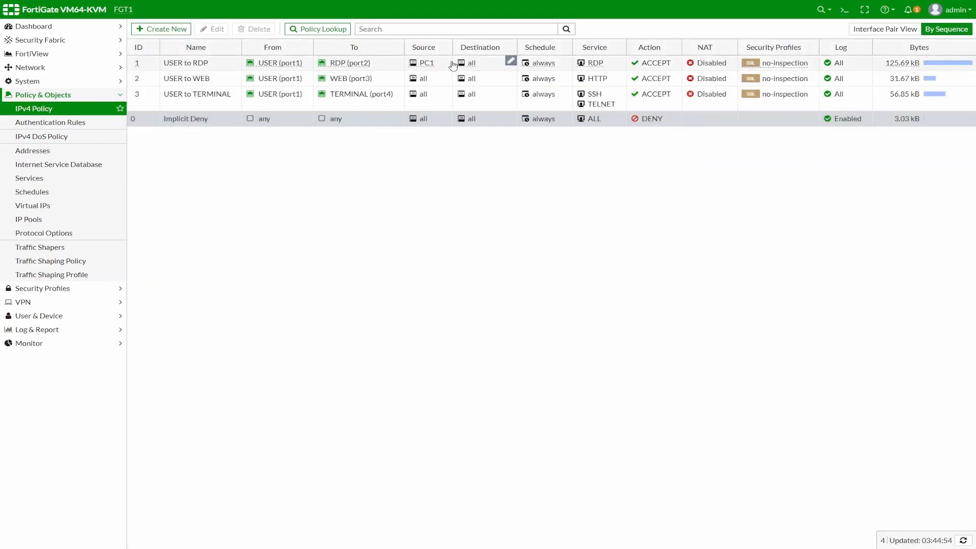
# Step: Replace the USER to WEB policy's source with PC1 and save
pyautogui.moveTo(431, 70)
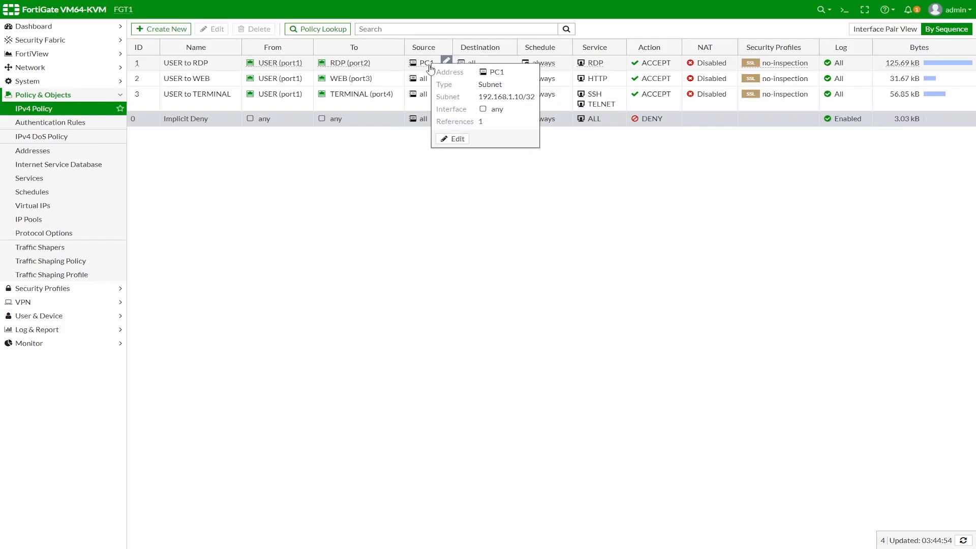
pyautogui.click(191, 80)
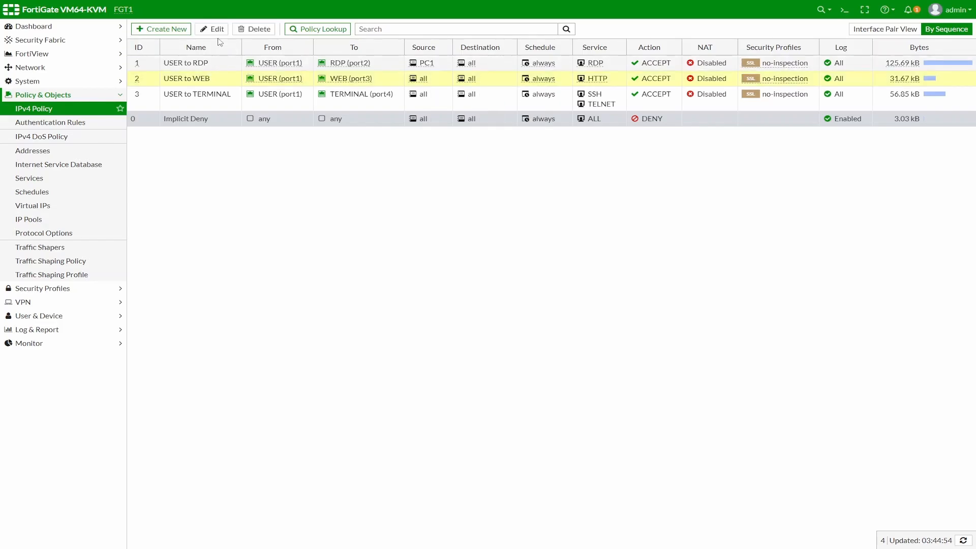
pyautogui.click(216, 30)
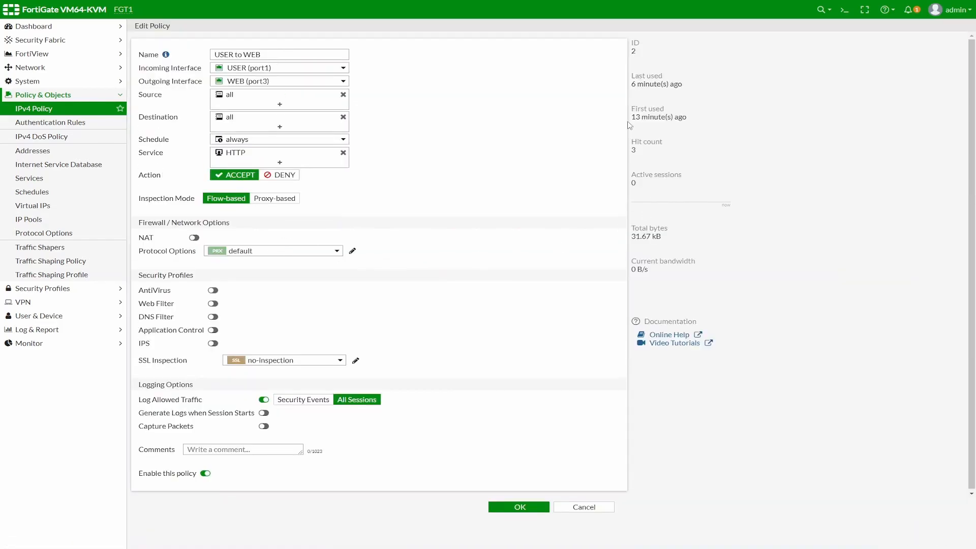
pyautogui.click(344, 95)
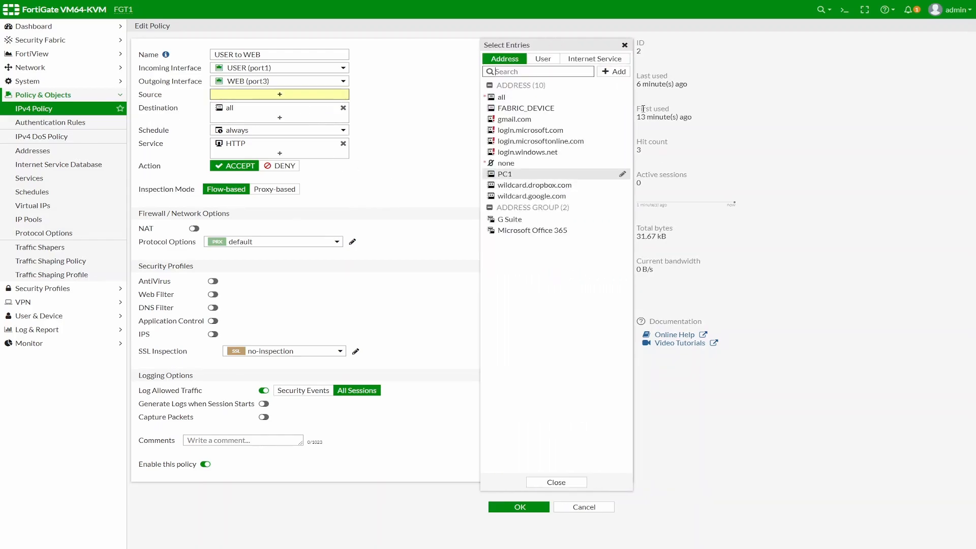
pyautogui.click(503, 174)
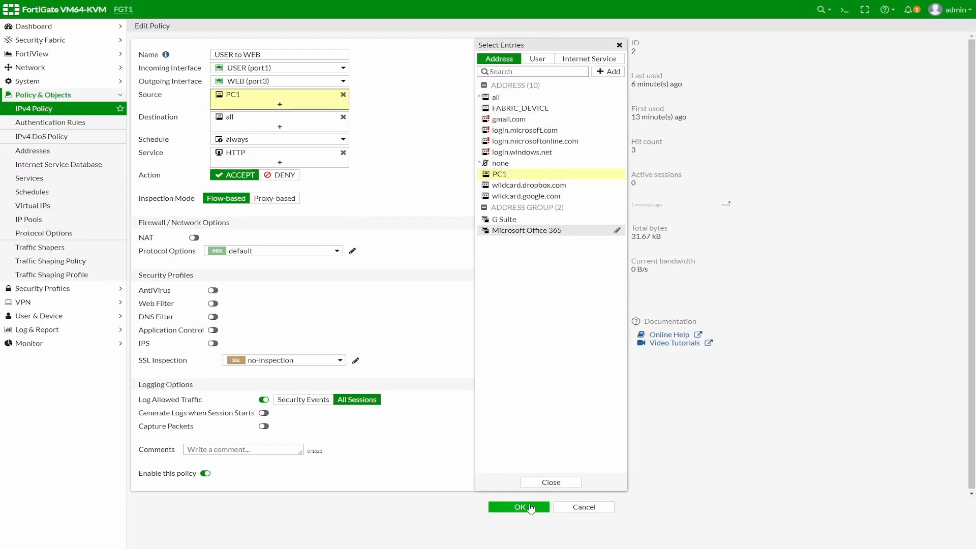
pyautogui.click(529, 509)
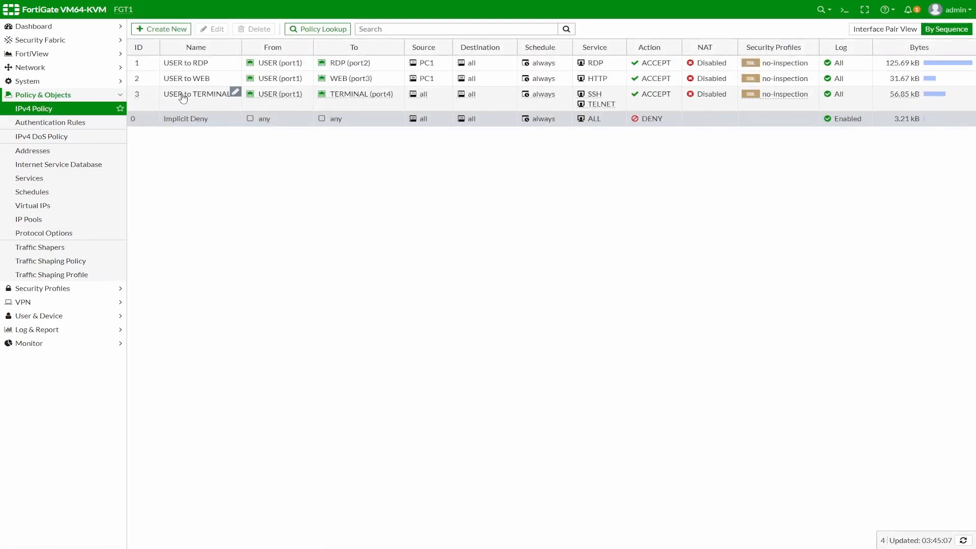
# Step: Replace the USER to TERMINAL policy's source with PC1, save, and check PC1's details
pyautogui.click(208, 33)
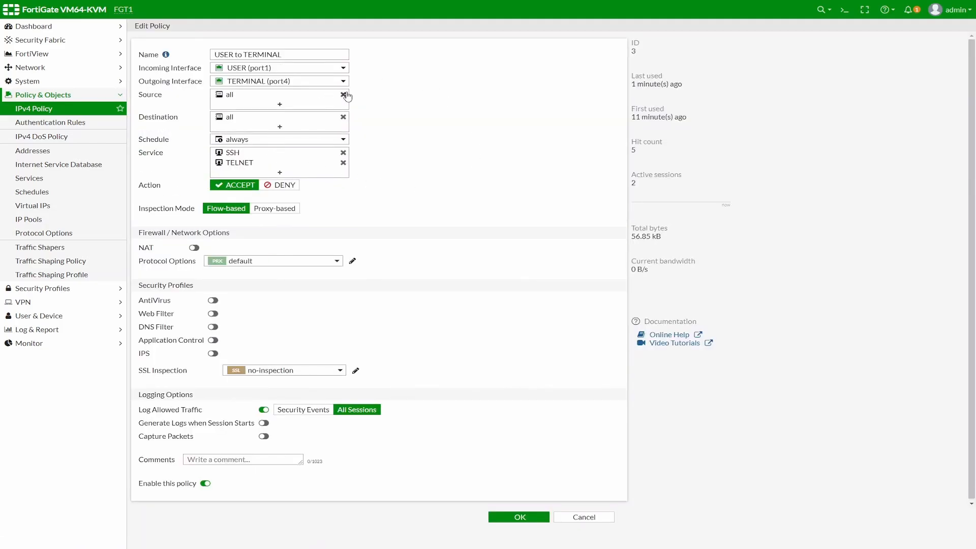
pyautogui.click(343, 94)
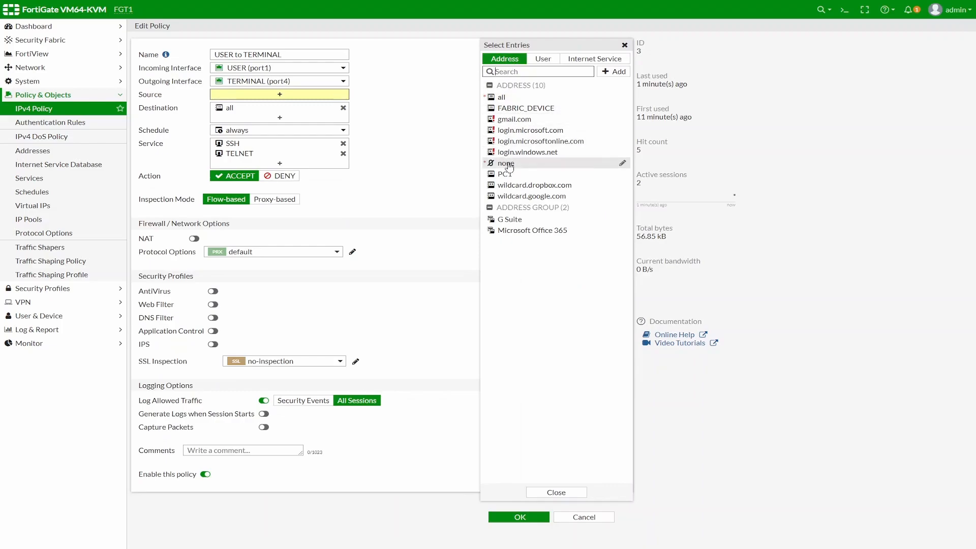
pyautogui.click(539, 177)
pyautogui.click(519, 517)
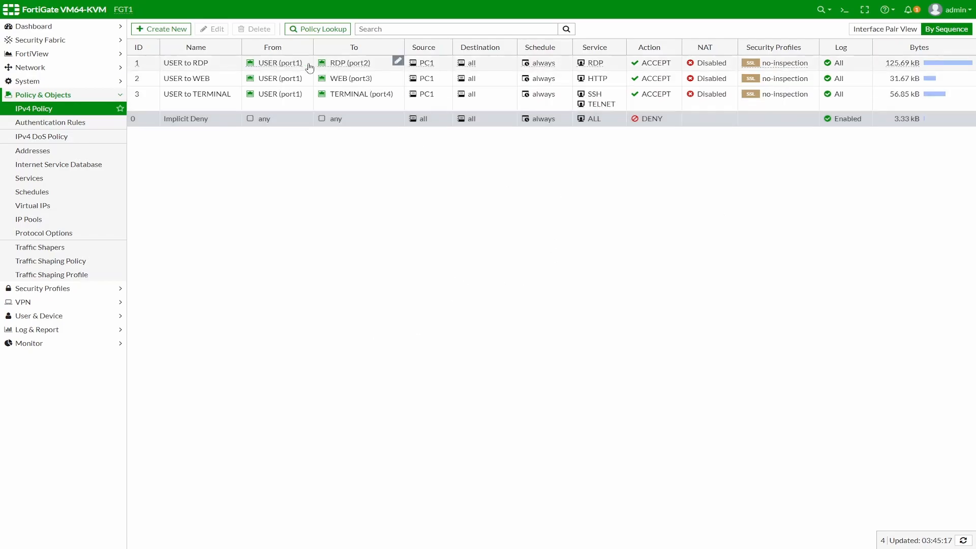
pyautogui.moveTo(298, 62)
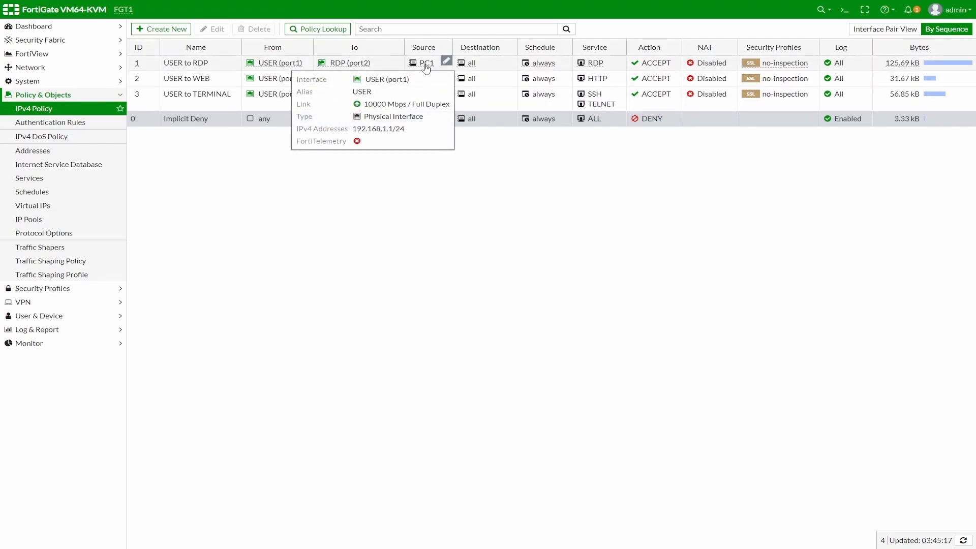
pyautogui.moveTo(432, 66)
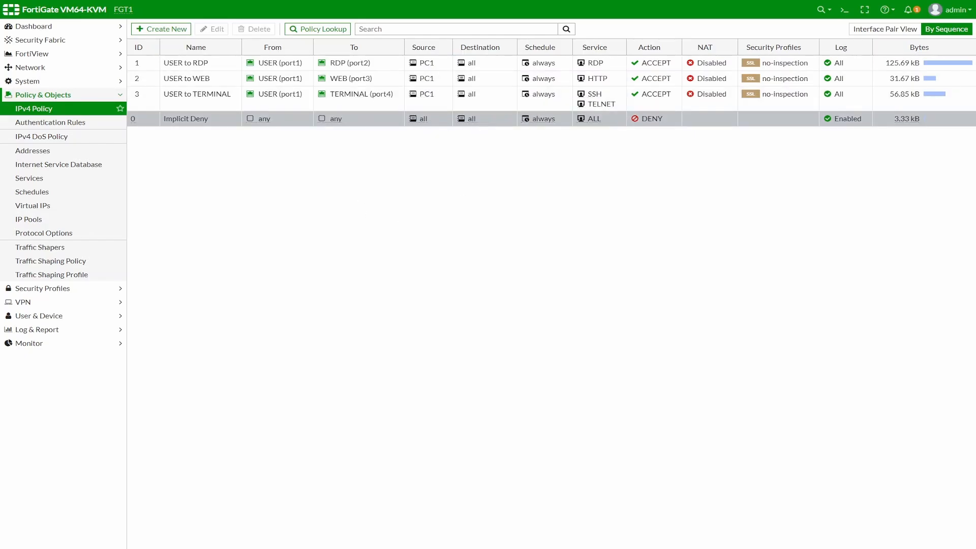
# Step: On PC1, end the failed Telnet session, check SSH, and open the RDP SERVER folder over remote desktop
pyautogui.hotkey('alt', 'Tab')
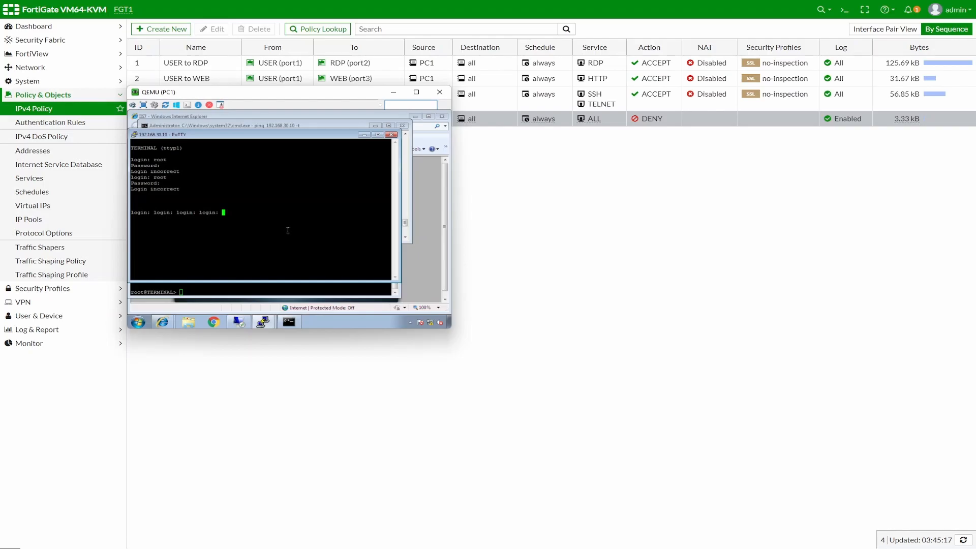
pyautogui.press('Return')
pyautogui.press('Return')
pyautogui.press('Return')
pyautogui.press('Return')
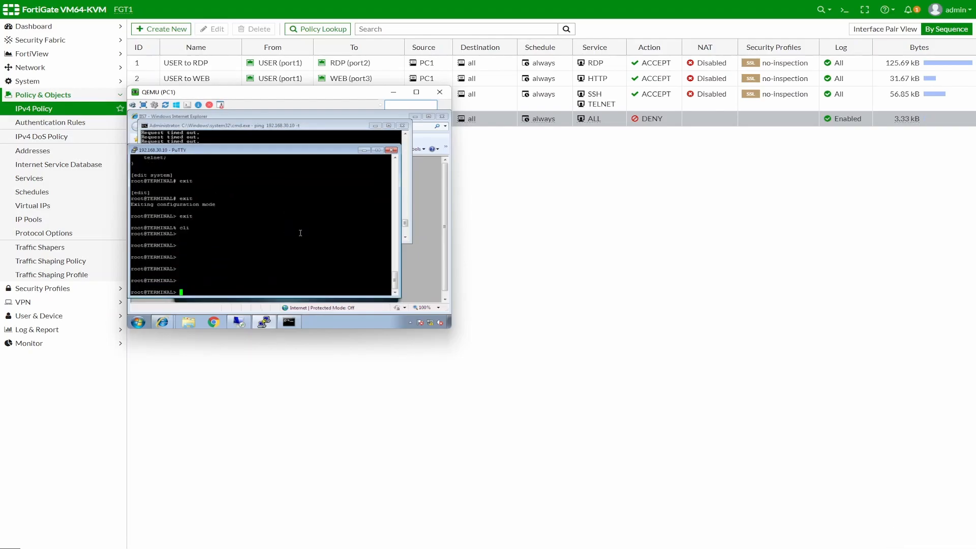
pyautogui.press('Return')
pyautogui.press('Return')
pyautogui.press('Return')
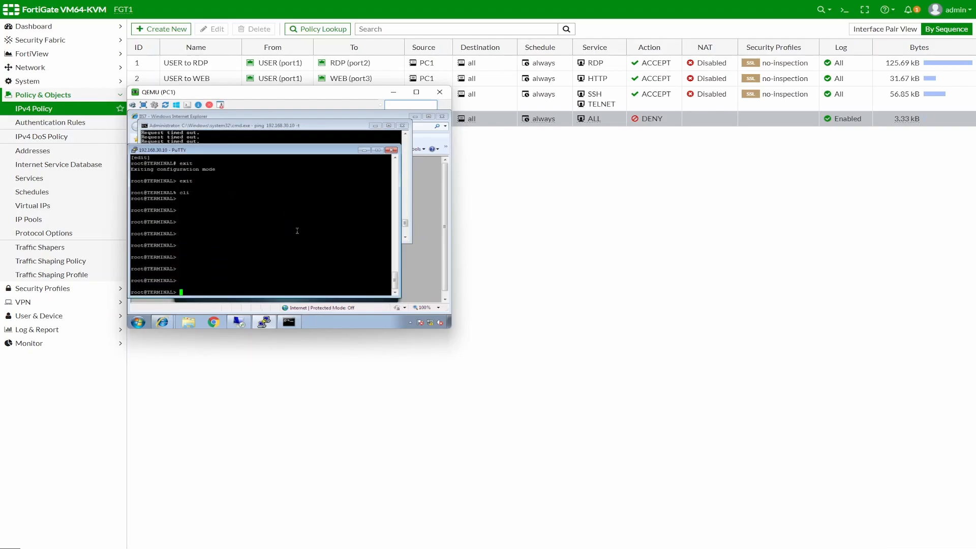
pyautogui.click(263, 322)
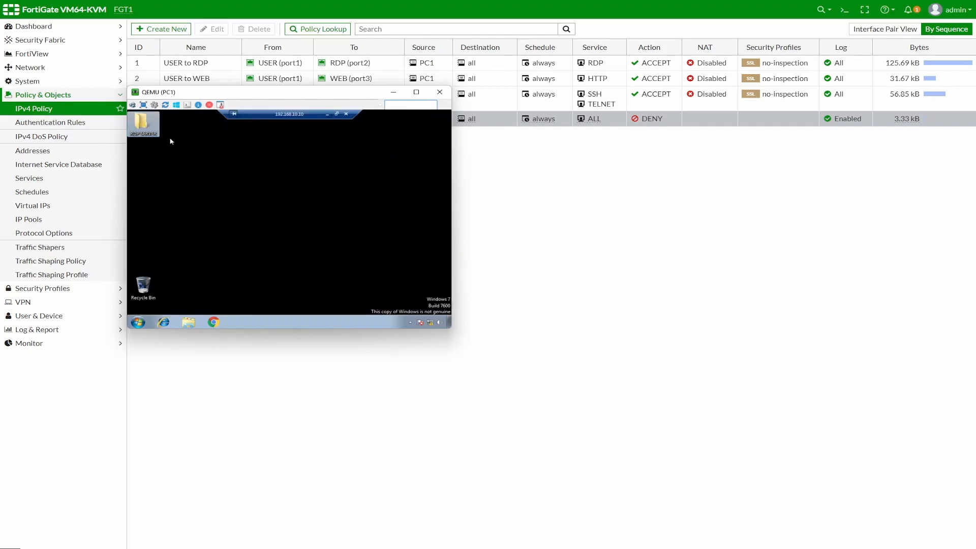
pyautogui.doubleClick(143, 125)
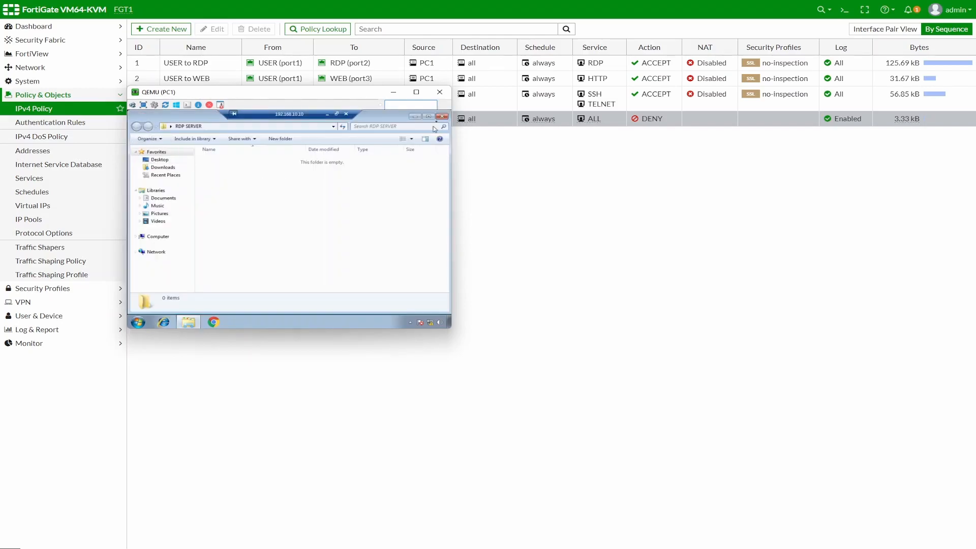
pyautogui.click(442, 117)
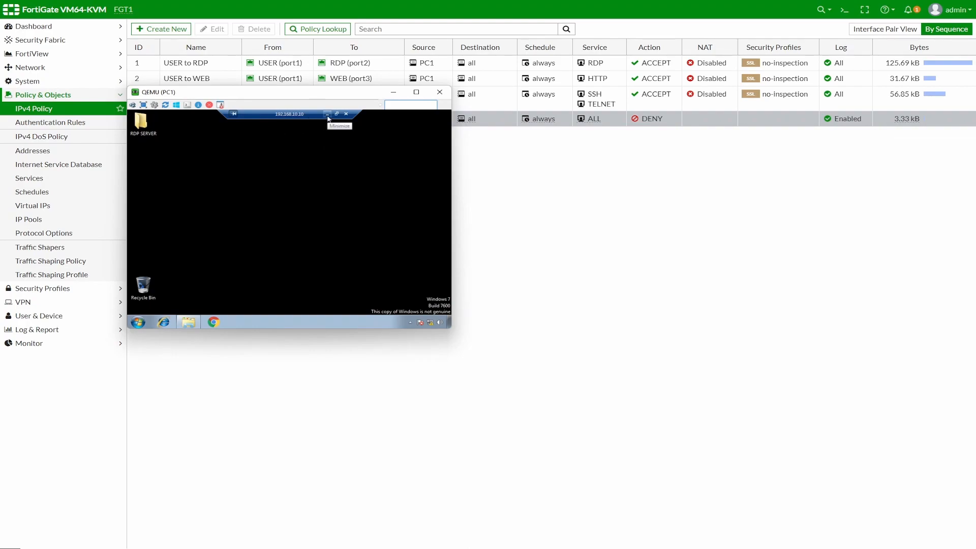
pyautogui.click(393, 92)
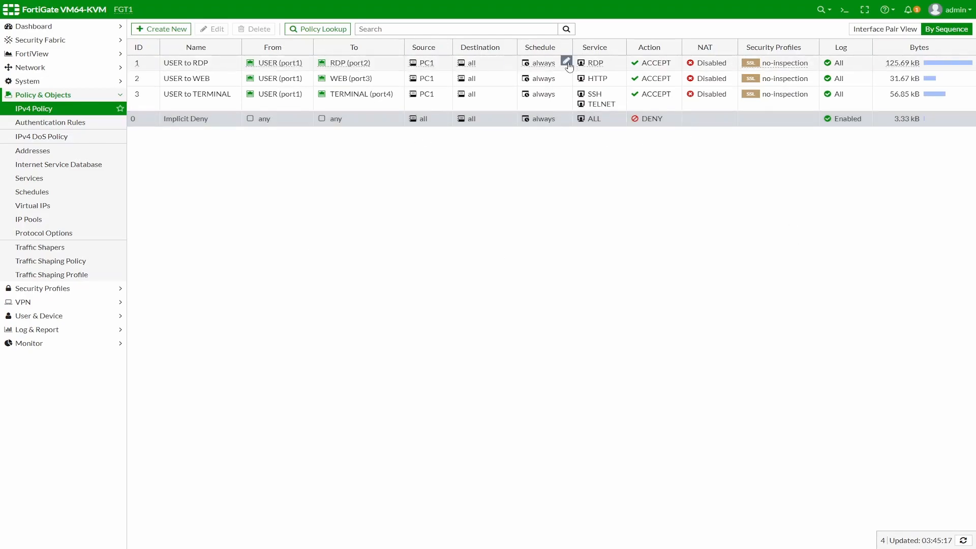
# Step: Create the RDP-SERVER address for 192.168.10.10 and save it as USER to RDP's destination
pyautogui.click(203, 63)
pyautogui.click(213, 30)
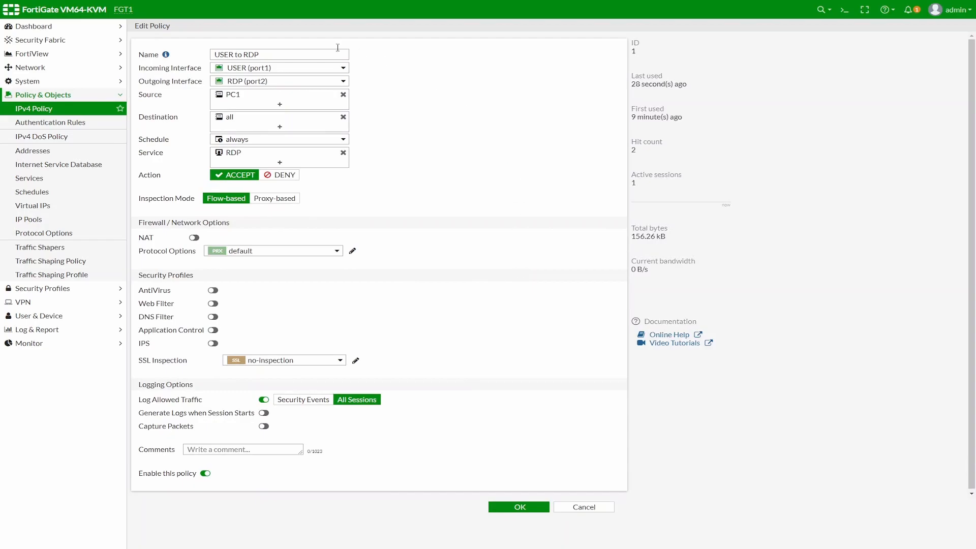
pyautogui.click(313, 122)
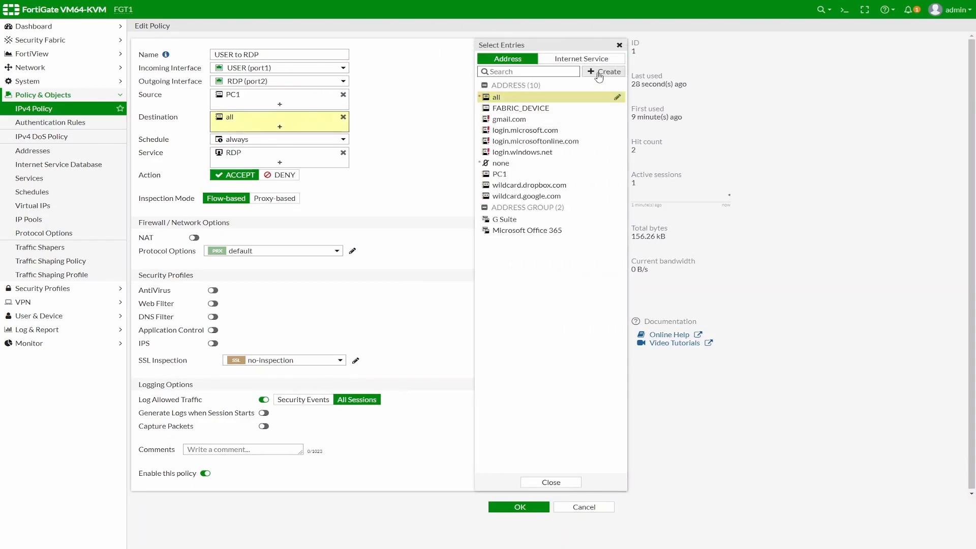
pyautogui.click(604, 71)
pyautogui.click(507, 101)
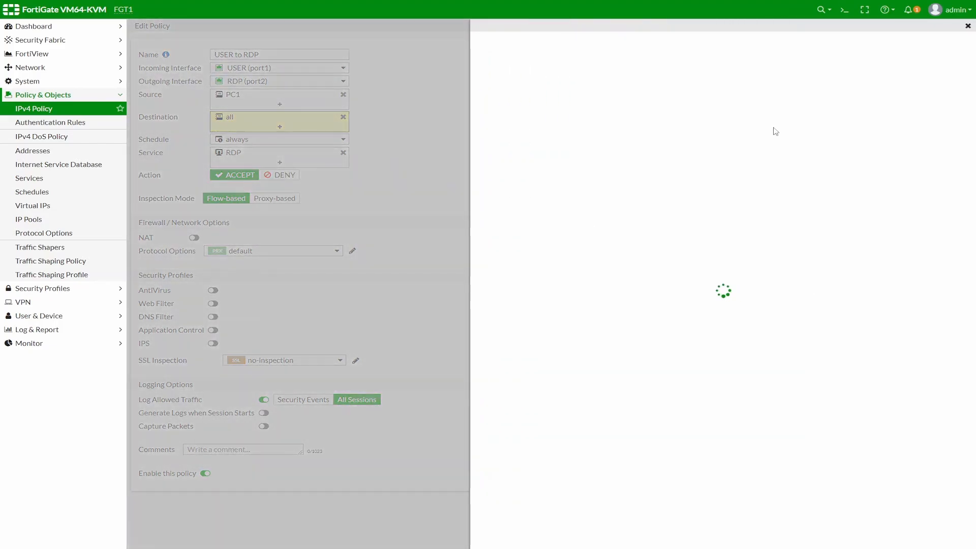
pyautogui.click(618, 49)
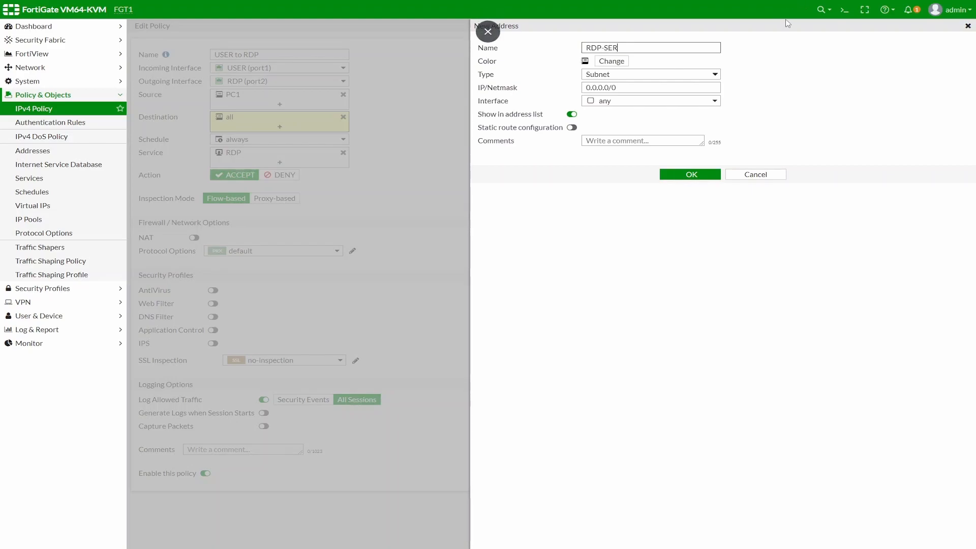
pyautogui.moveTo(615, 87); pyautogui.dragTo(561, 89)
pyautogui.write('192.168.10.10/32')
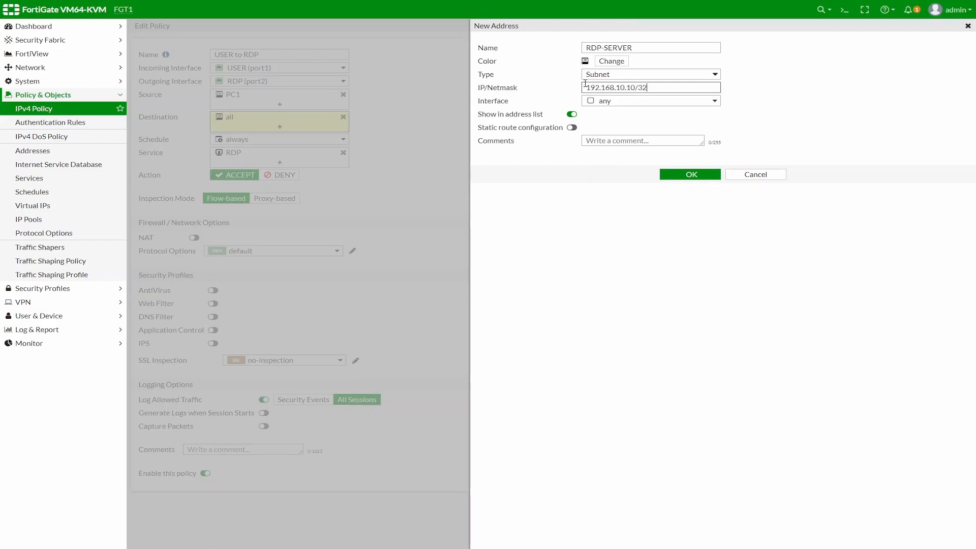
pyautogui.click(684, 176)
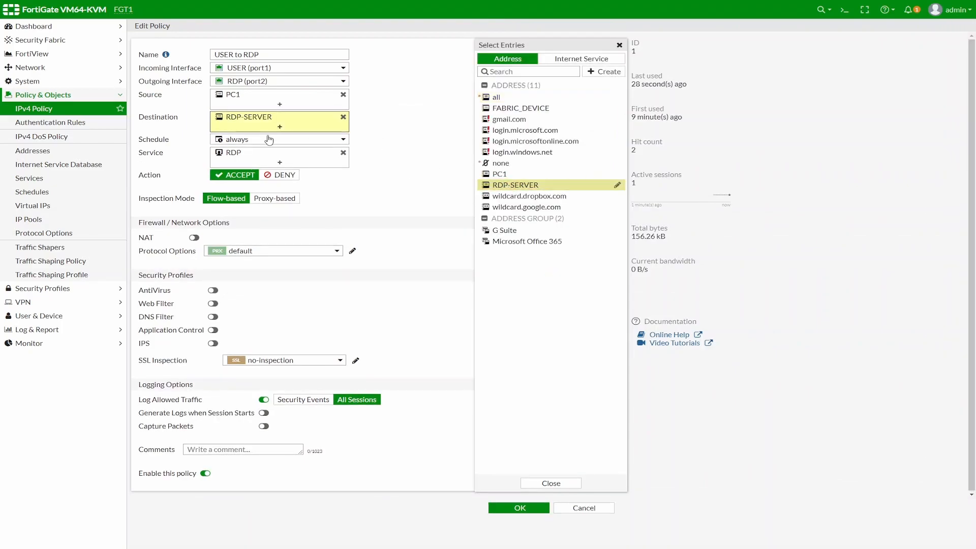
pyautogui.click(528, 509)
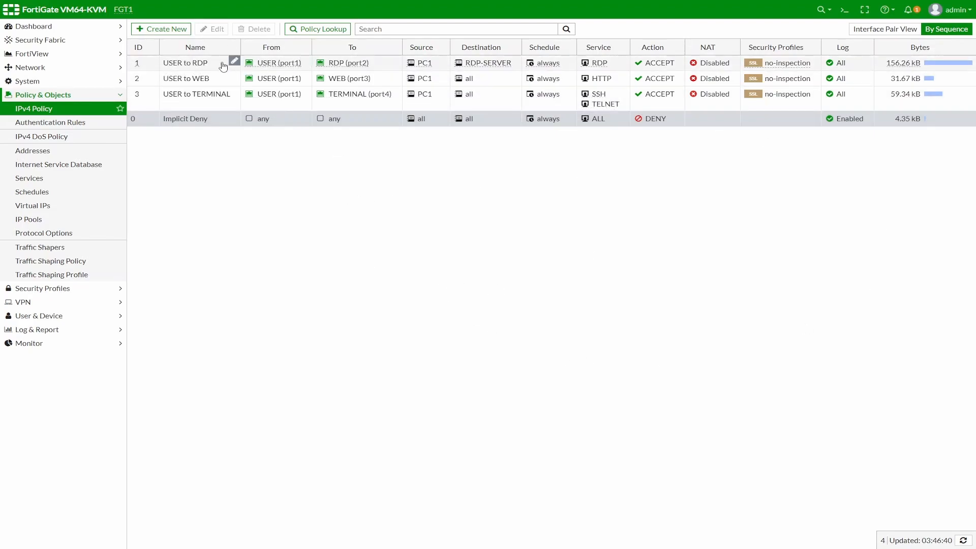
# Step: Review the info cards for USER to RDP's source, RDP-SERVER destination, always schedule and service
pyautogui.moveTo(272, 68)
pyautogui.moveTo(495, 66)
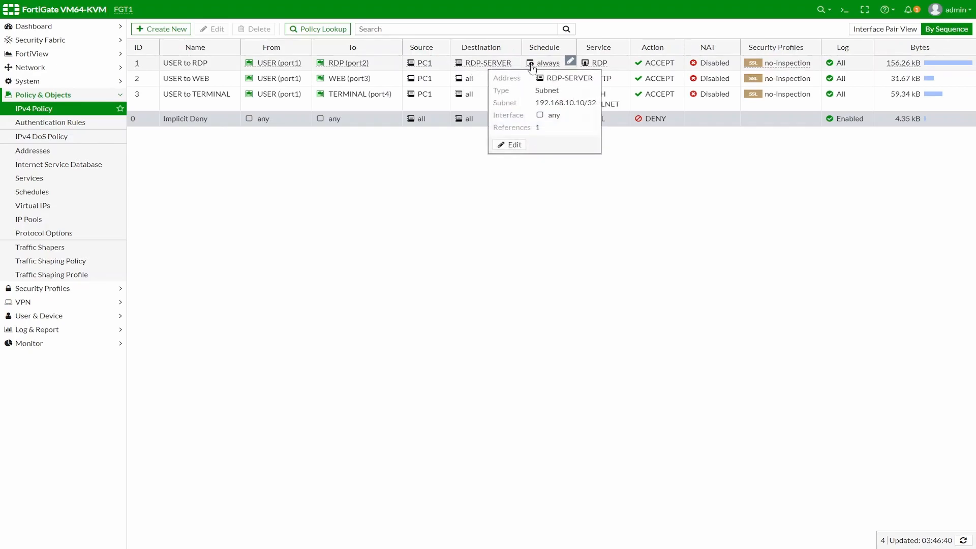
pyautogui.moveTo(550, 70)
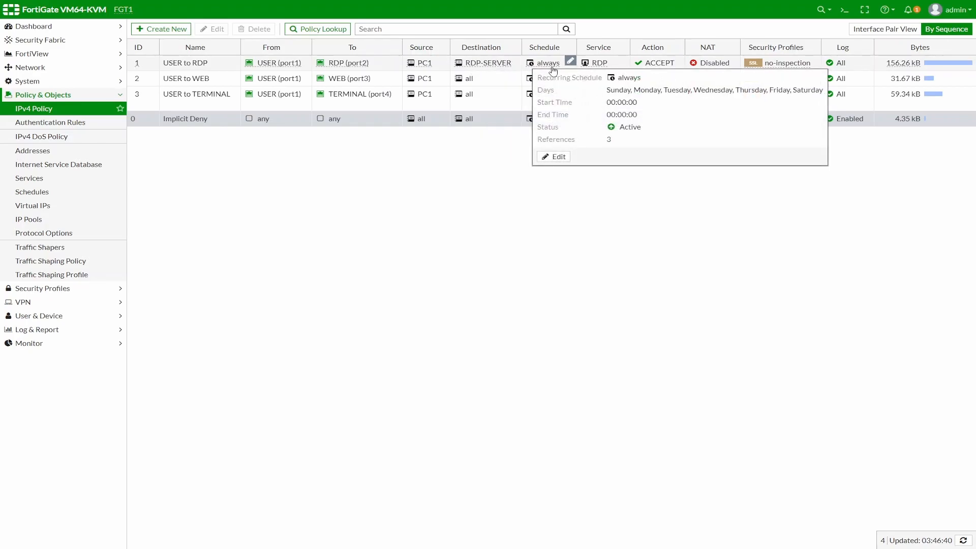
pyautogui.moveTo(601, 71)
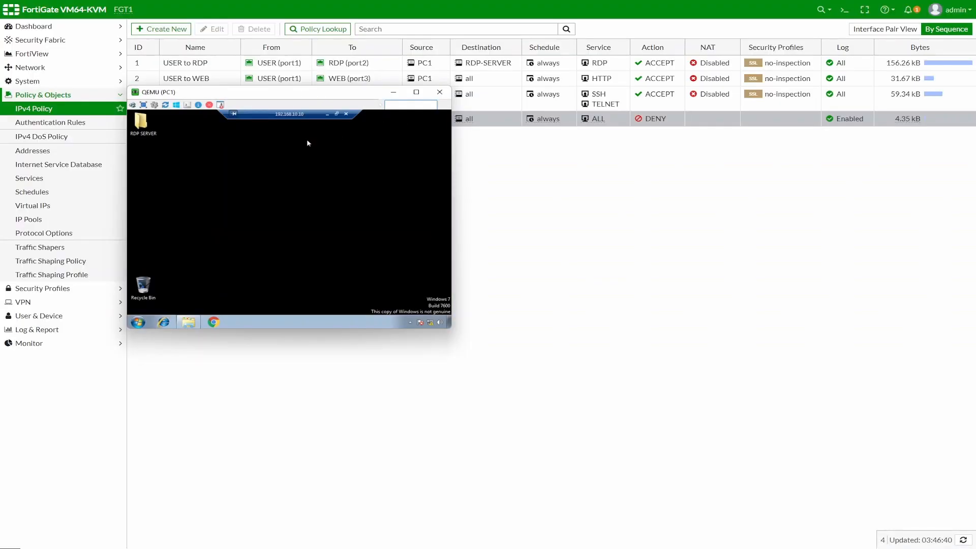
# Step: Reopen the RDP SERVER folder over remote desktop, then disable the USER to RDP policy
pyautogui.click(140, 125)
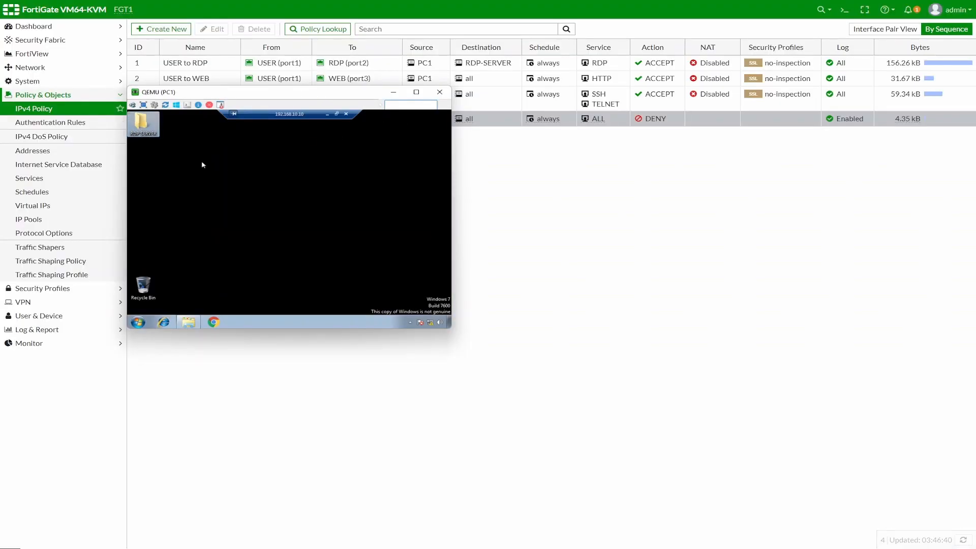
pyautogui.doubleClick(140, 126)
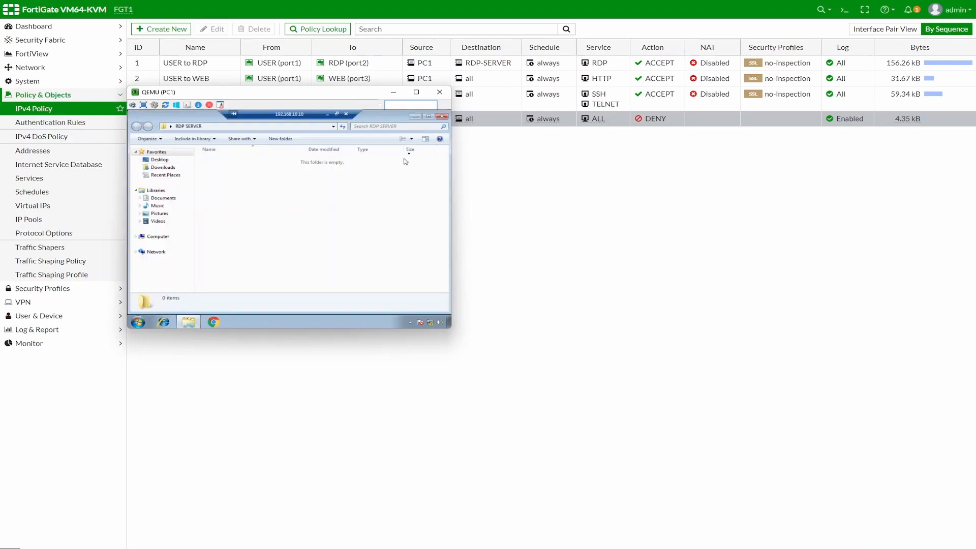
pyautogui.click(421, 118)
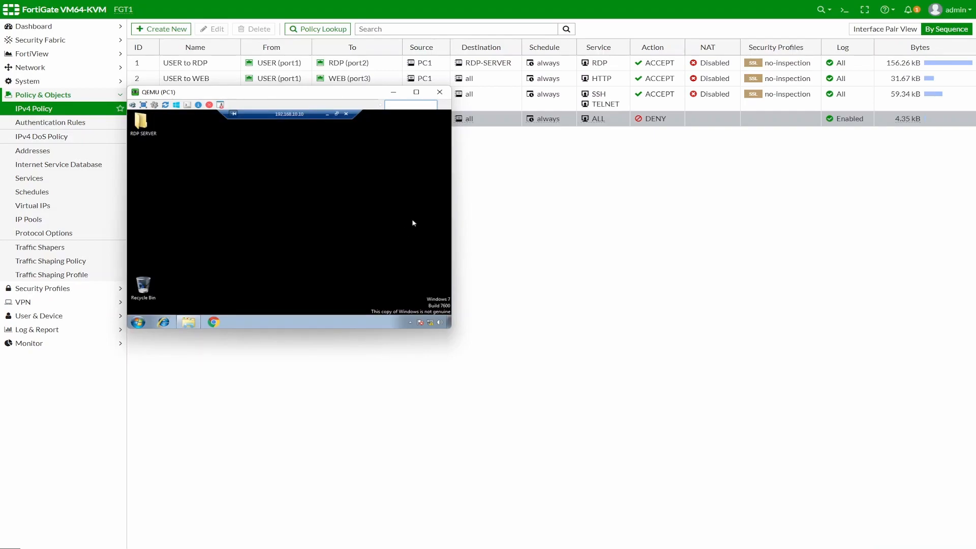
pyautogui.rightClick(151, 66)
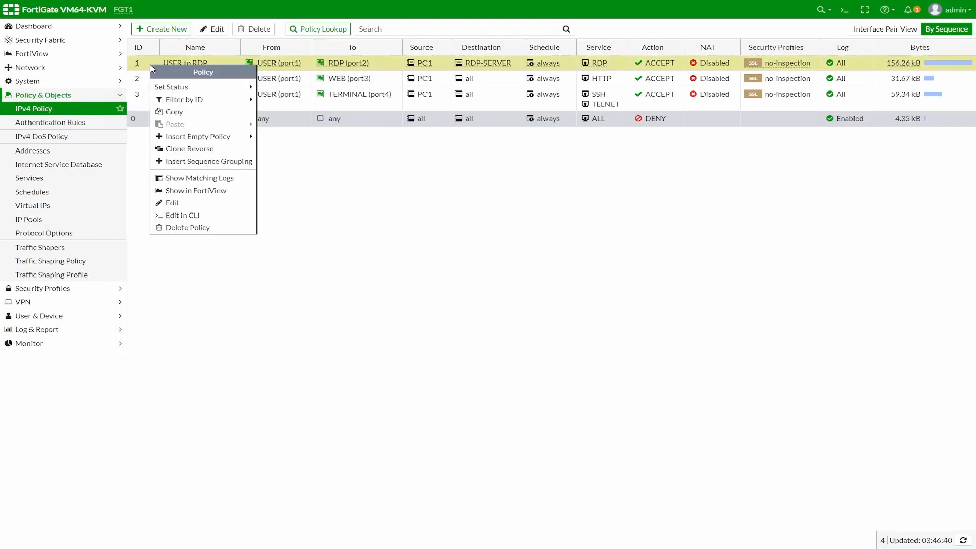
pyautogui.moveTo(181, 90)
pyautogui.click(283, 100)
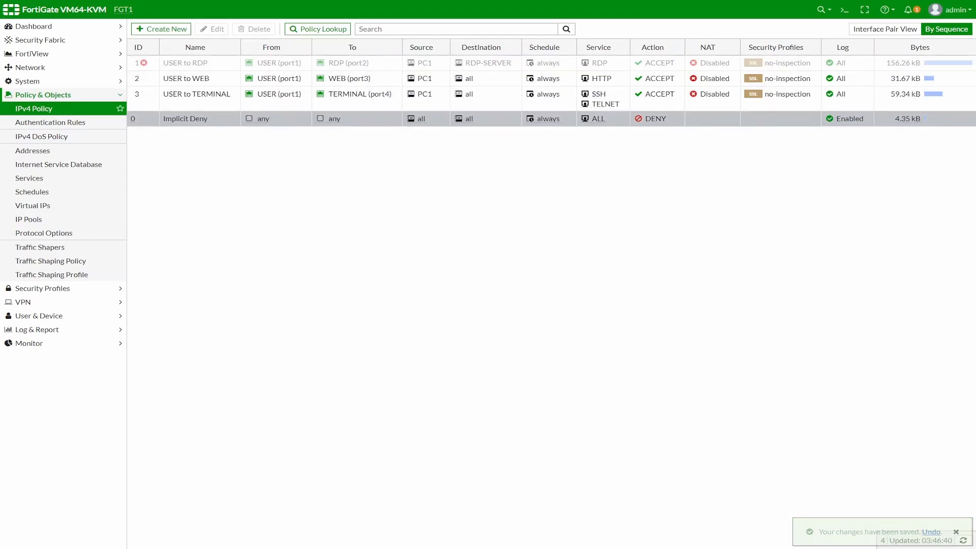
# Step: Bring PC1 forward, minimize and restore its RDP session, and move the window aside to show the policy rows
pyautogui.hotkey('alt', 'Tab')
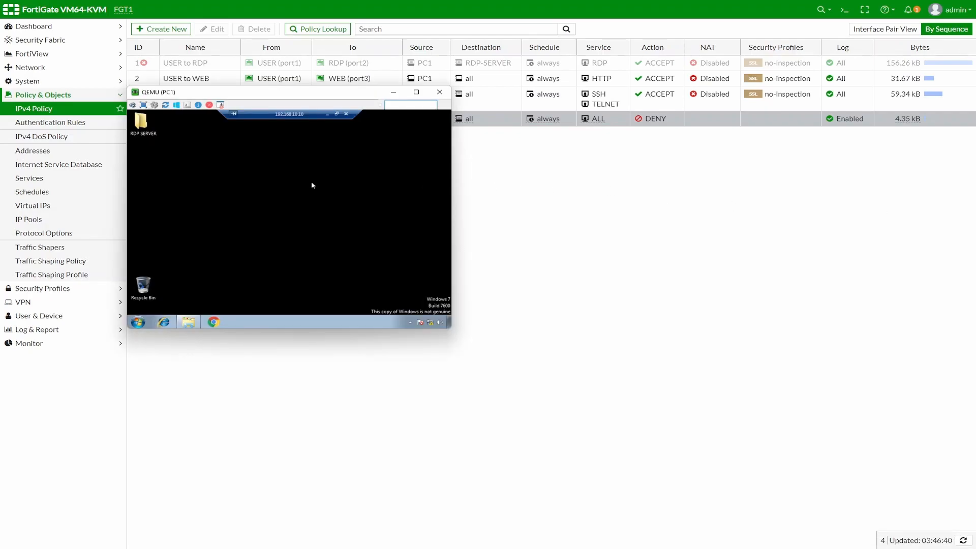
pyautogui.click(326, 114)
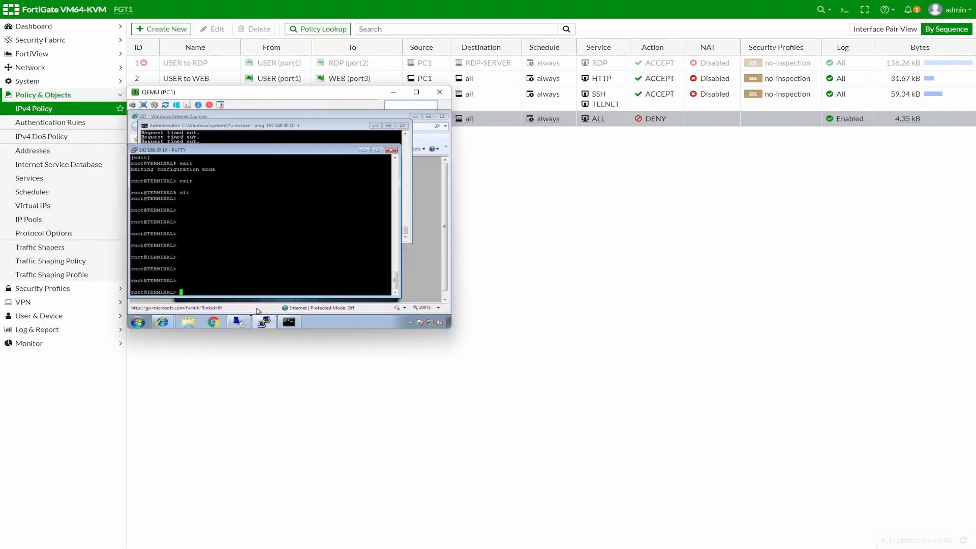
pyautogui.click(247, 323)
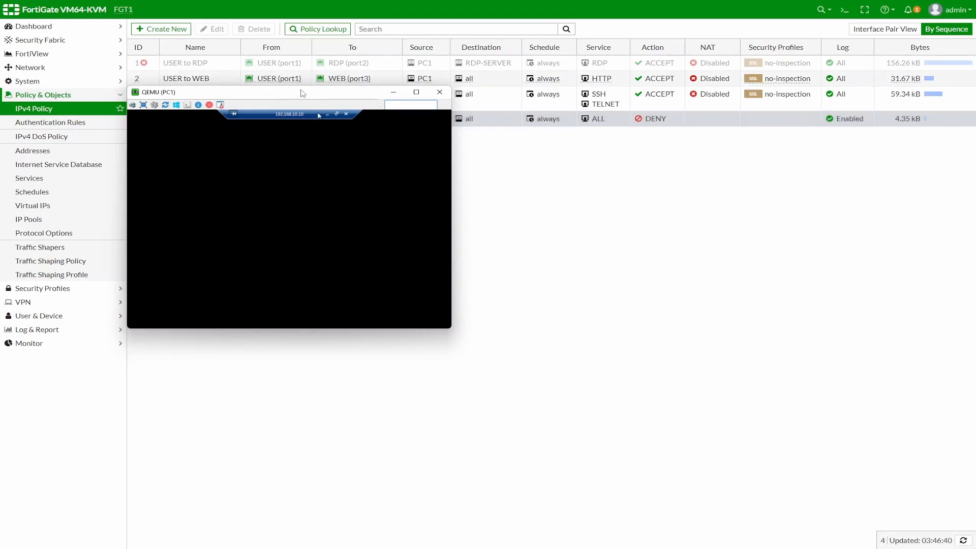
pyautogui.moveTo(303, 93); pyautogui.dragTo(482, 144)
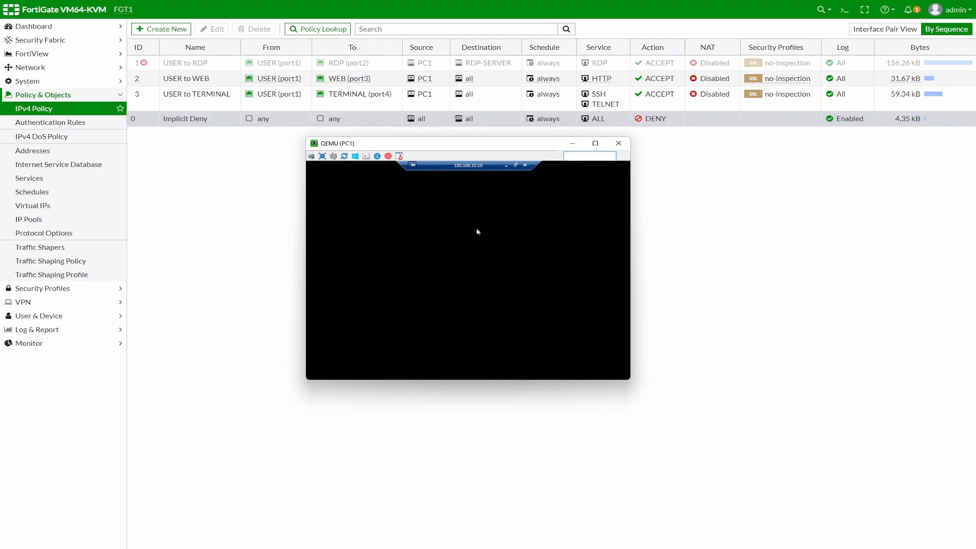
pyautogui.moveTo(494, 148); pyautogui.dragTo(633, 140)
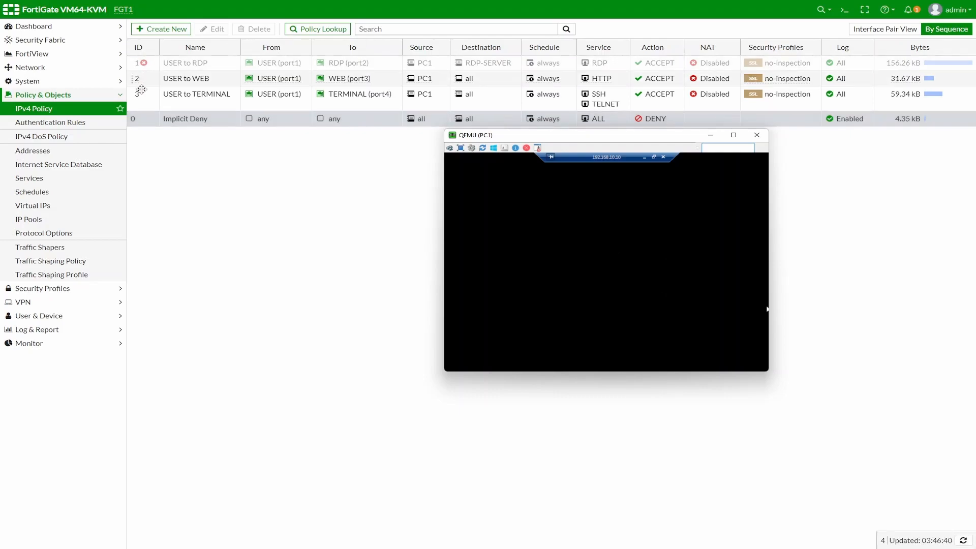
# Step: Re-enable the USER to RDP policy and move PC1's window right to watch the RDP session reconnect
pyautogui.rightClick(150, 64)
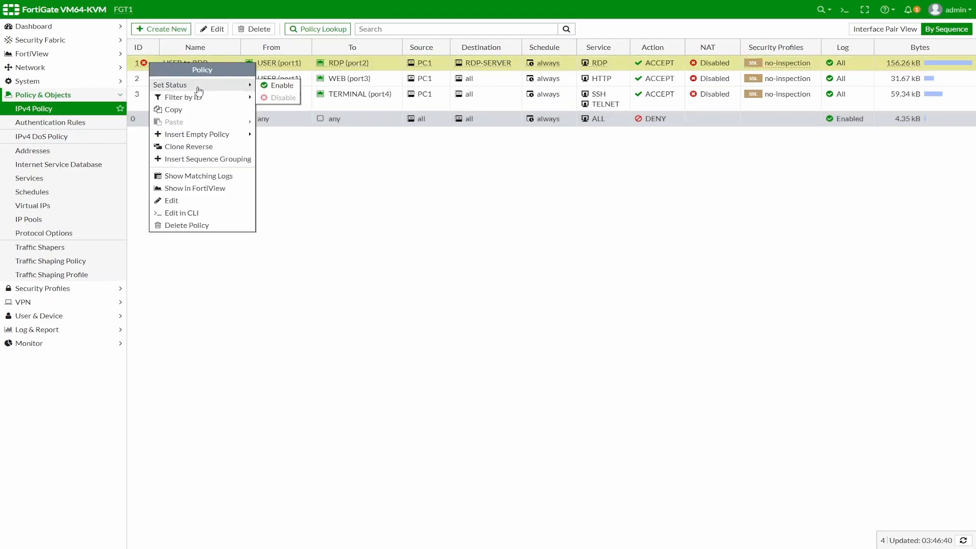
pyautogui.click(267, 90)
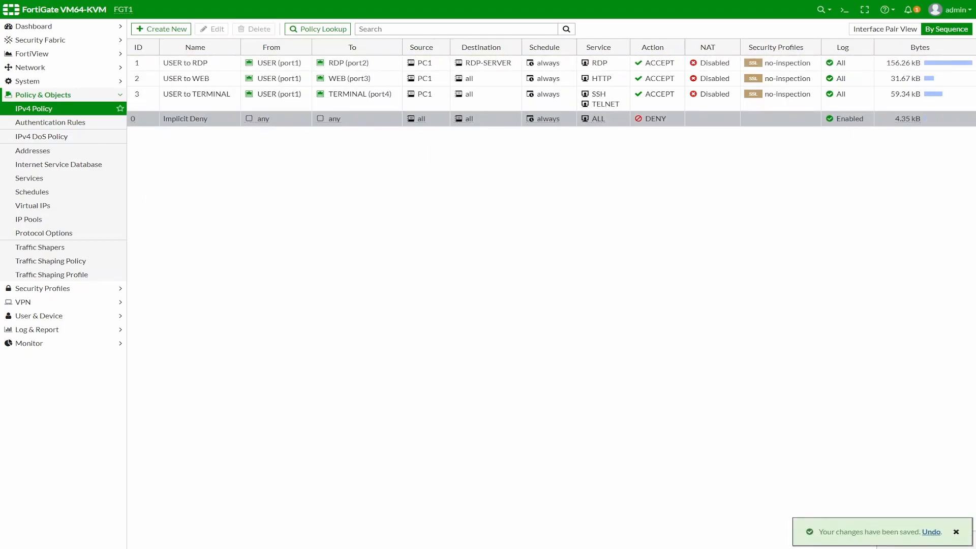
pyautogui.hotkey('alt', 'Tab')
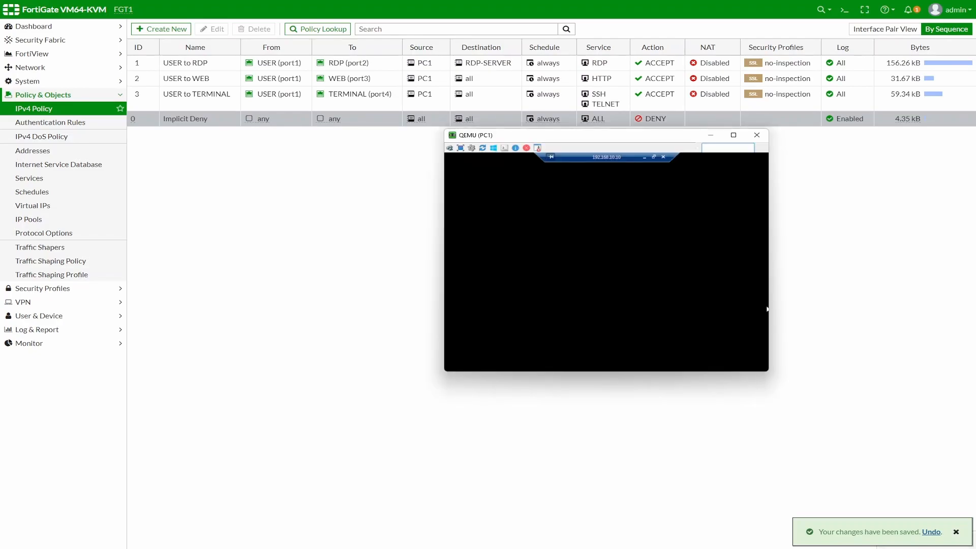
pyautogui.moveTo(610, 139); pyautogui.dragTo(530, 156)
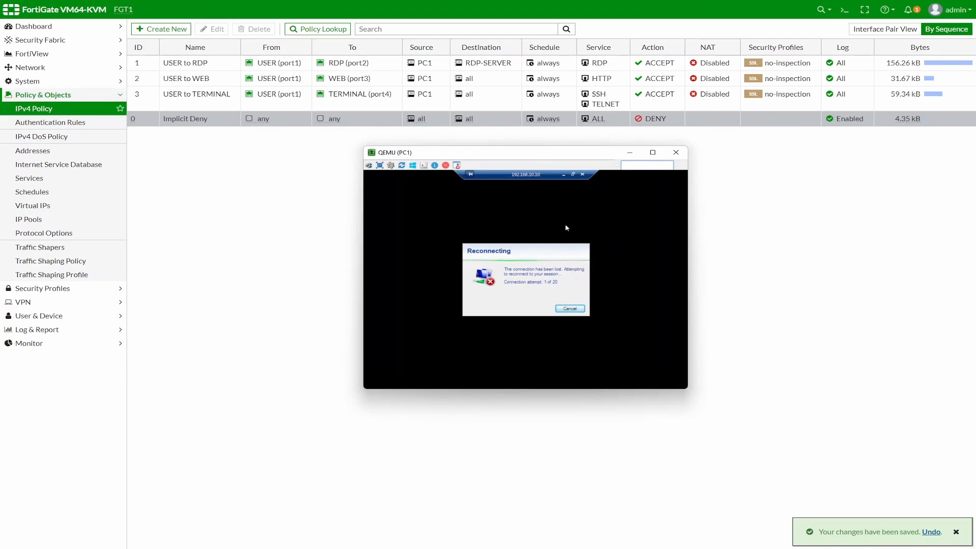
pyautogui.moveTo(563, 158); pyautogui.dragTo(844, 149)
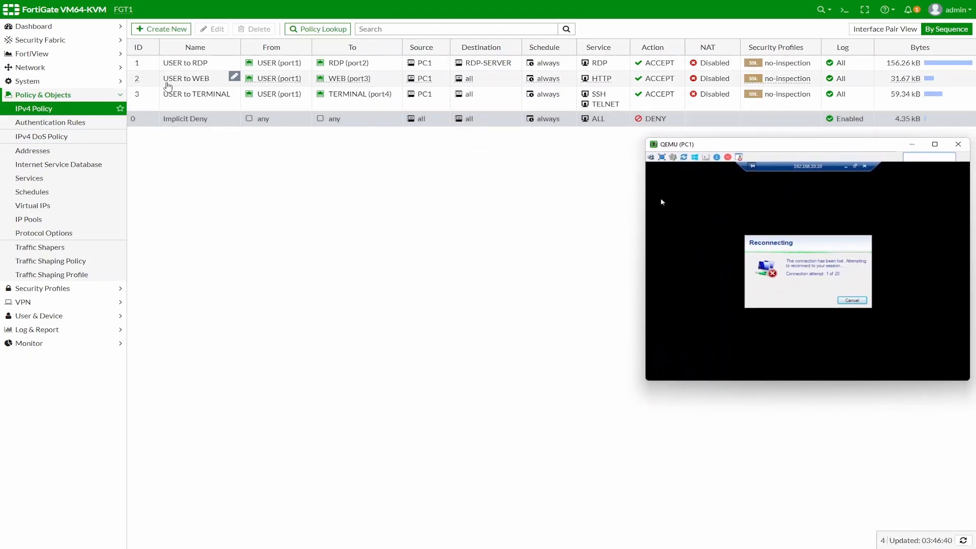
# Step: Edit USER to WEB, inspect its 'always' schedule, then go to the Schedules list
pyautogui.click(280, 78)
pyautogui.click(213, 29)
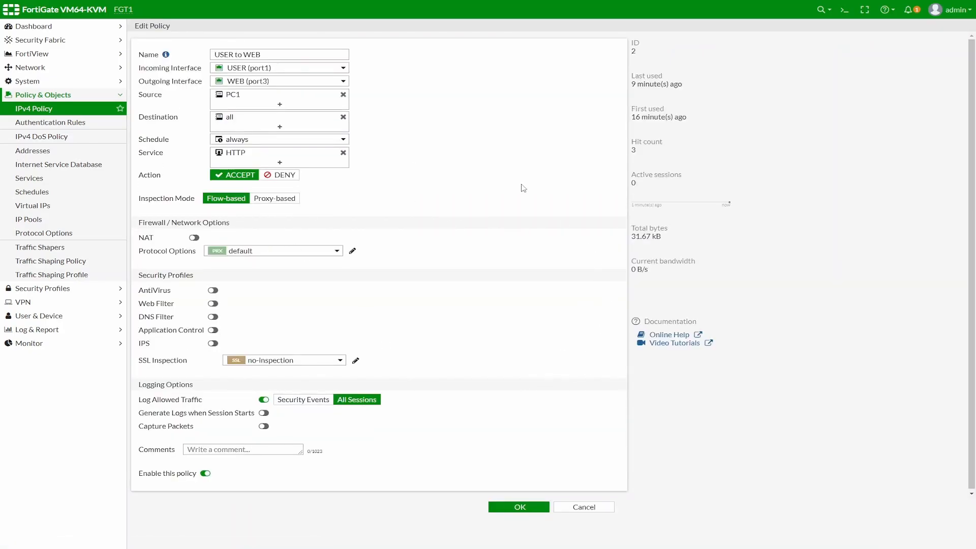
pyautogui.click(247, 141)
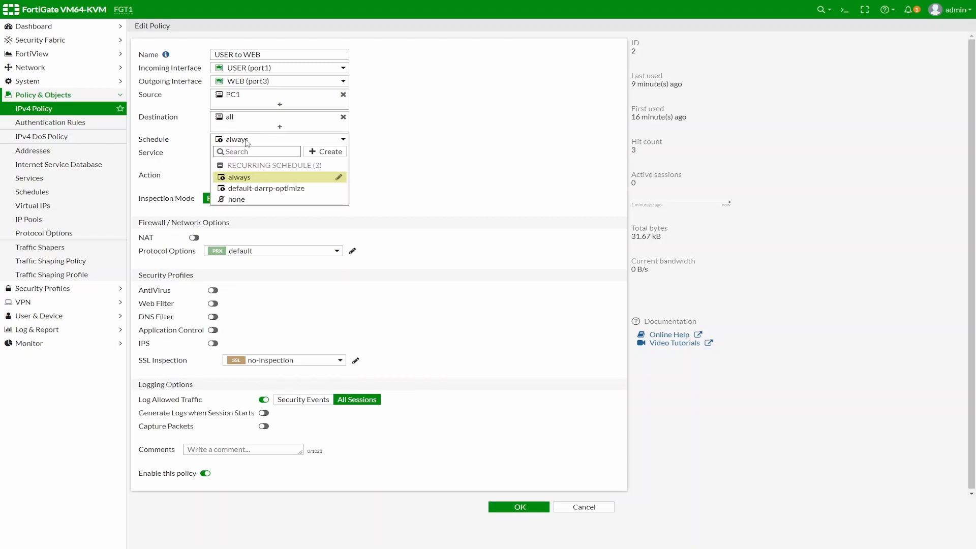
pyautogui.click(247, 141)
pyautogui.moveTo(274, 142)
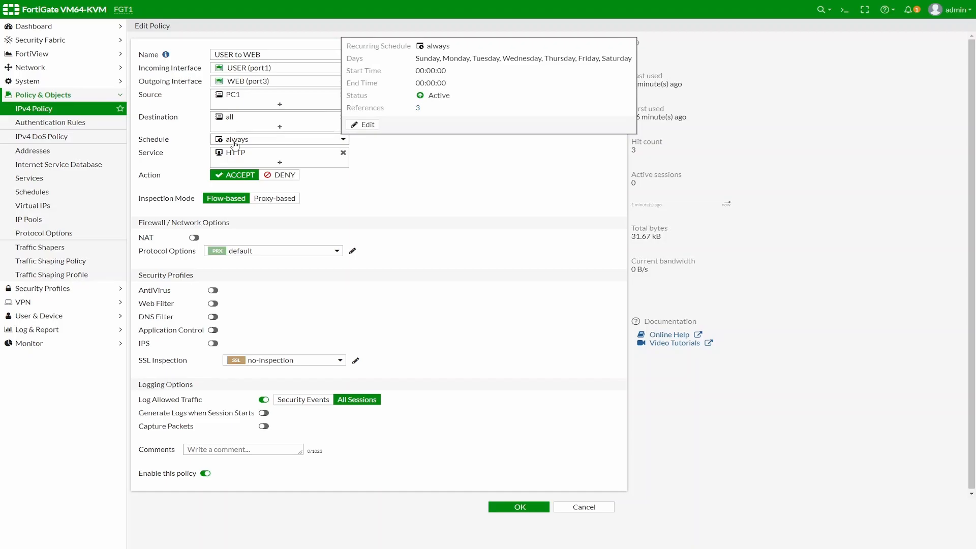
pyautogui.click(31, 192)
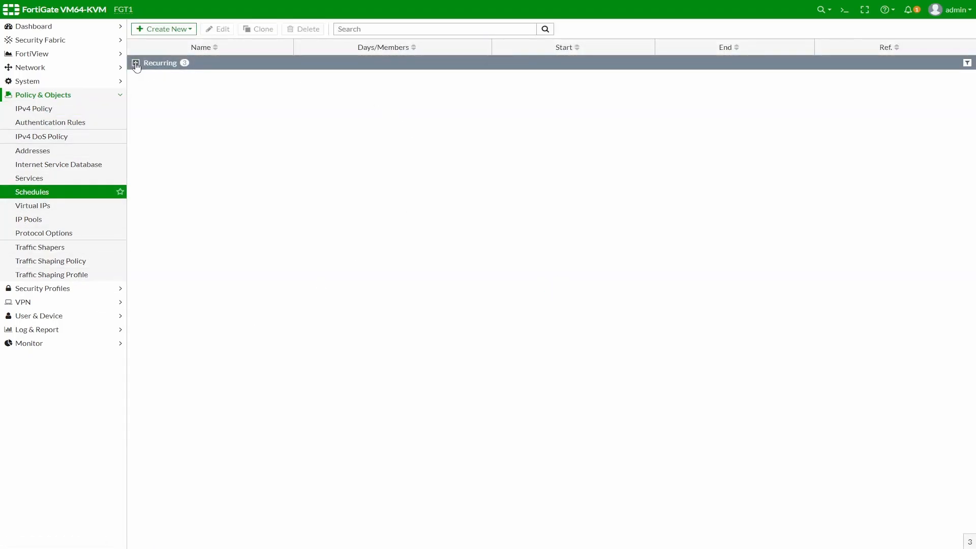
# Step: Inspect the always, default-darrp-optimize and none recurring schedules, then go back to the IPv4 policies
pyautogui.click(135, 63)
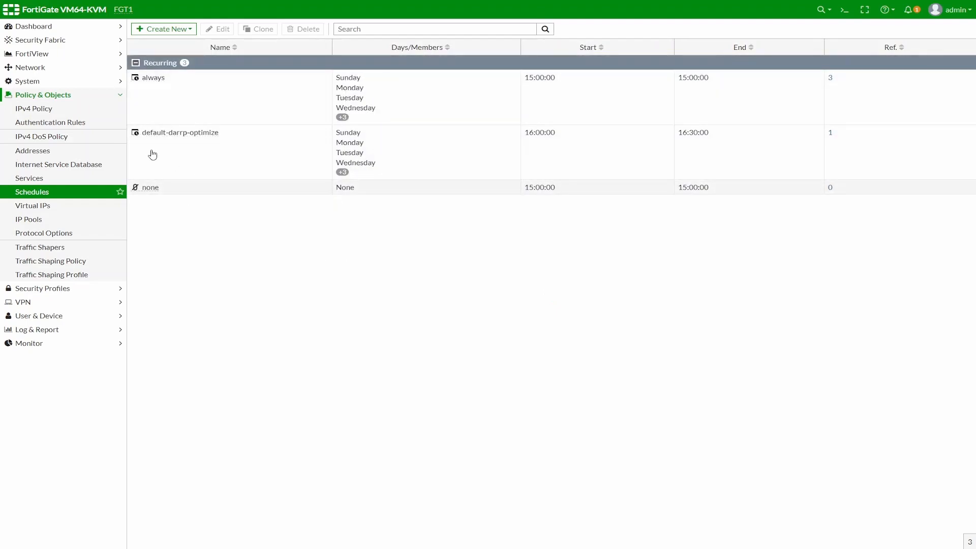
pyautogui.click(33, 109)
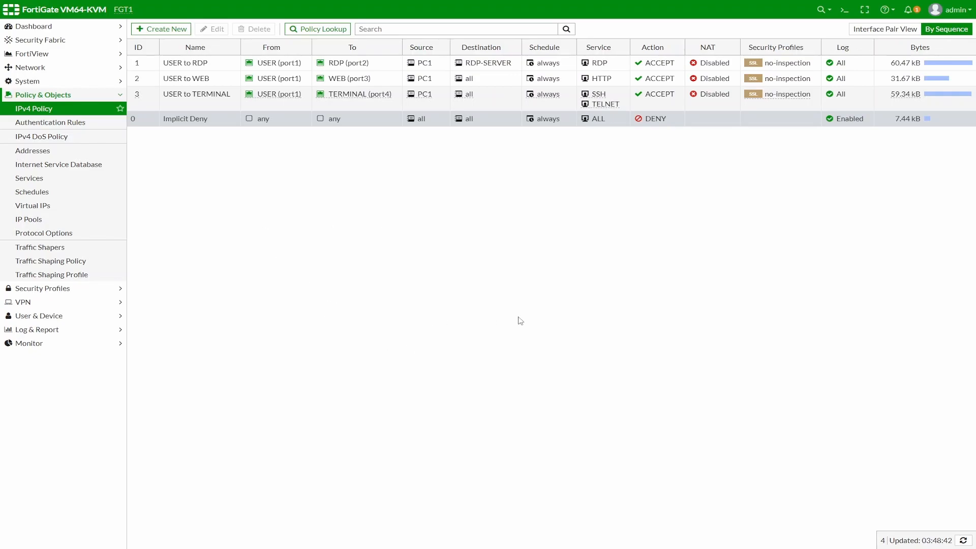
# Step: Start a new capture filter from the Network > Packet Capture list
pyautogui.click(35, 70)
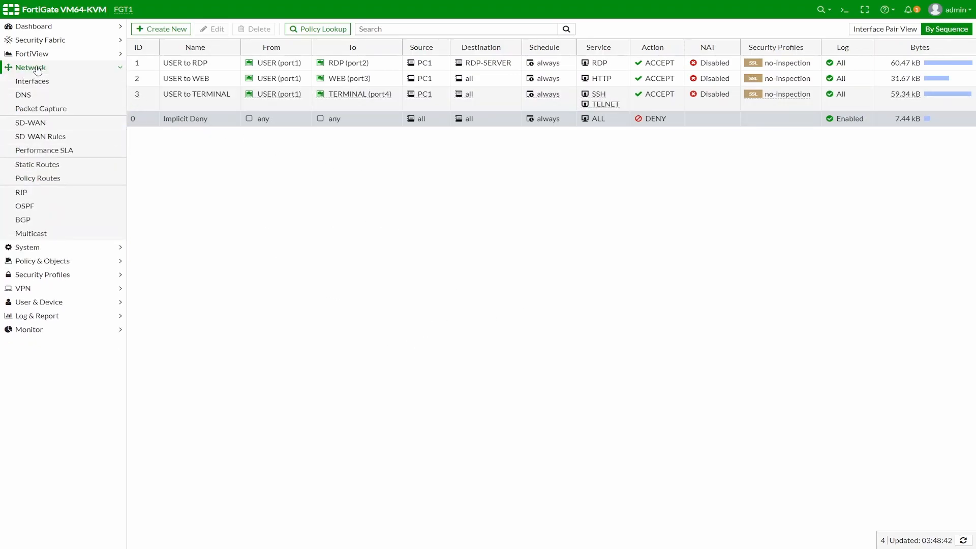
pyautogui.click(41, 108)
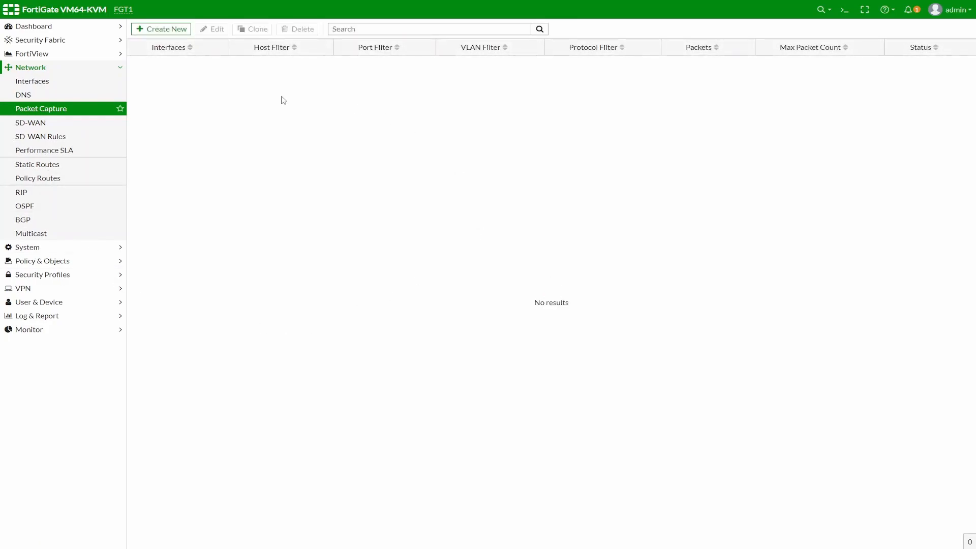
pyautogui.click(172, 28)
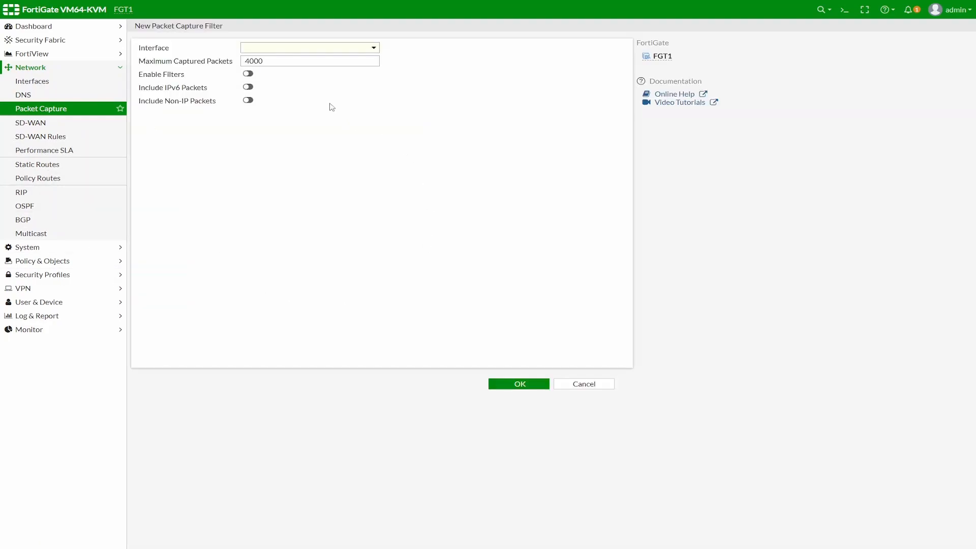
# Step: Capture on the USER (port1) interface, with filters left disabled
pyautogui.click(369, 48)
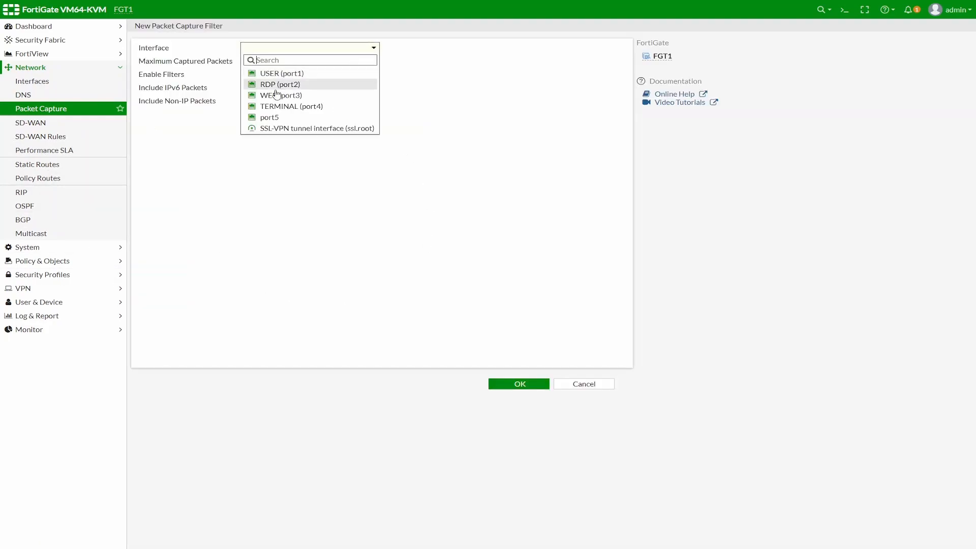
pyautogui.moveTo(295, 93)
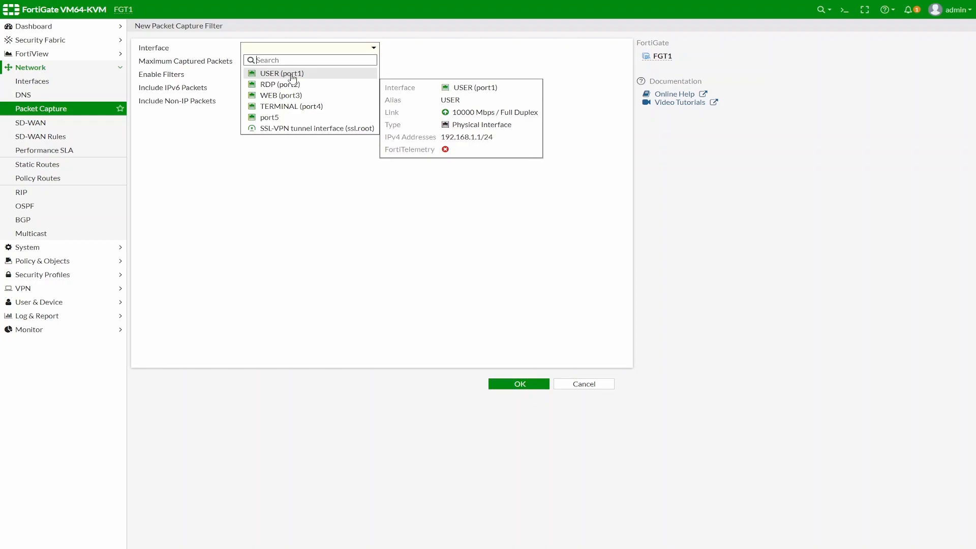
pyautogui.click(293, 78)
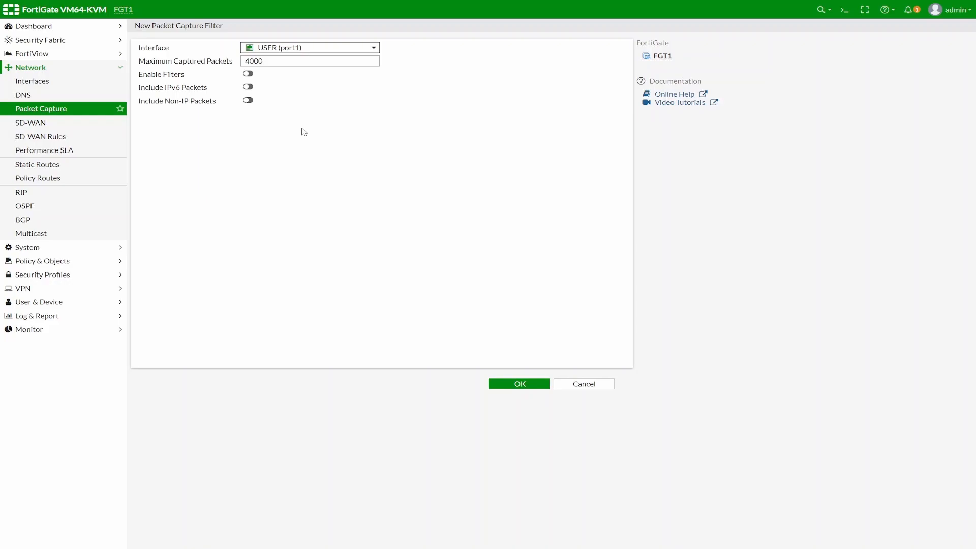
pyautogui.click(248, 74)
pyautogui.click(249, 75)
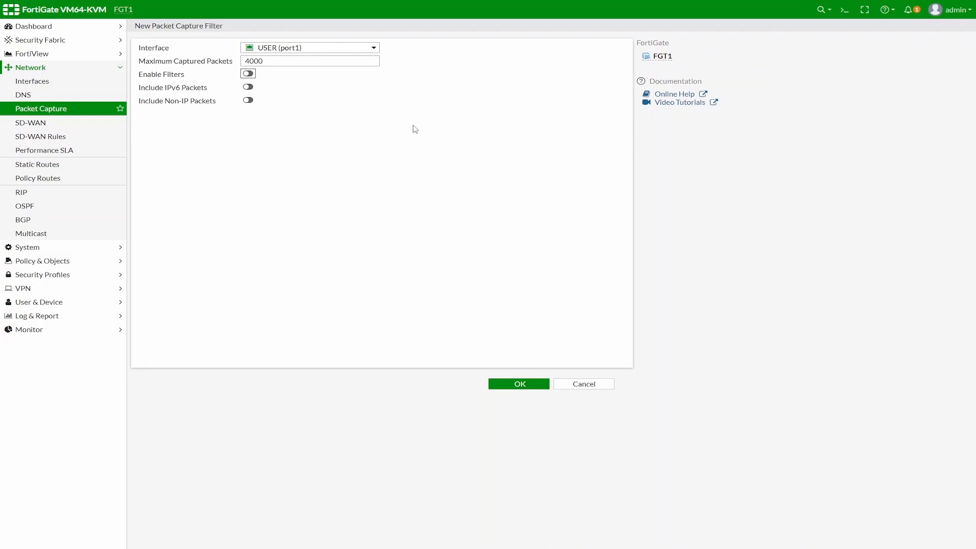